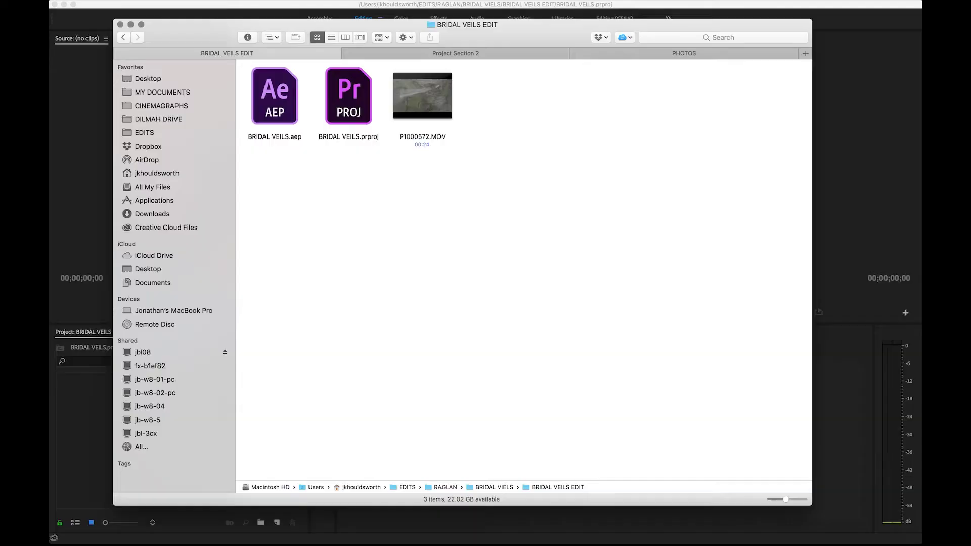
Move the Finder window showing the BRIDAL VEILS EDIT folder down and to the right.
left_click_drag(200, 36, 369, 84)
Preview the P1000572.MOV waterfall clip in Quick Look, then close the preview.
left_click(596, 147)
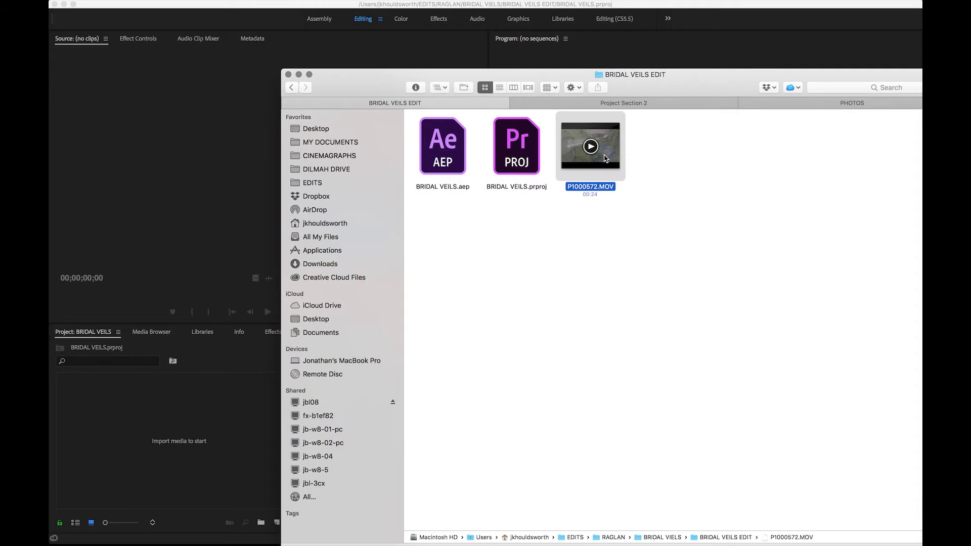
key("space")
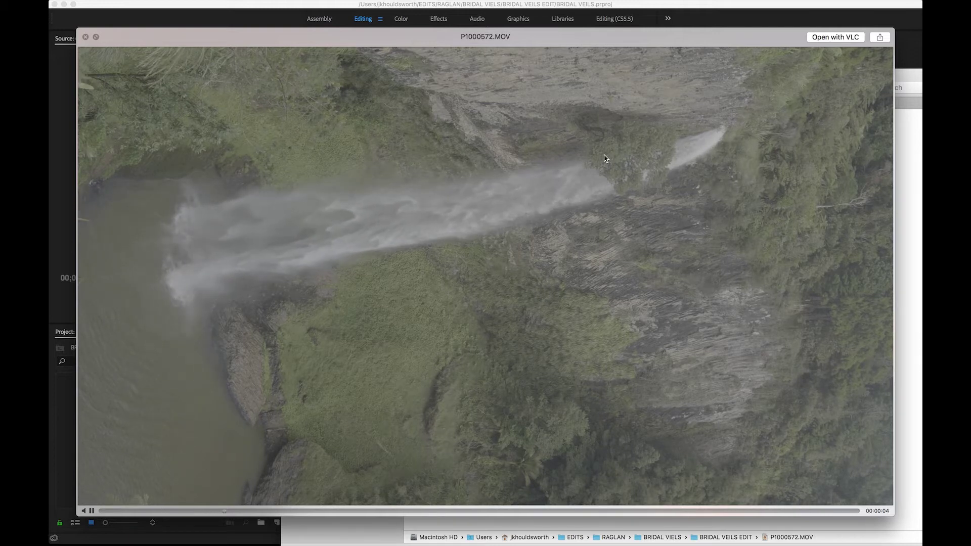
key("space")
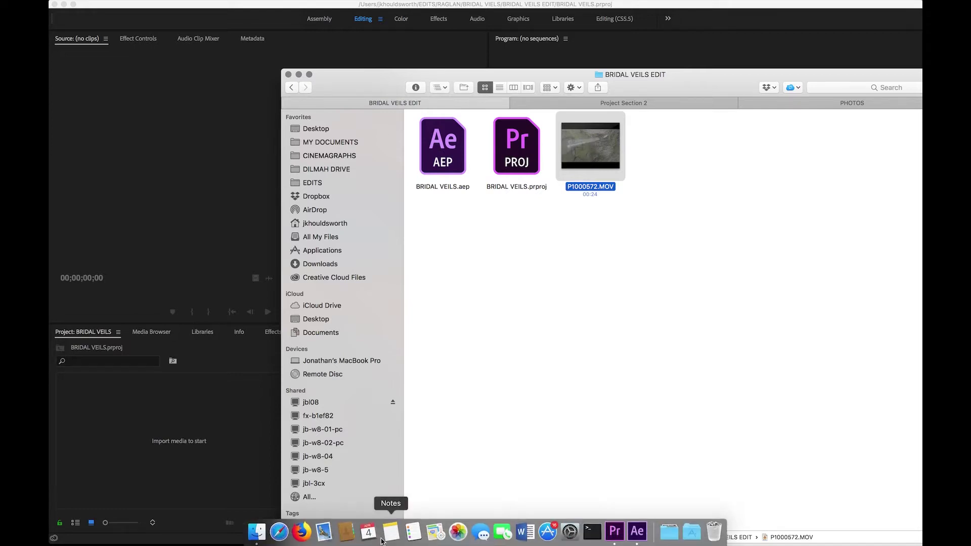
Import the P1000572 waterfall clip into the Project panel and open it in the Footage viewer.
left_click(633, 535)
key("super+Tab")
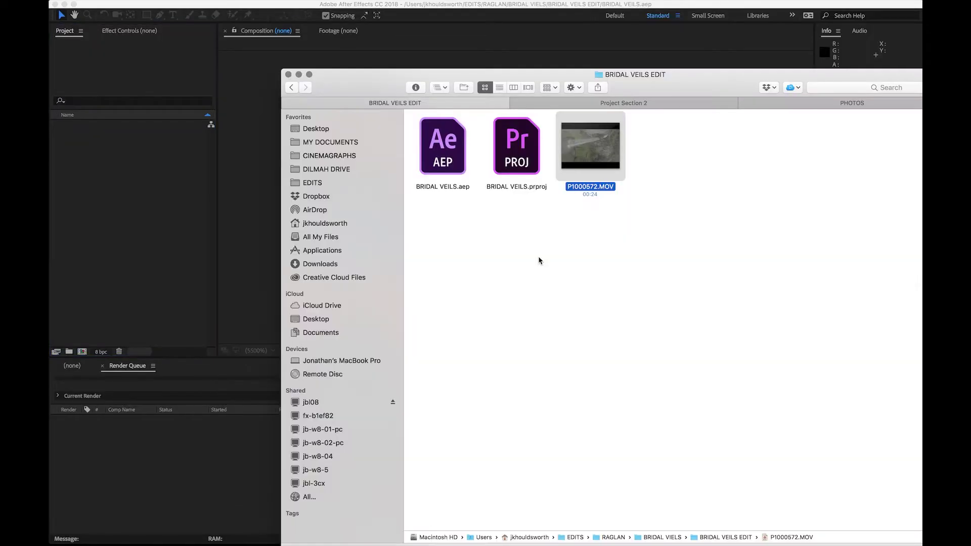
left_click_drag(612, 152, 141, 272)
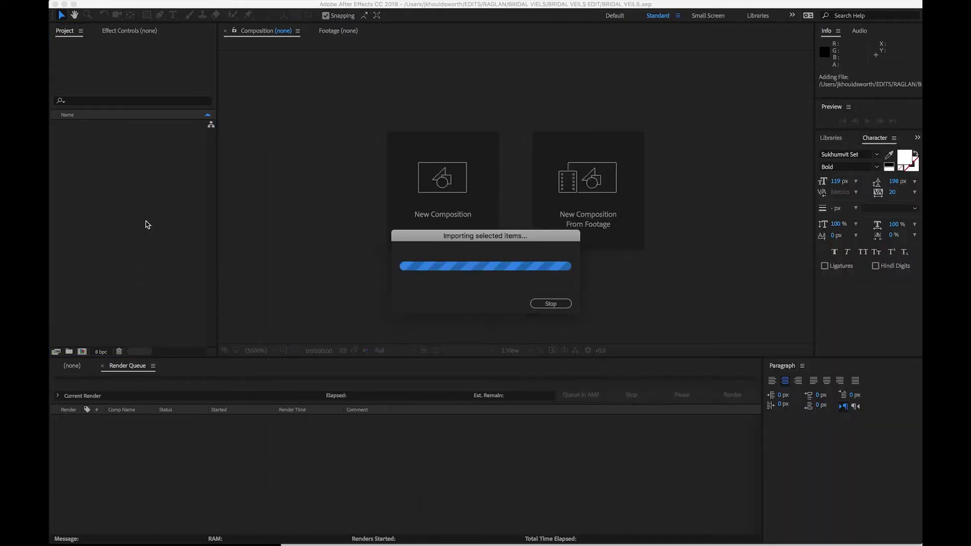
double_click(99, 126)
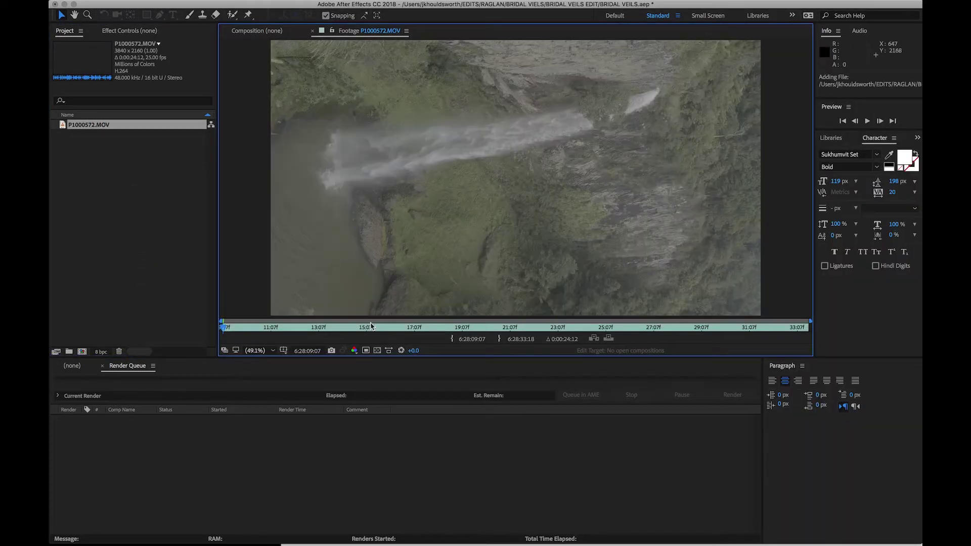
Trim the clip to a ten-second range starting at 6:28:15:03.
left_click_drag(385, 329, 364, 333)
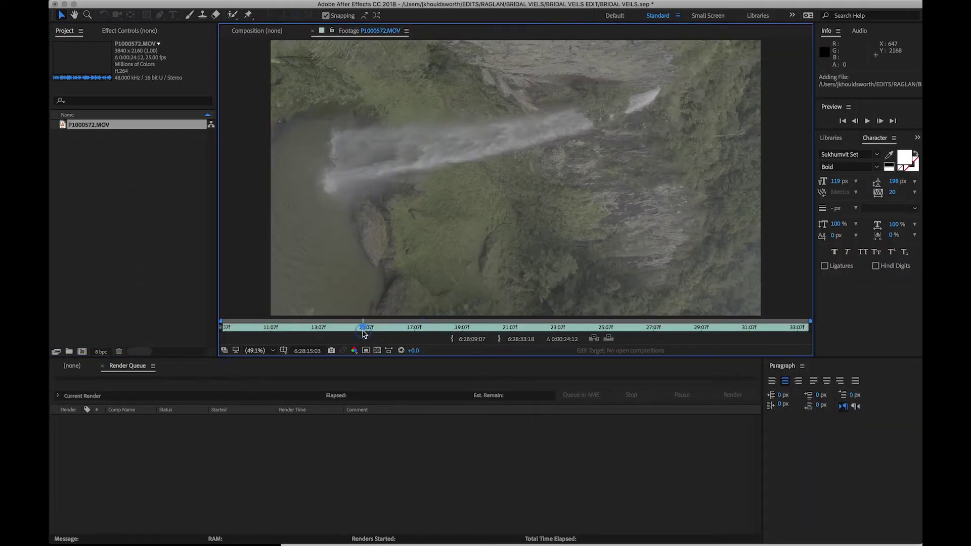
left_click(453, 340)
left_click_drag(445, 329, 557, 330)
left_click(499, 340)
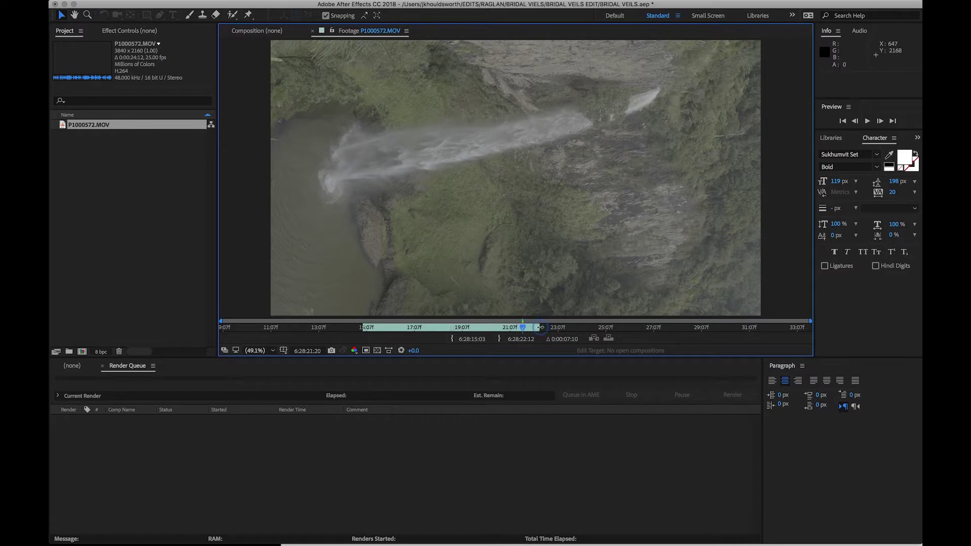
left_click_drag(540, 328, 567, 328)
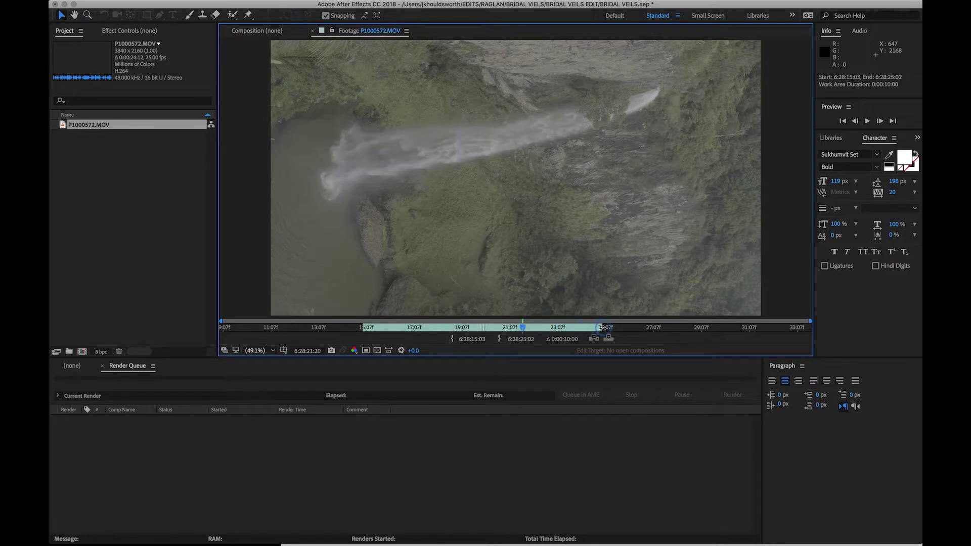
Make a P1000572 comp from the trimmed clip and add an adjustment layer above it.
right_click(97, 124)
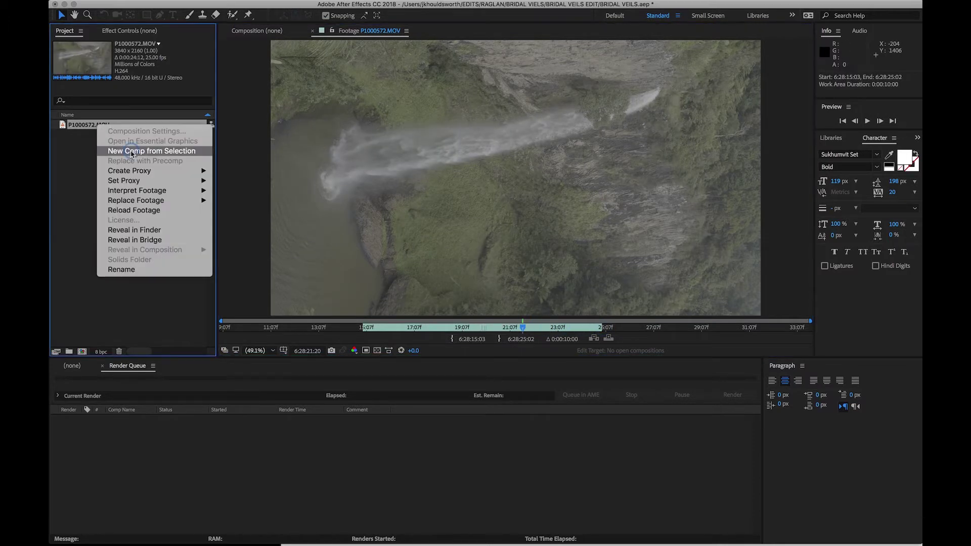
left_click(130, 151)
left_click(224, 459)
right_click(223, 458)
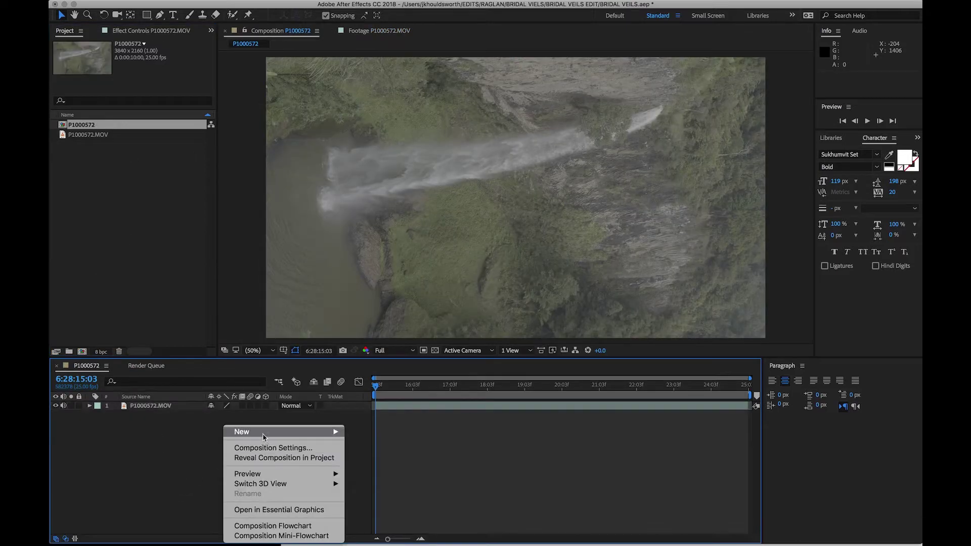
mouse_move(263, 433)
left_click(384, 507)
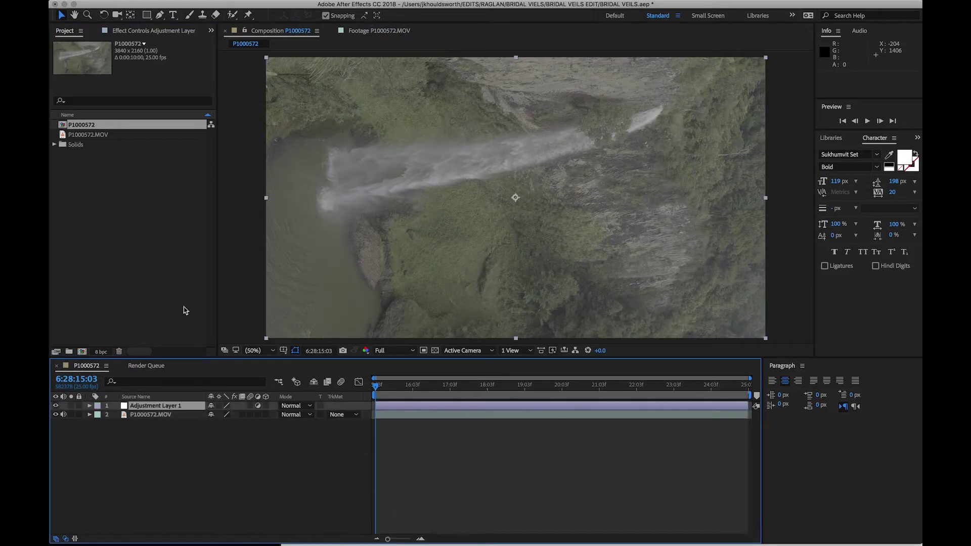
Apply Lumetri Color and try the Vlog-709 Daylight, ALEXA LogC2Rec709 and Vlog_to_V709 input LUTs.
left_click(273, 6)
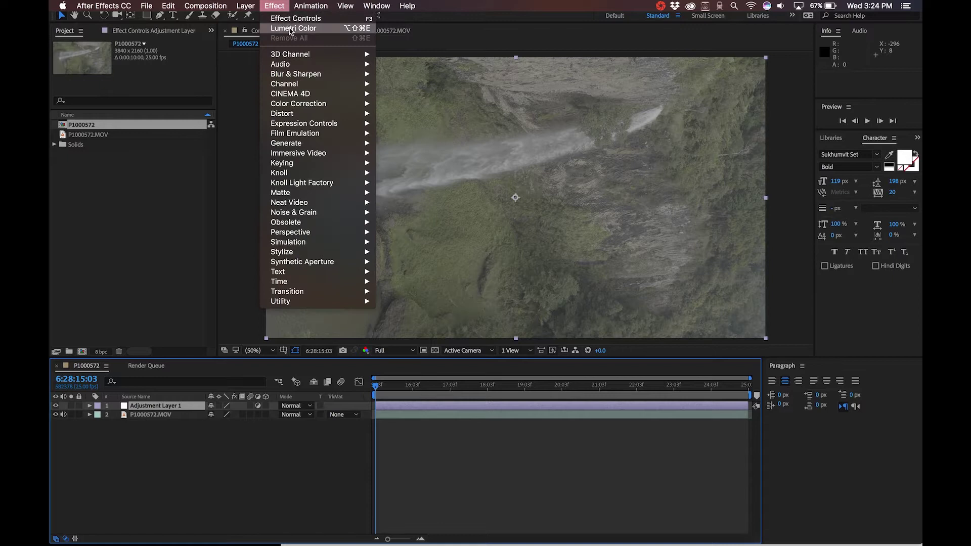
left_click(302, 29)
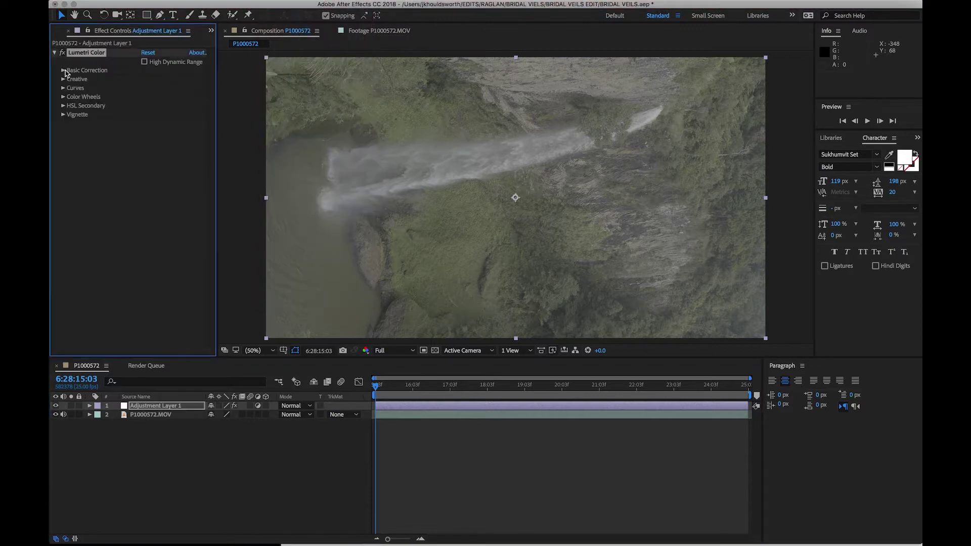
left_click(64, 71)
left_click(167, 89)
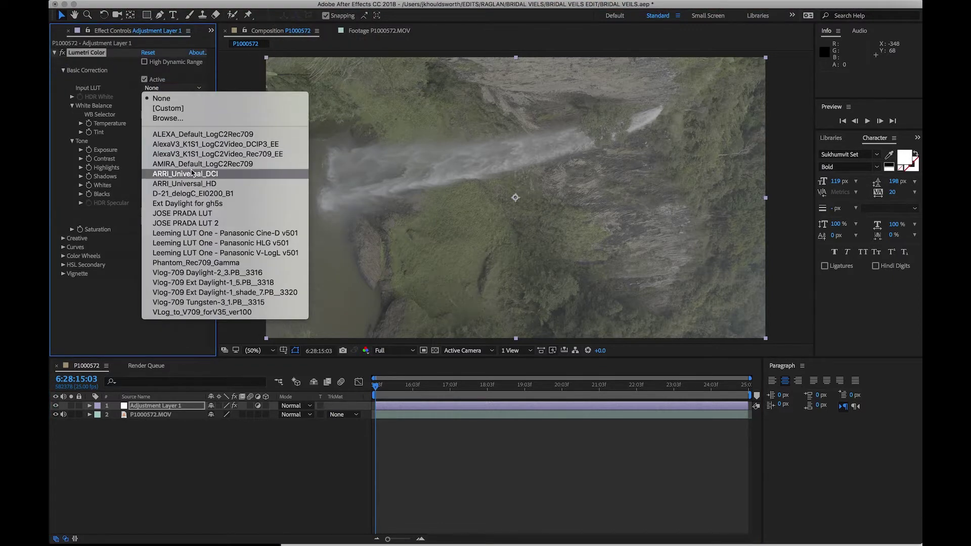
left_click(205, 272)
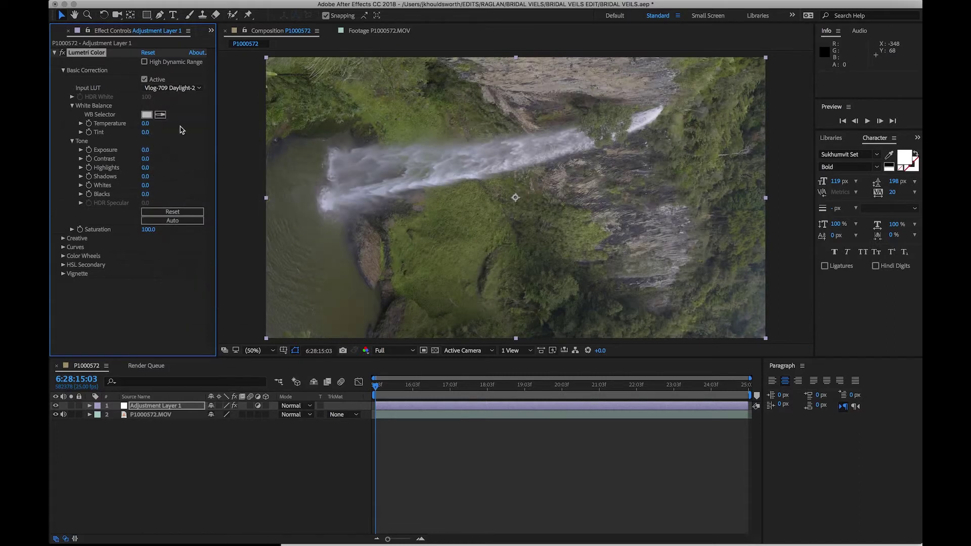
left_click(178, 89)
left_click(183, 134)
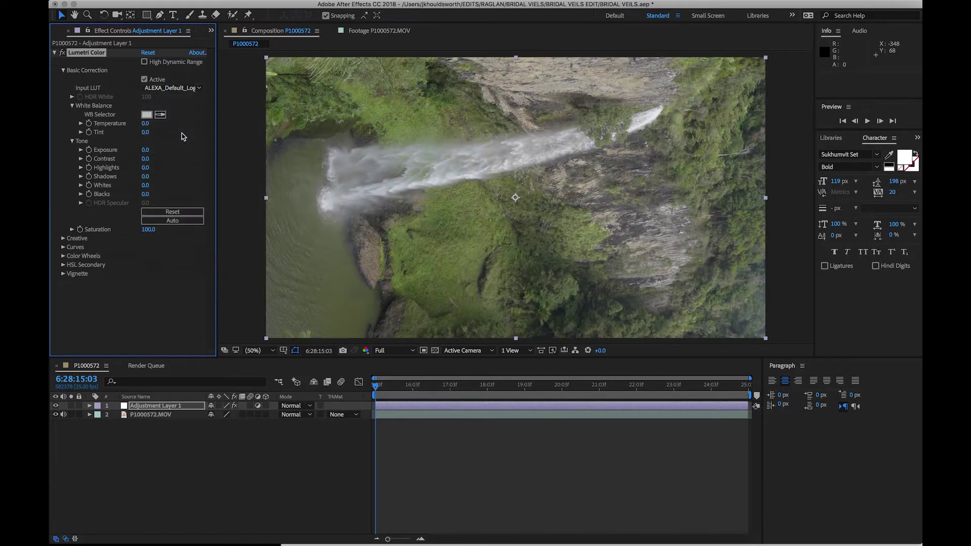
left_click(174, 90)
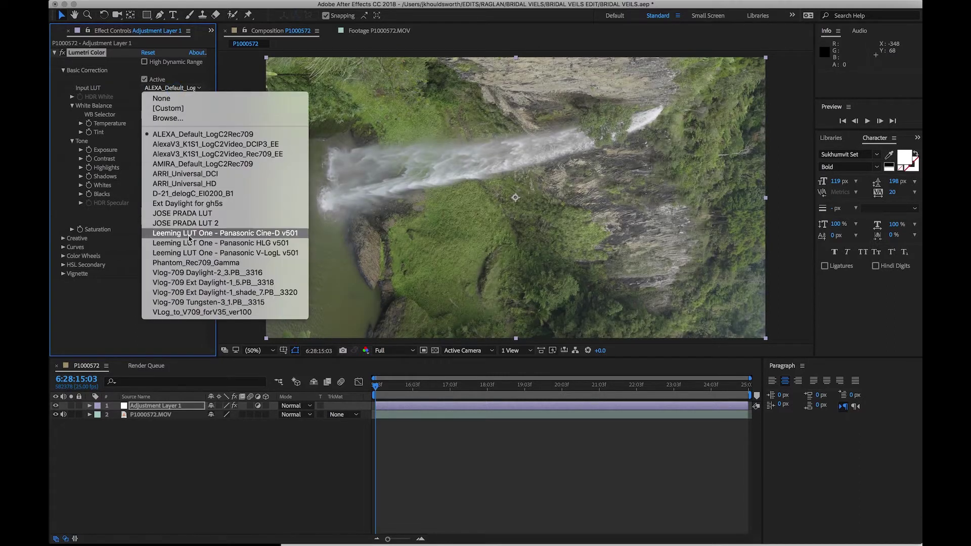
left_click(194, 315)
Try the Ext Daylight shade, Daylight-1_5 and gh5s LUTs, then settle on Leeming LUT One V-LogL.
left_click(176, 90)
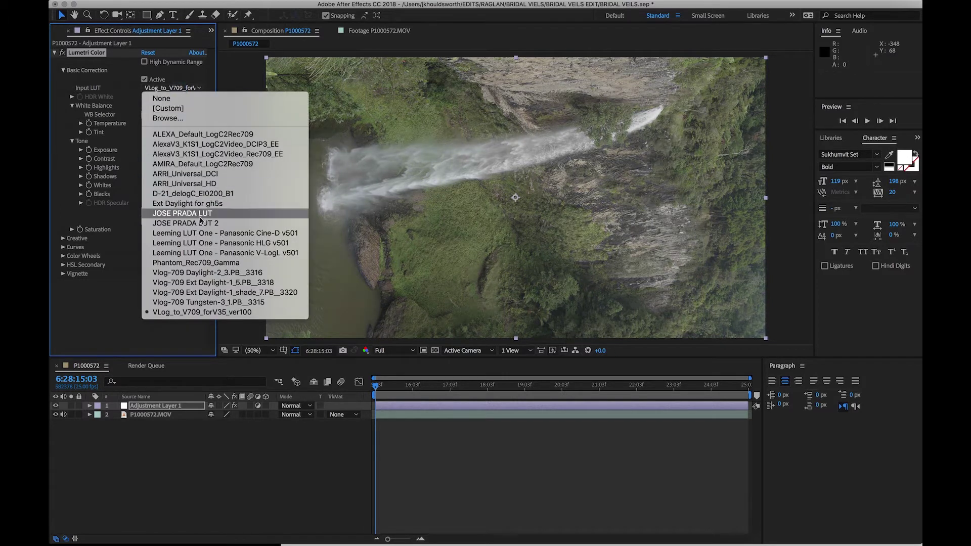
left_click(212, 292)
left_click(187, 90)
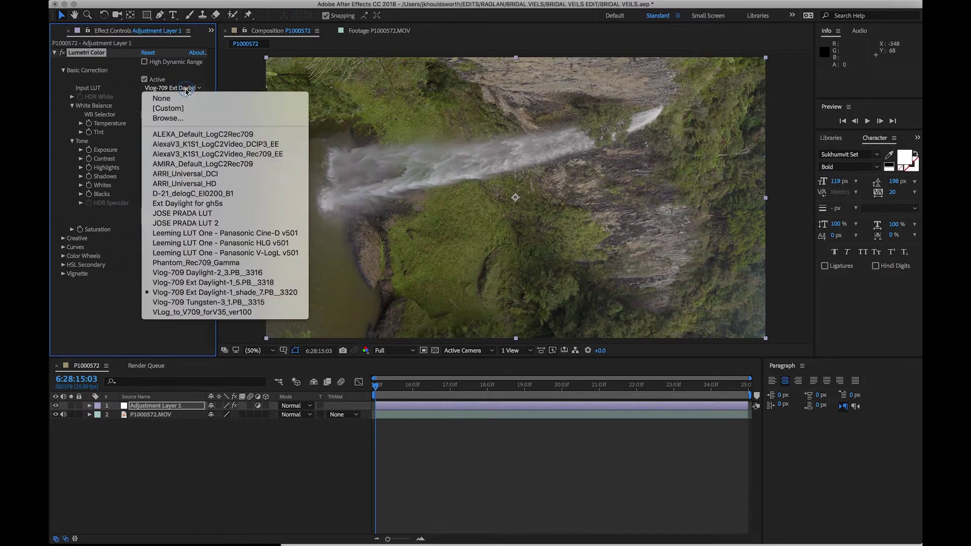
left_click(225, 284)
left_click(175, 88)
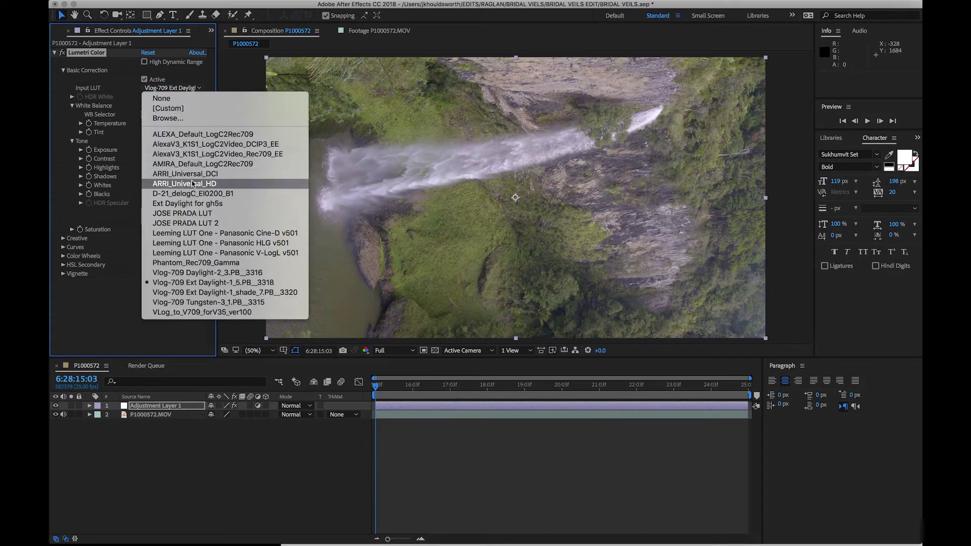
left_click(193, 203)
left_click(181, 90)
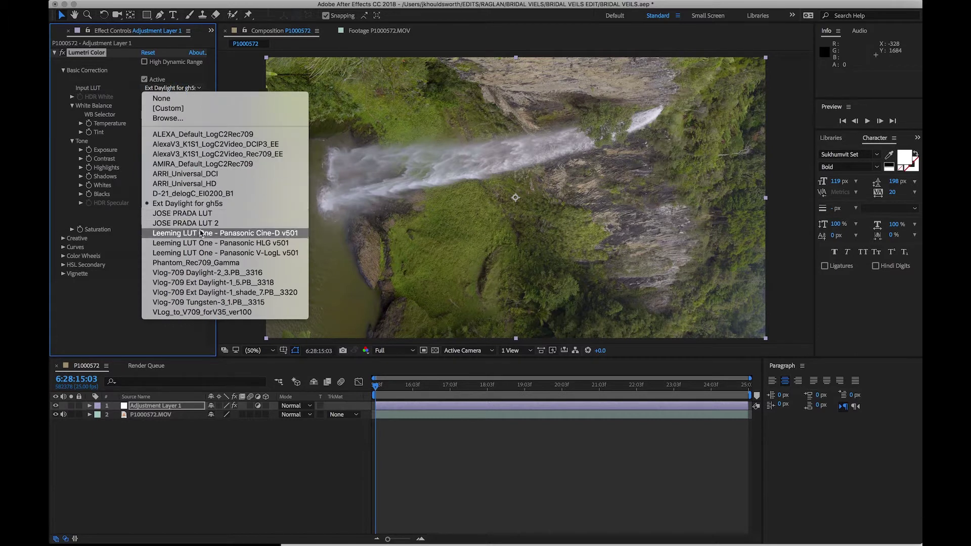
left_click(253, 255)
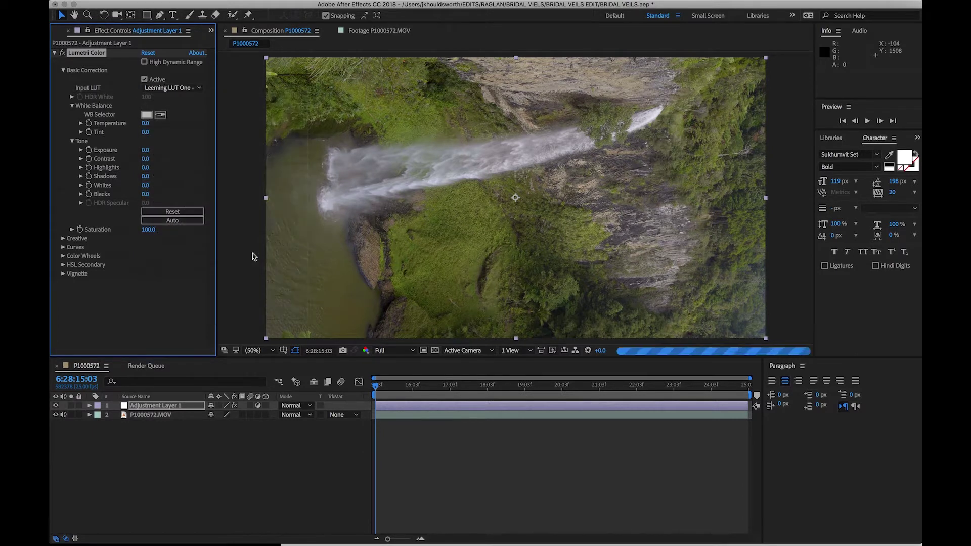
Raise the Lumetri exposure to 0.9 to brighten the footage.
left_click(81, 150)
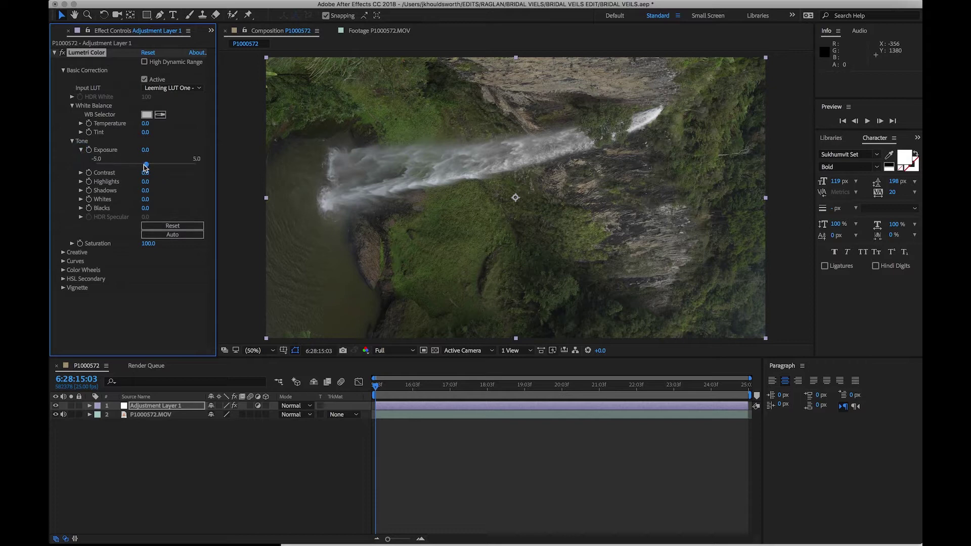
left_click_drag(147, 167, 155, 167)
right_click(180, 427)
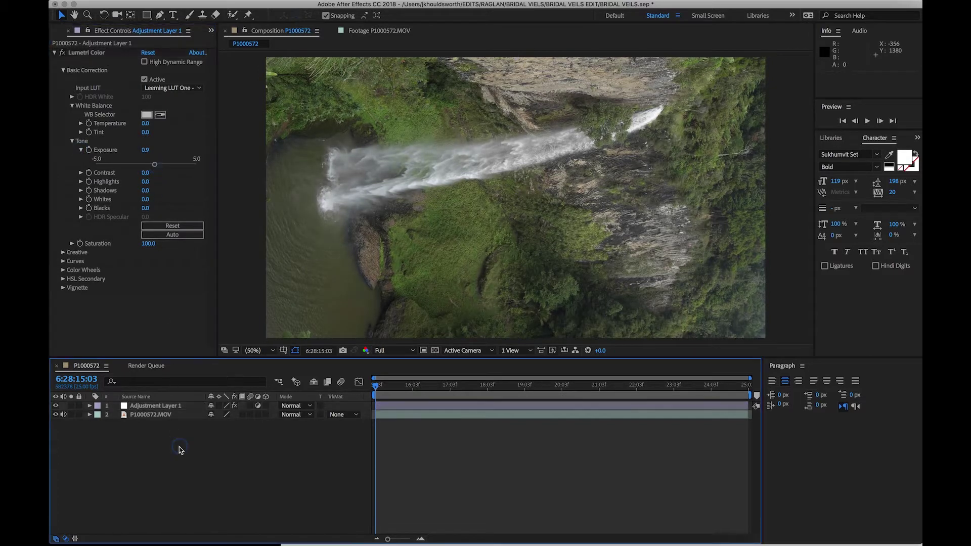
Add Adjustment Layer 2 with a Photo Filter switched to Cooling Filter (82).
mouse_move(209, 435)
left_click(333, 508)
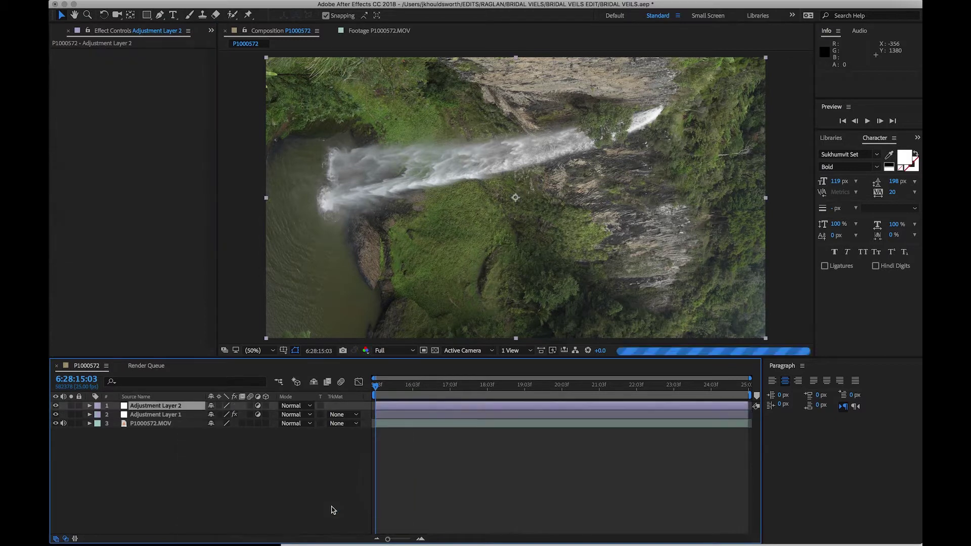
mouse_move(176, 4)
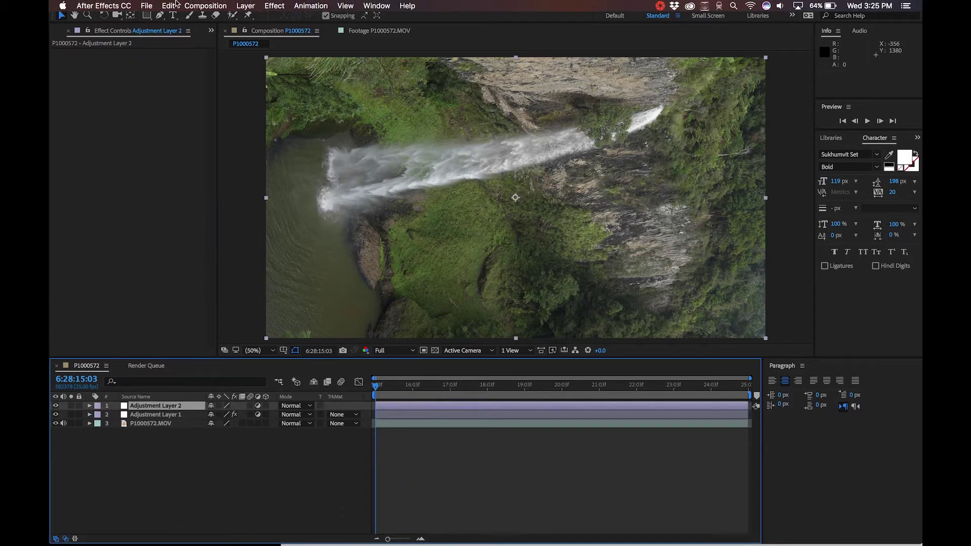
left_click(276, 7)
mouse_move(348, 108)
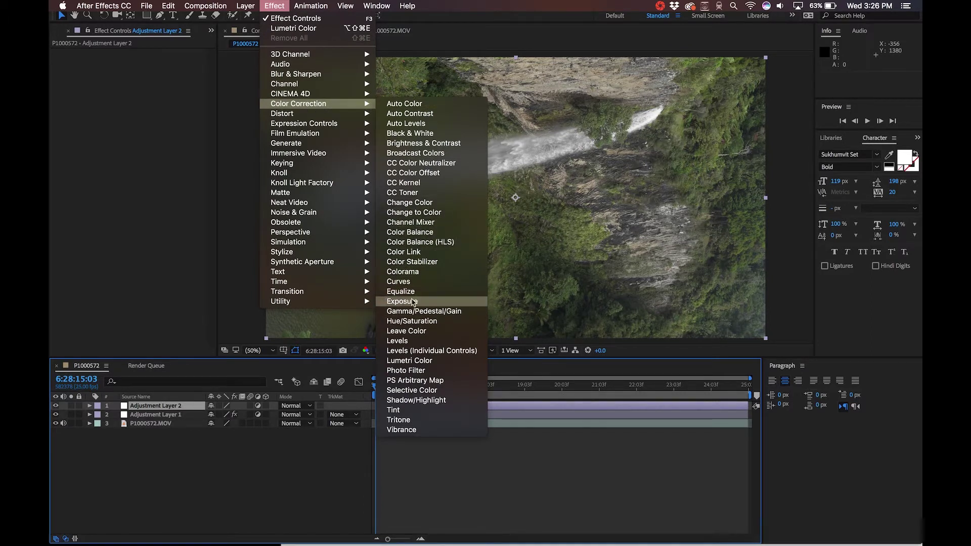
left_click(375, 370)
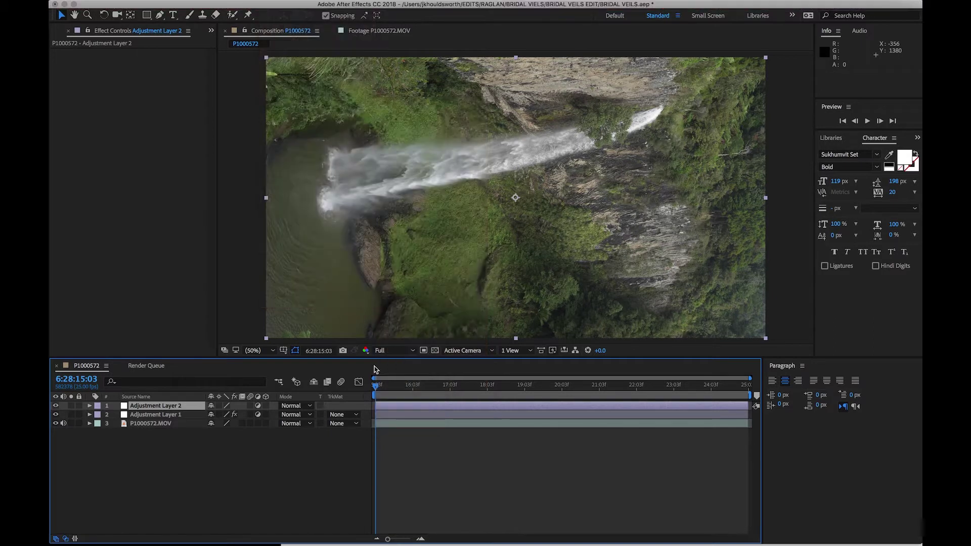
left_click(169, 61)
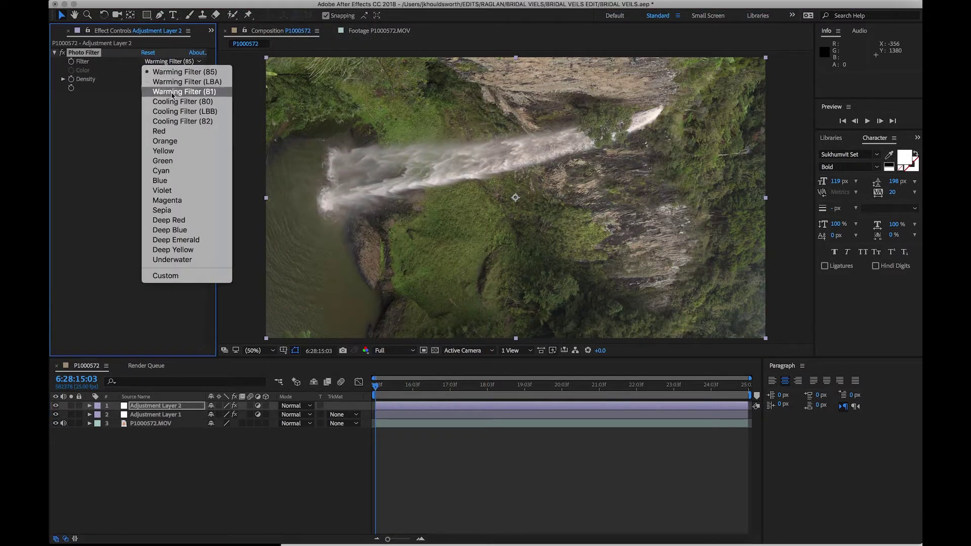
left_click(176, 122)
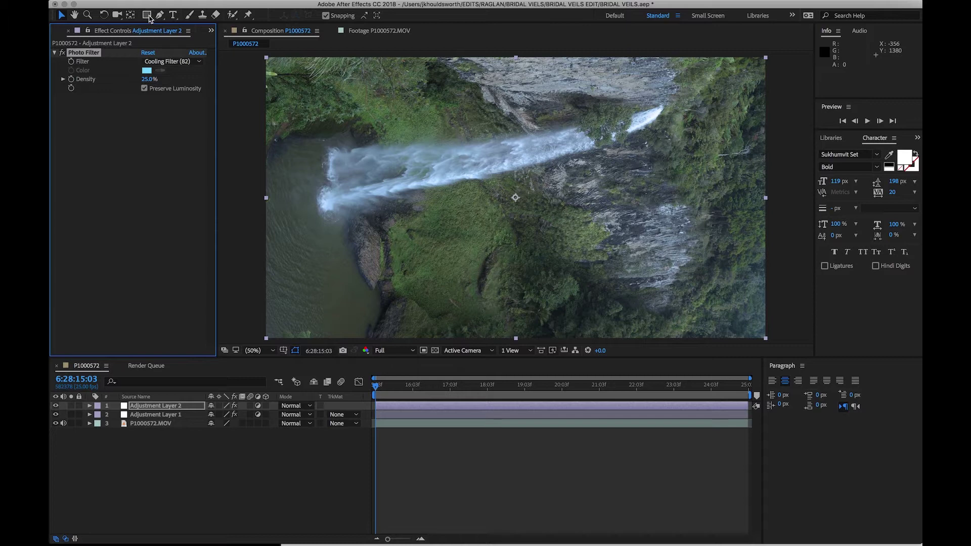
Zoom the composition view out to 25%.
left_click(257, 350)
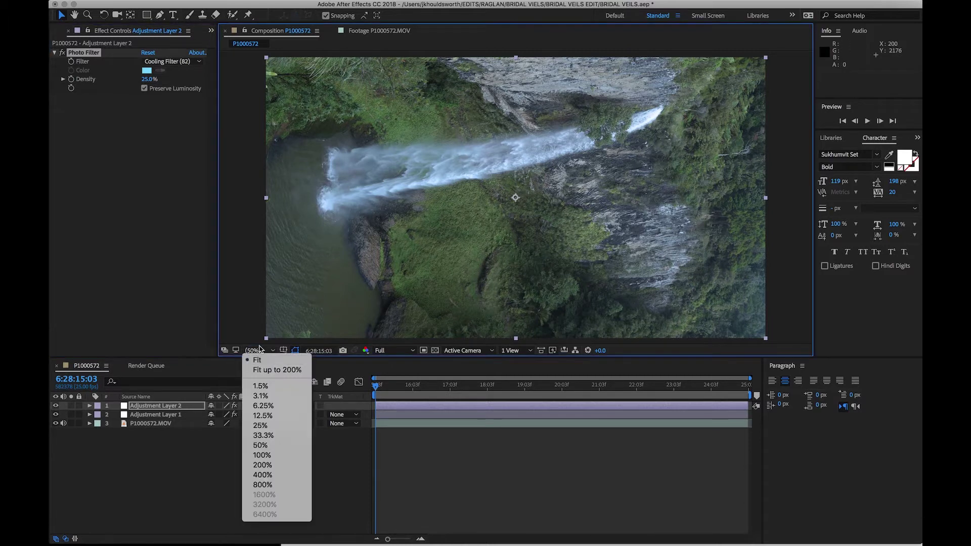
key("Escape")
key("z")
left_click(532, 209)
left_click(533, 210, "alt")
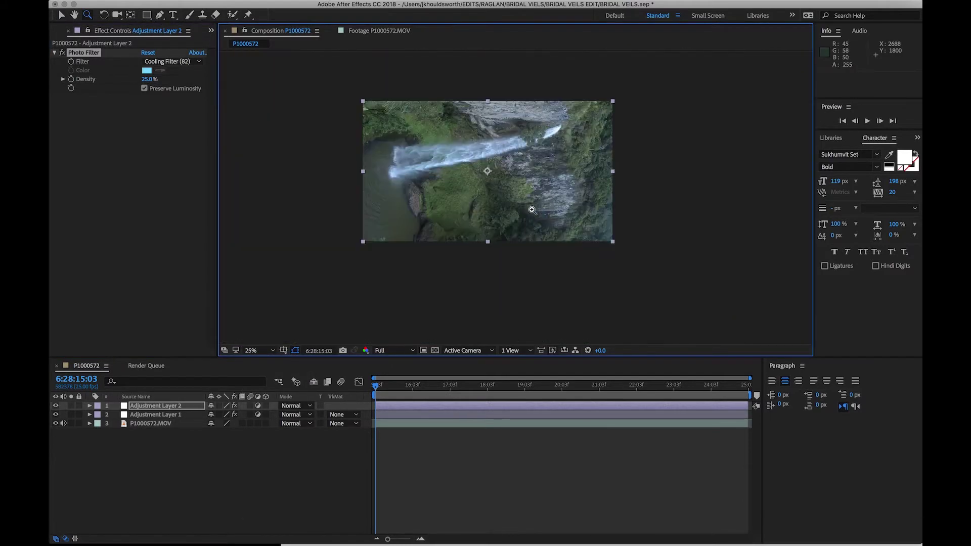
Draw a Pen mask on Adjustment Layer 2 around the right cliff edge, extending past the frame.
left_click(160, 16)
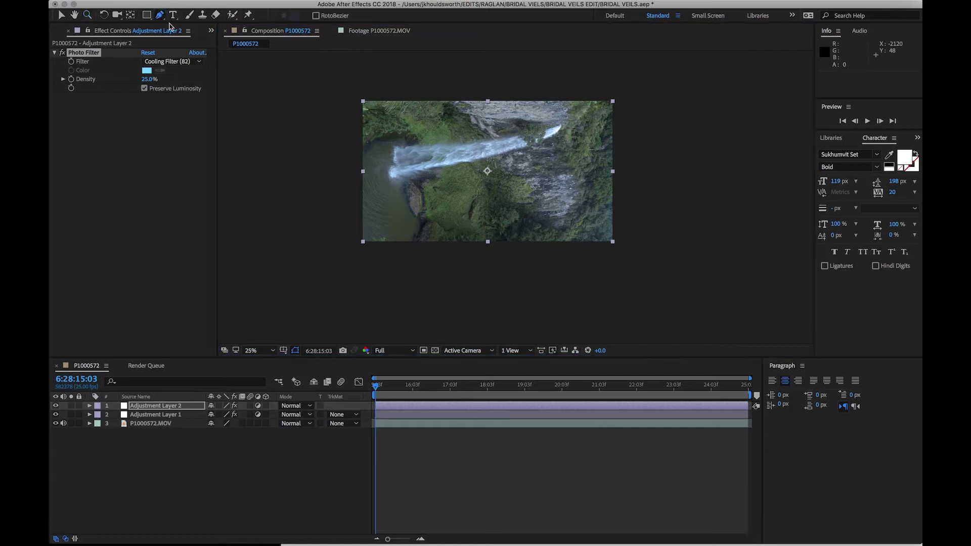
left_click(558, 83)
left_click(579, 166)
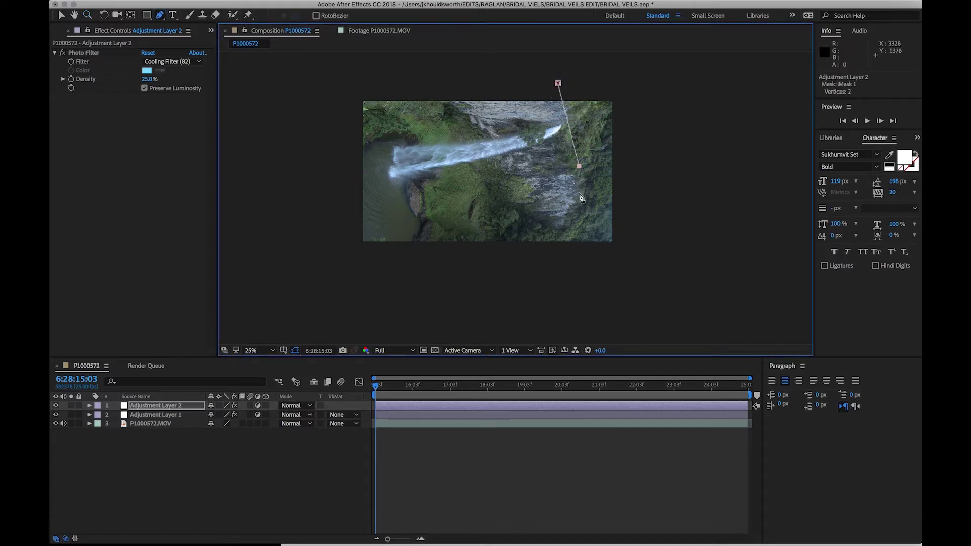
left_click(644, 259)
left_click(646, 68)
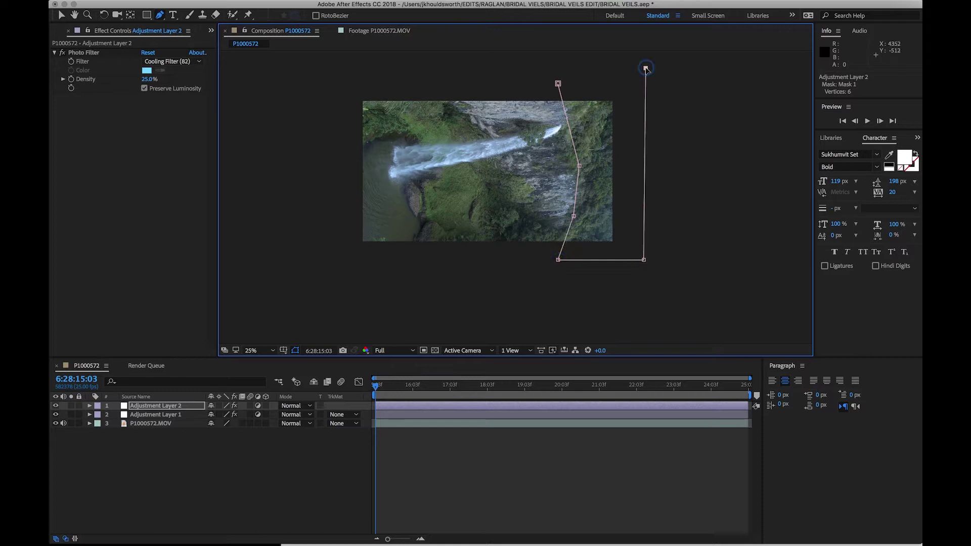
left_click(557, 85)
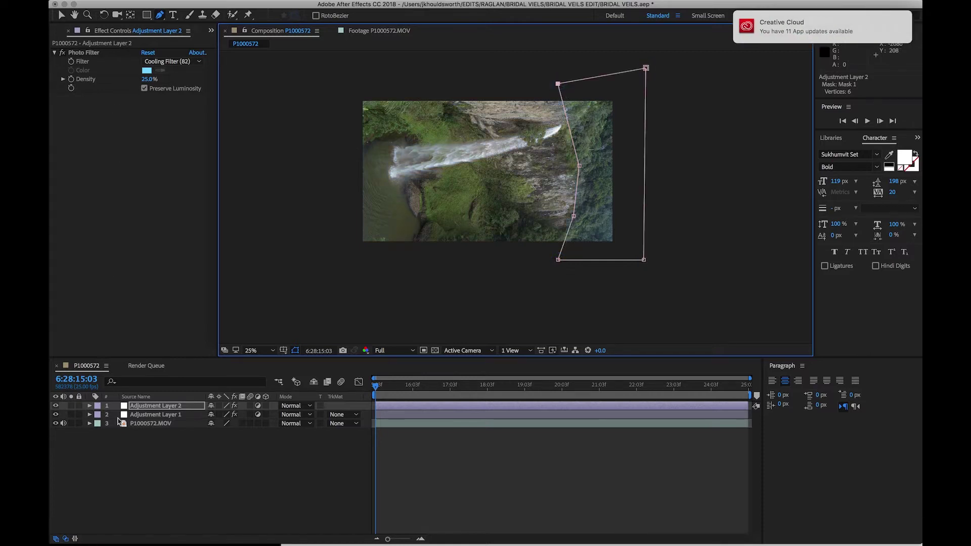
Feather Adjustment Layer 2's mask to 664 pixels.
left_click(89, 406)
left_click(99, 416)
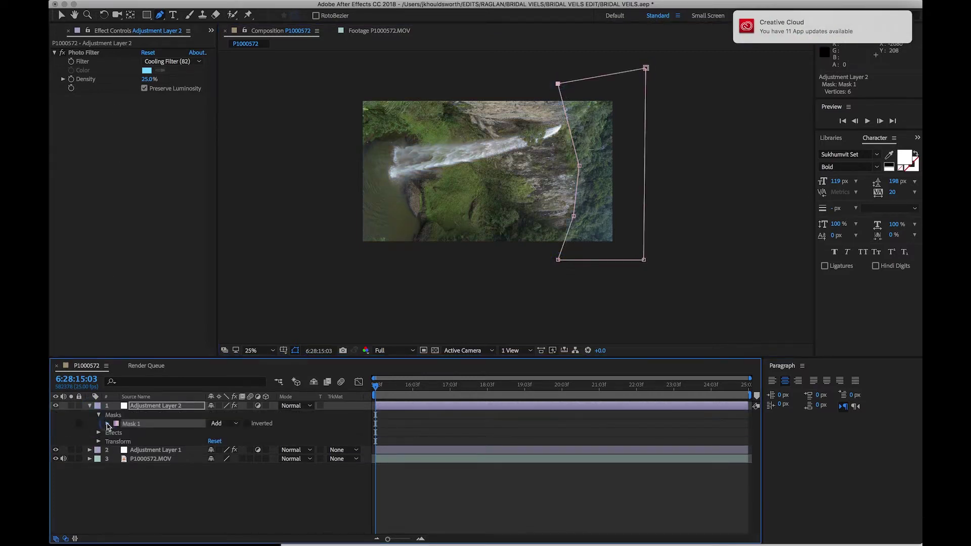
left_click(108, 425)
left_click_drag(221, 444, 349, 444)
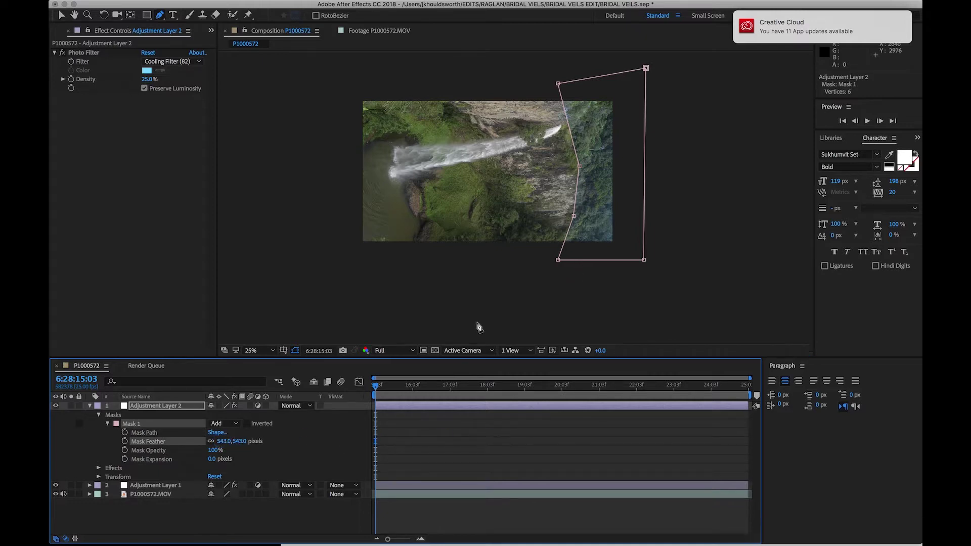
left_click(296, 350)
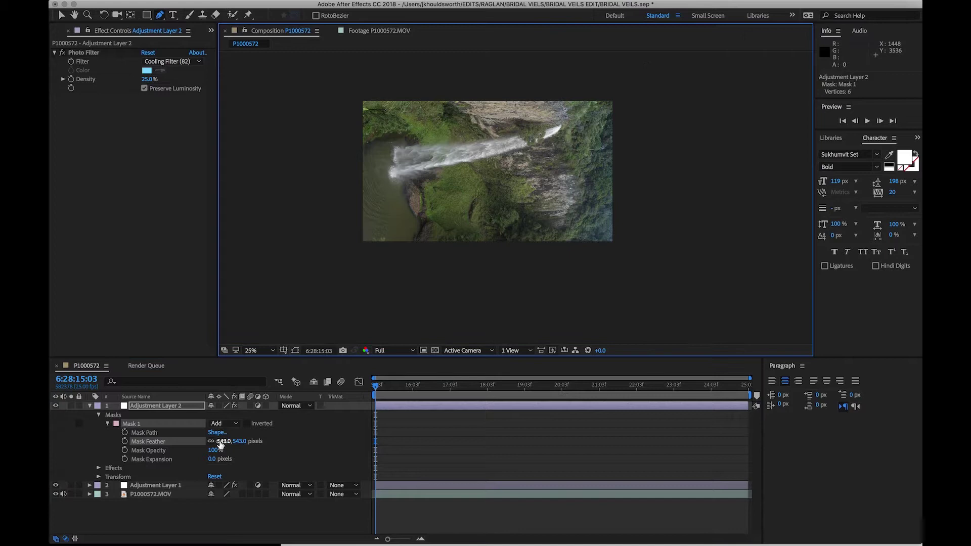
left_click_drag(221, 444, 289, 444)
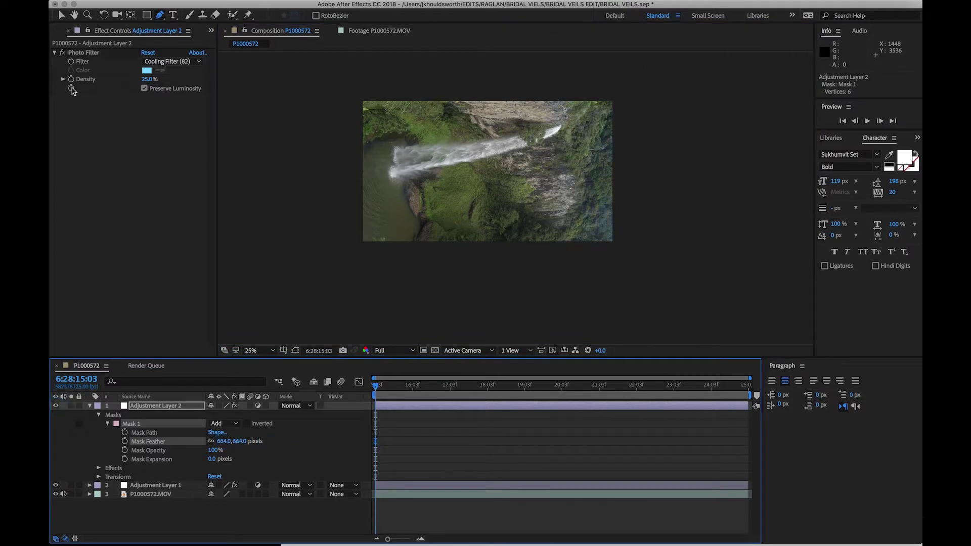
left_click(151, 406)
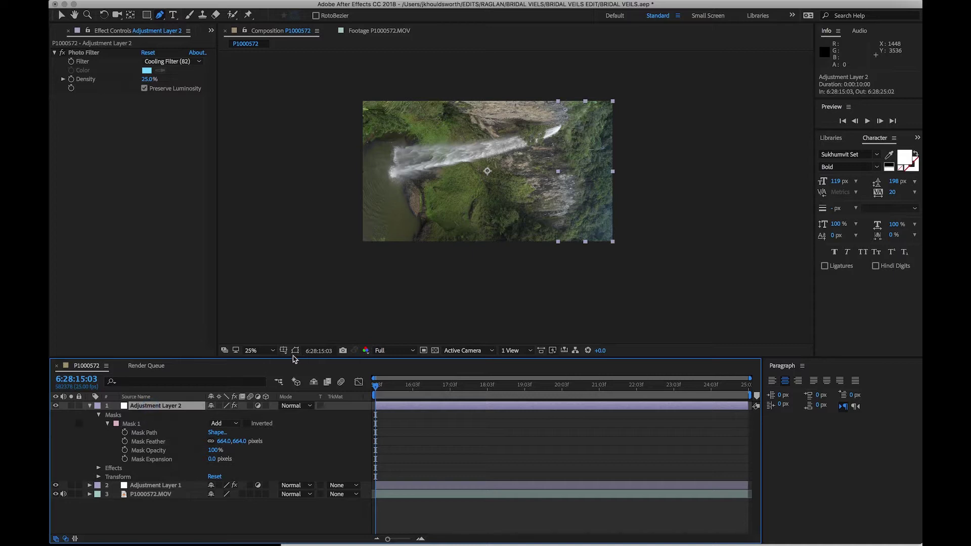
left_click(296, 351)
Shift the masked Adjustment Layer 2 slightly to the right.
left_click(62, 15)
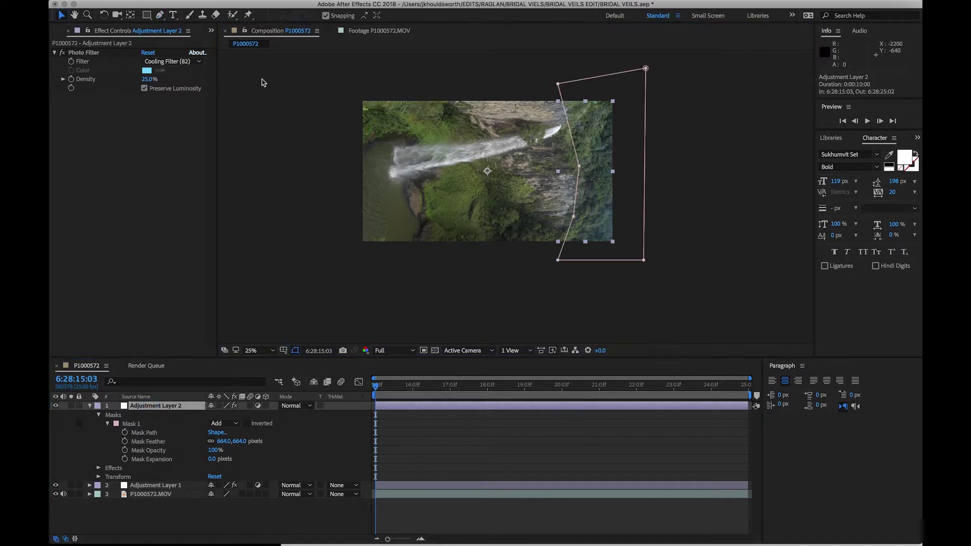
left_click_drag(591, 197, 605, 199)
left_click(91, 408)
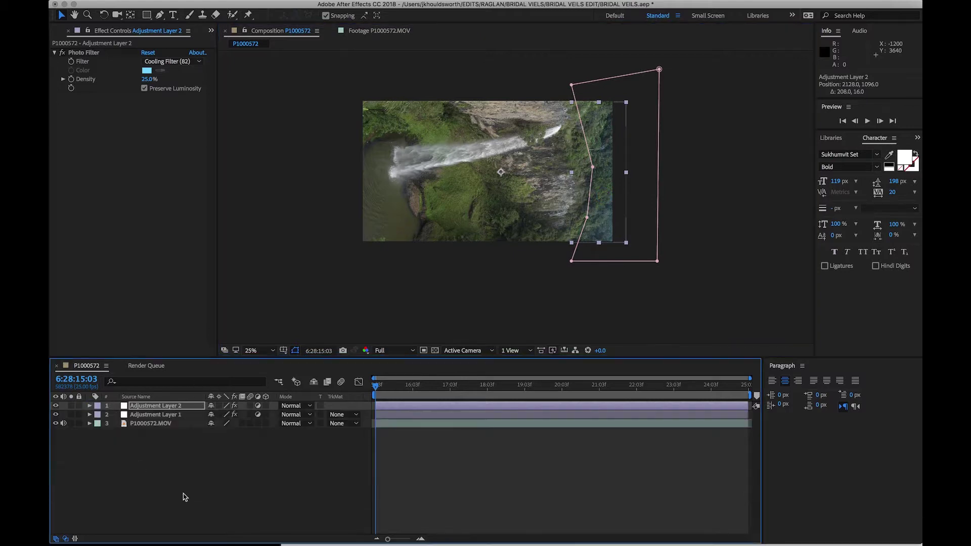
Add a third adjustment layer on top of the comp.
right_click(221, 427)
mouse_move(282, 433)
left_click(380, 508)
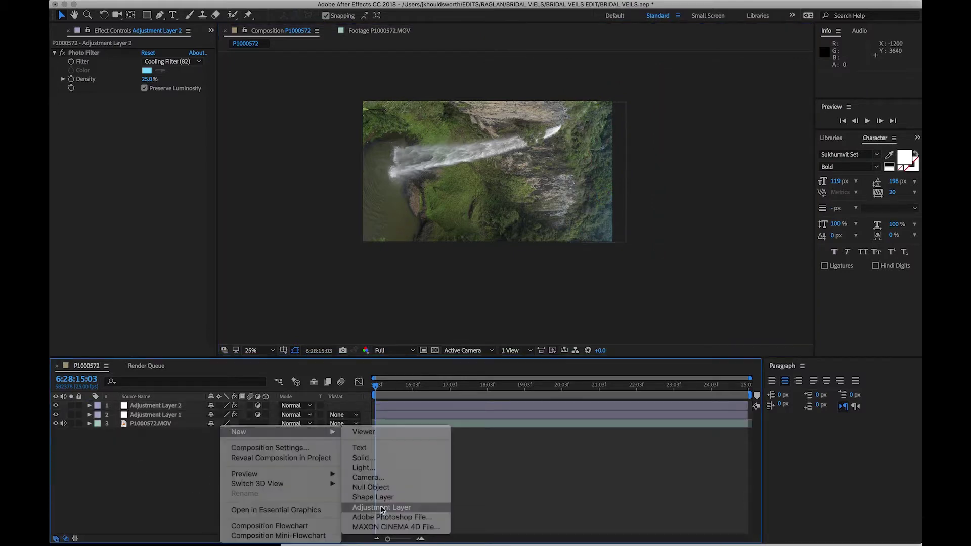
left_click(280, 6)
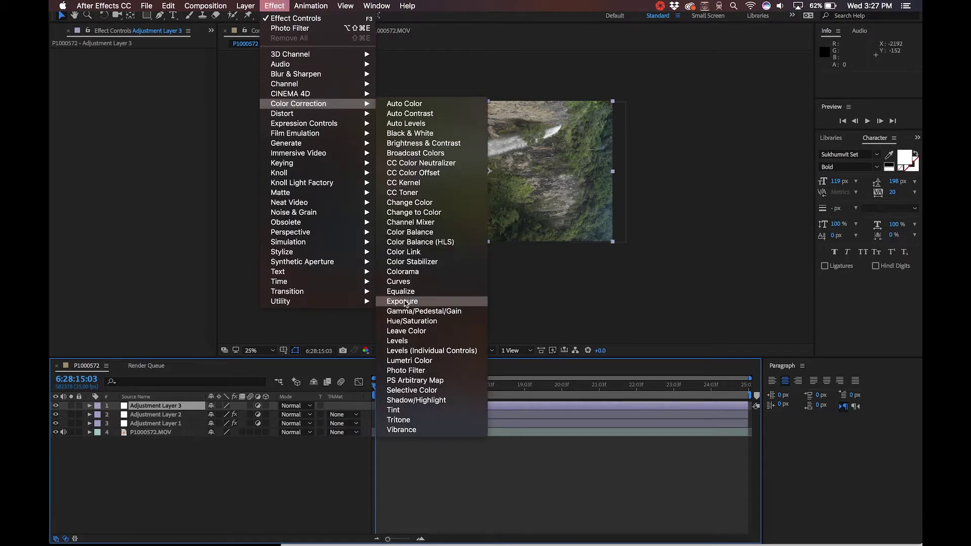
Apply Lumetri Color to Adjustment Layer 3 and zoom the view to 50%, centred on the footage.
left_click(414, 361)
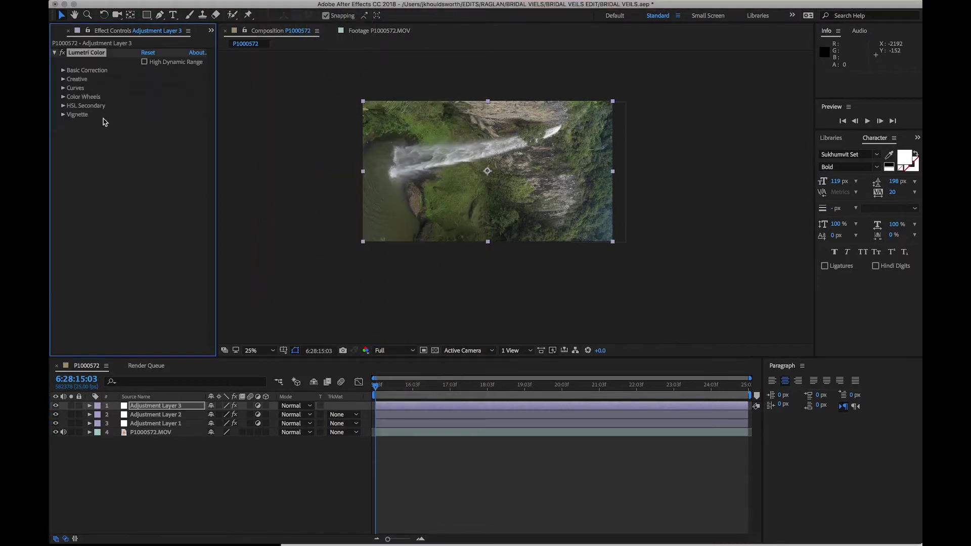
left_click(159, 15)
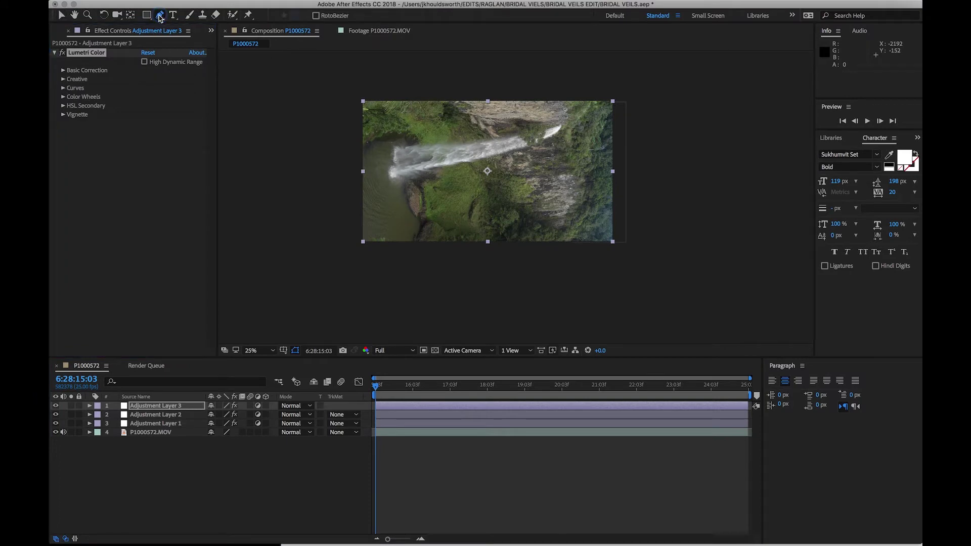
left_click(515, 230)
left_click_drag(546, 158, 616, 243)
Start the Pen mask at the bottom-left and along the green slope, undoing a stray point.
left_click(159, 14)
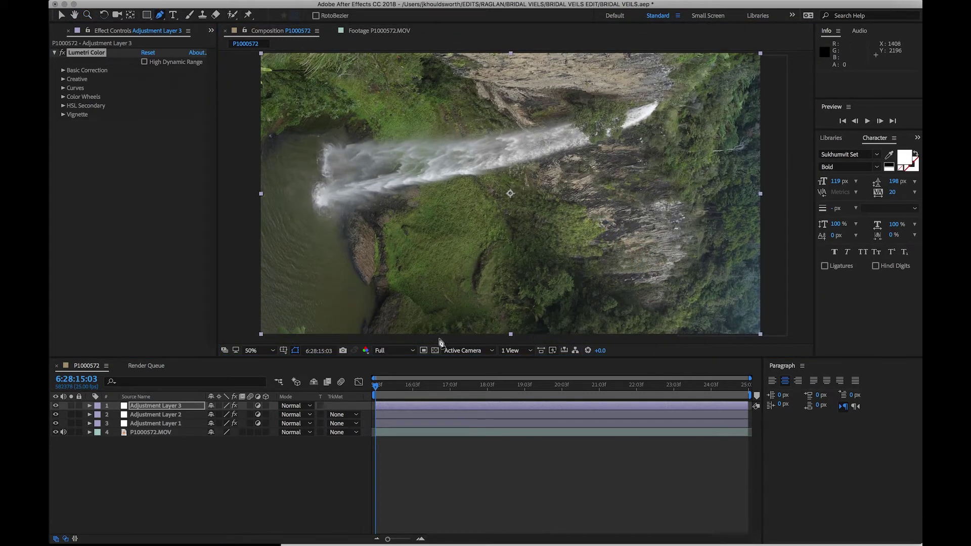
left_click(302, 341)
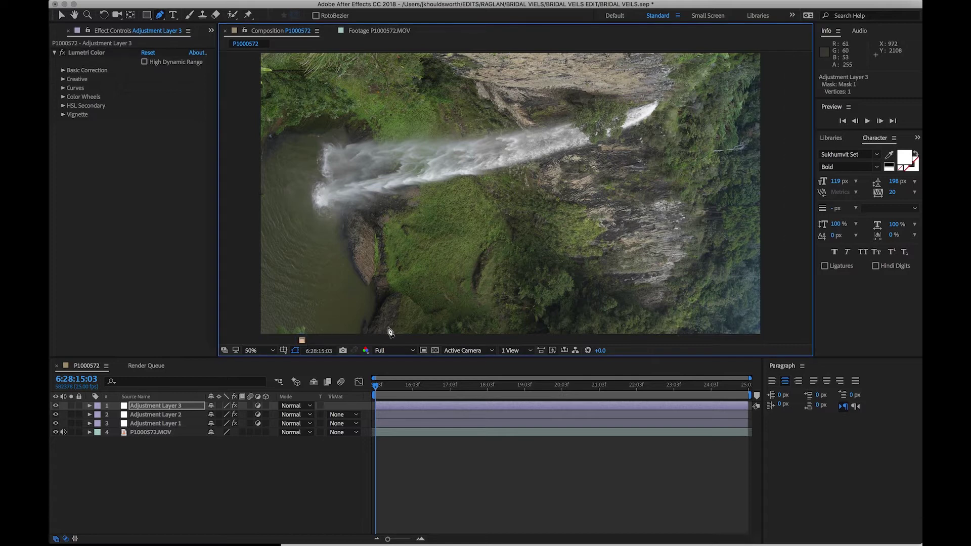
left_click(447, 323)
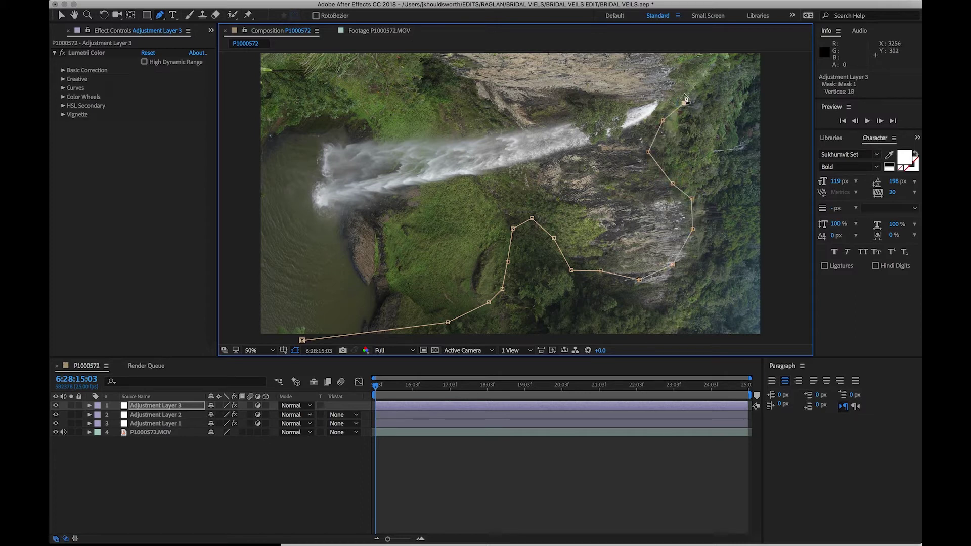
left_click(679, 80)
key("super+t")
key("super+z")
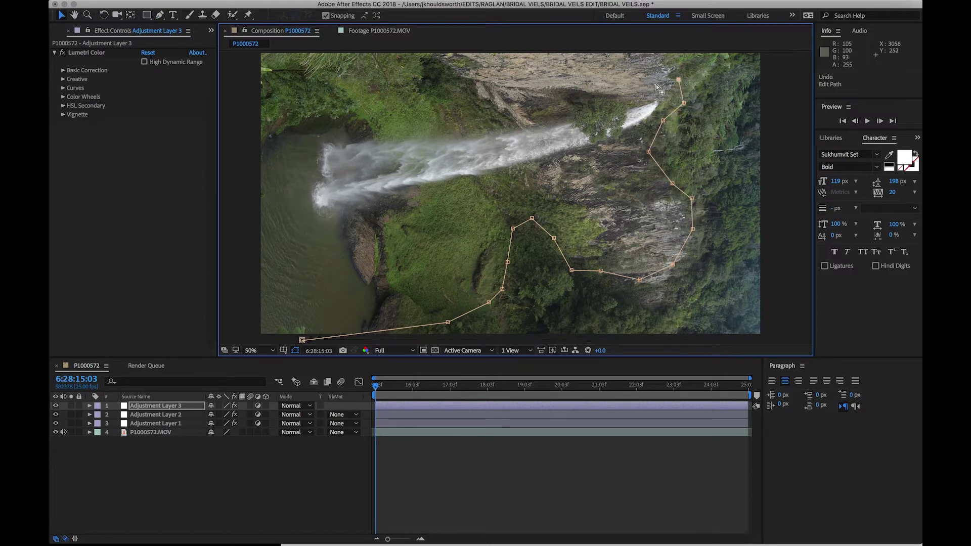
key("super+z")
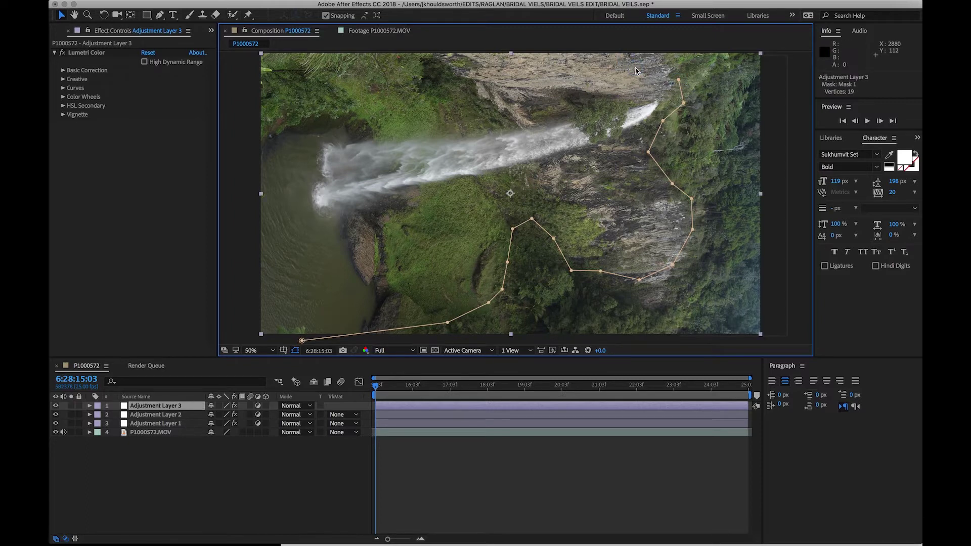
Trace the mask past the upper cliff, along the top edge and down the left greenery.
left_click(160, 15)
left_click(662, 84)
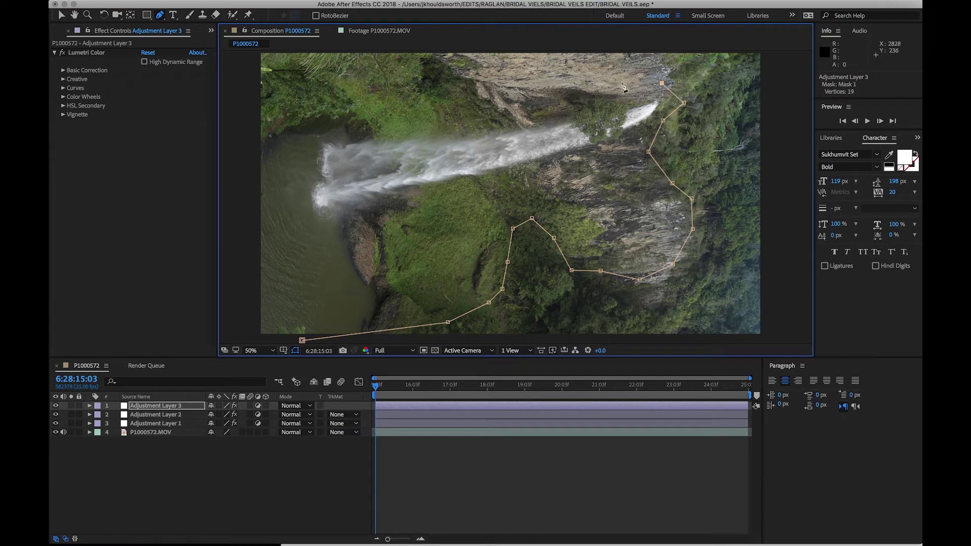
left_click(591, 60)
left_click(447, 60)
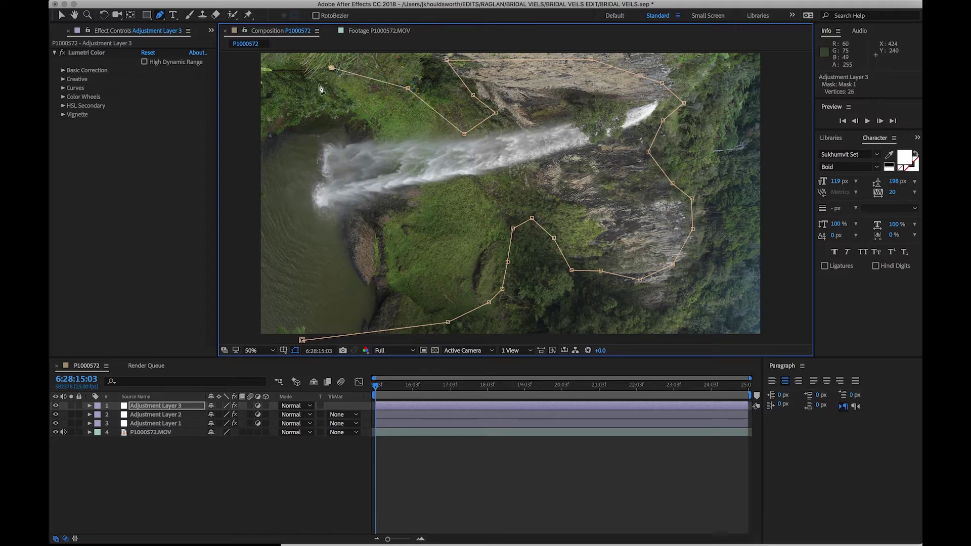
left_click(280, 101)
left_click(240, 149)
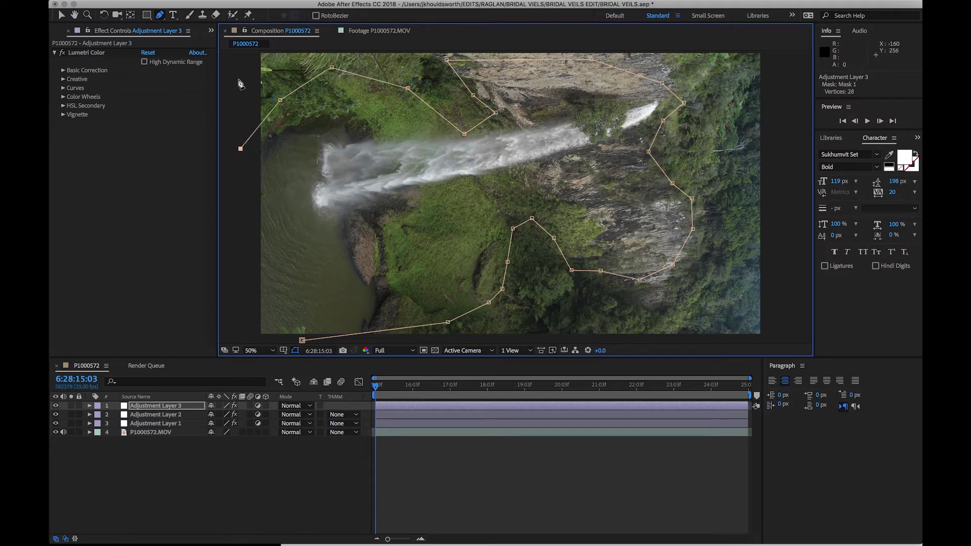
Extend the mask beyond the frame's corners and close it at its first point.
scroll(235, 63, "up", 3)
left_click(235, 77)
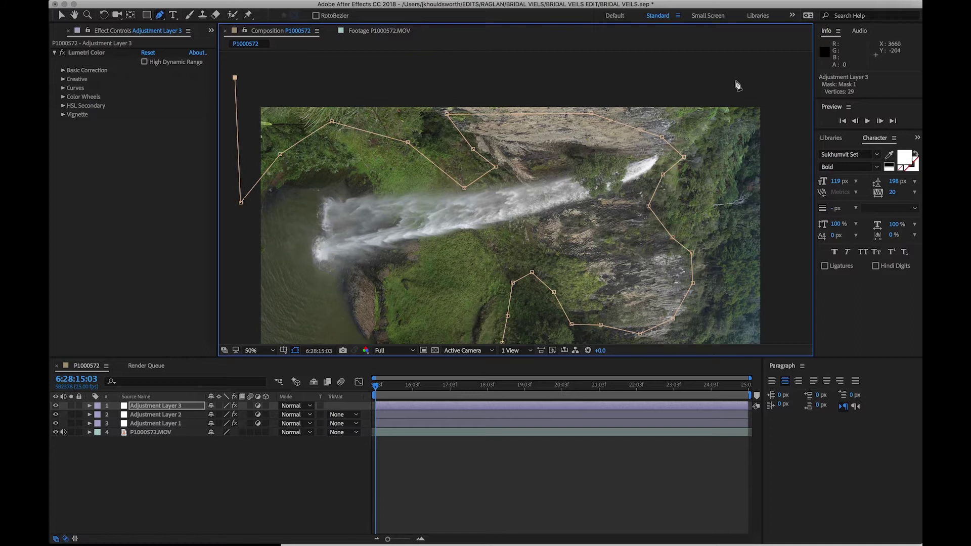
left_click(794, 76)
scroll(764, 226, "down", 7)
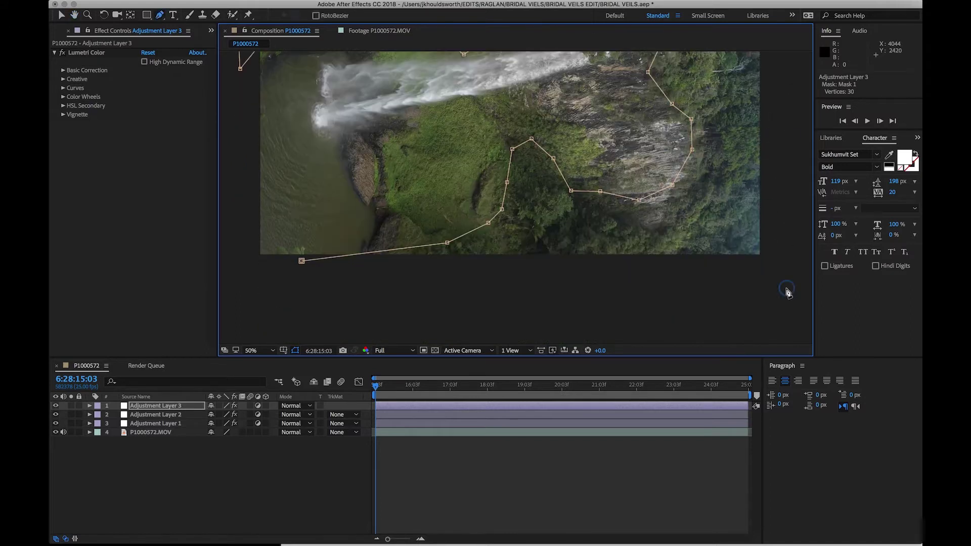
left_click(787, 288)
left_click(295, 287)
left_click(302, 261)
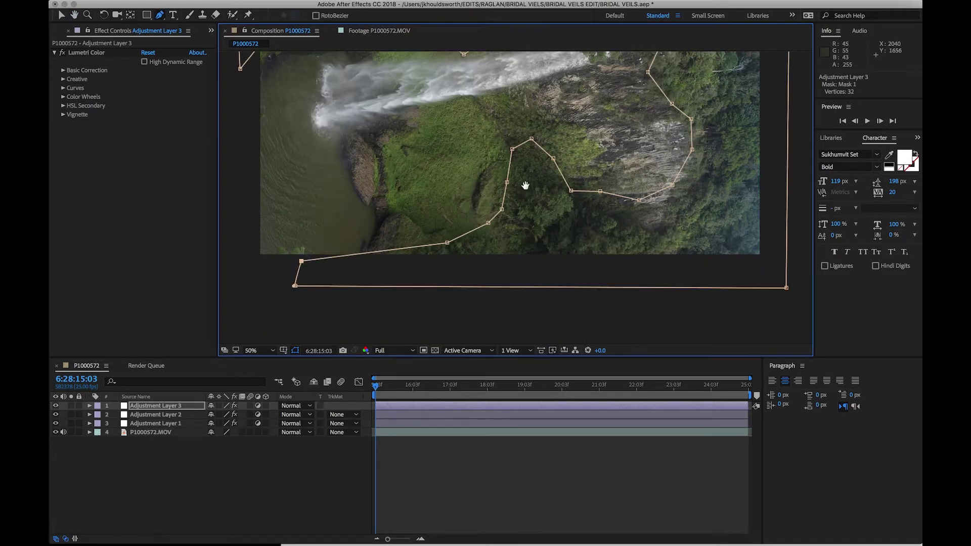
scroll(538, 211, "up", 5)
left_click_drag(532, 226, 526, 220)
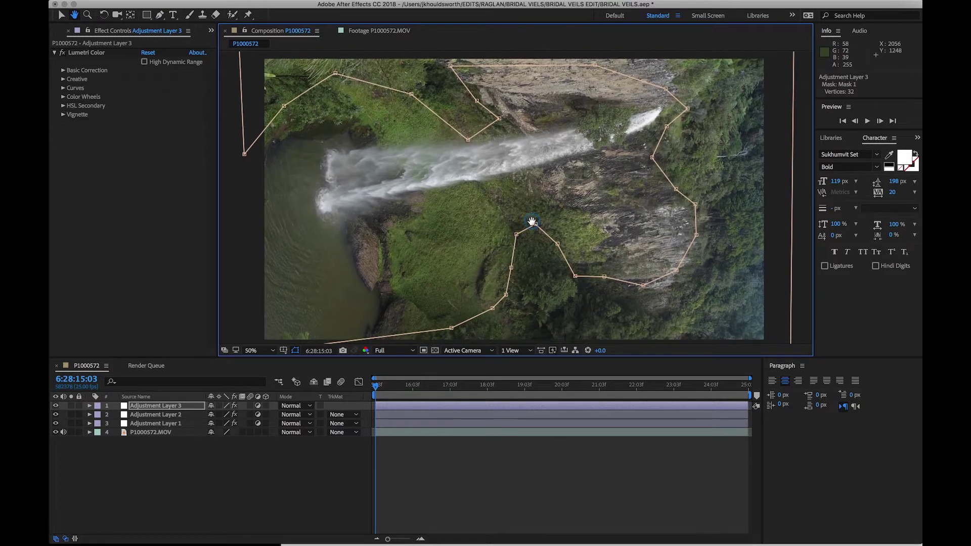
Bend Adjustment Layer 3's Lumetri RGB curve into an S-curve that darkens the shadows.
left_click(64, 89)
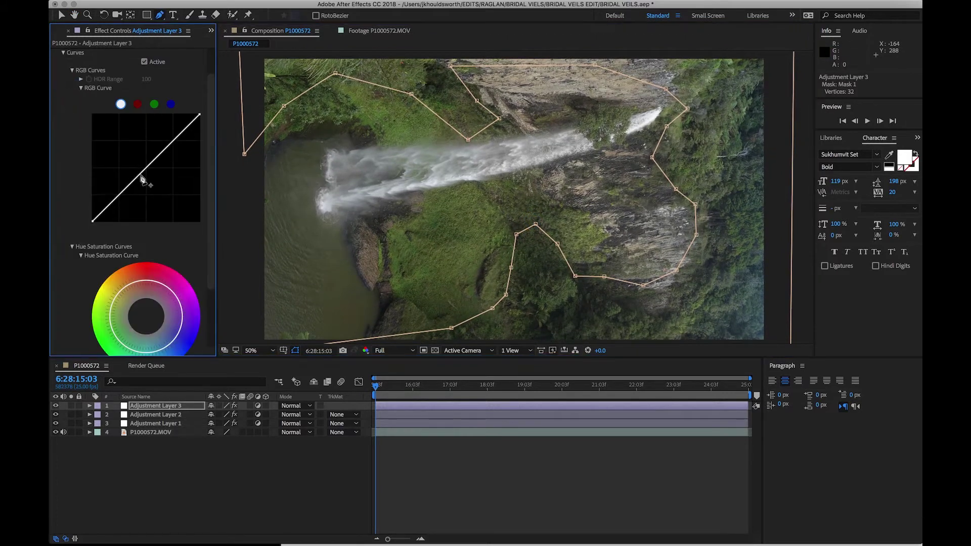
left_click_drag(142, 180, 140, 186)
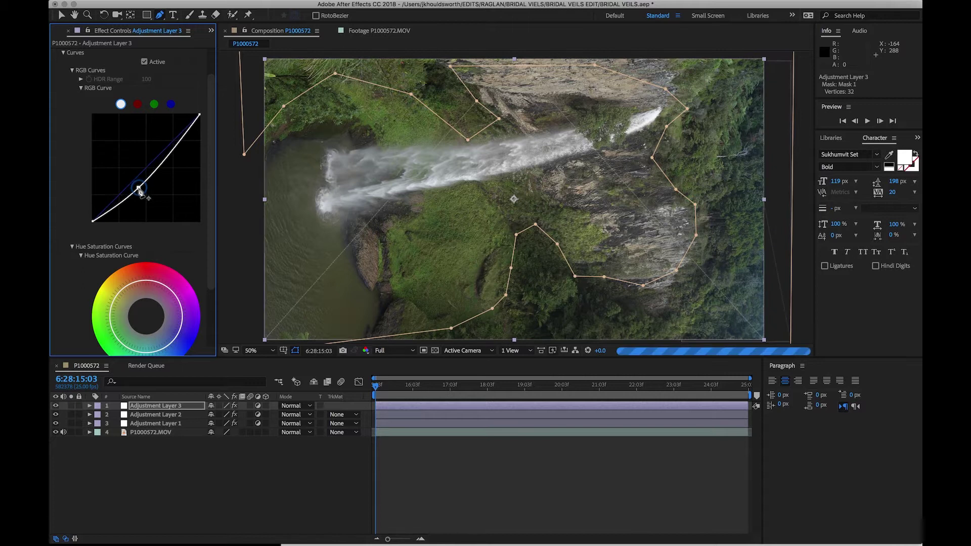
left_click_drag(140, 192, 141, 186)
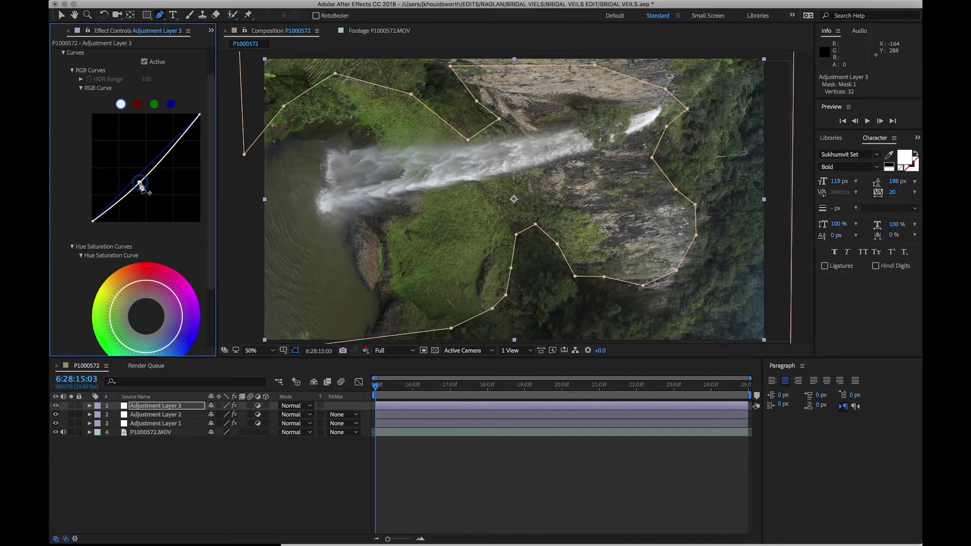
left_click_drag(181, 140, 180, 138)
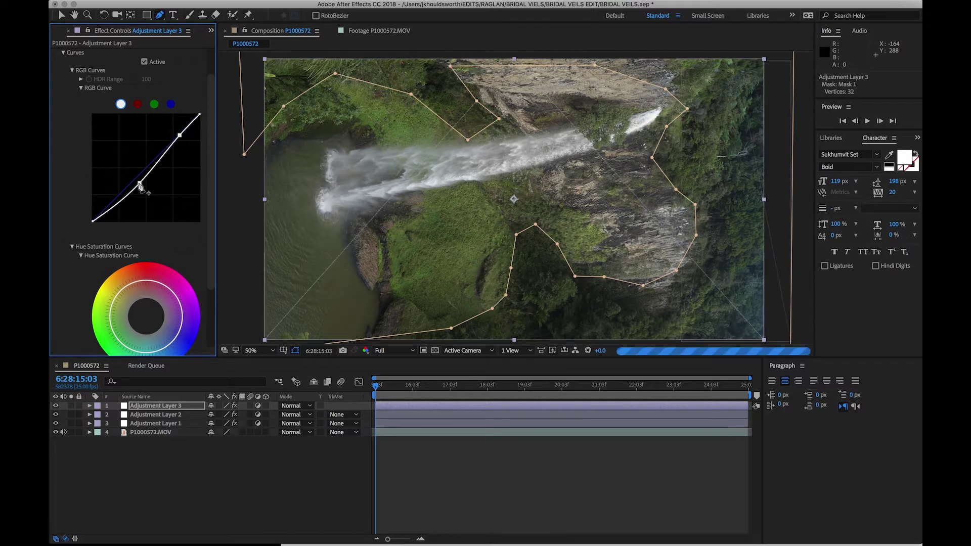
left_click_drag(140, 187, 127, 196)
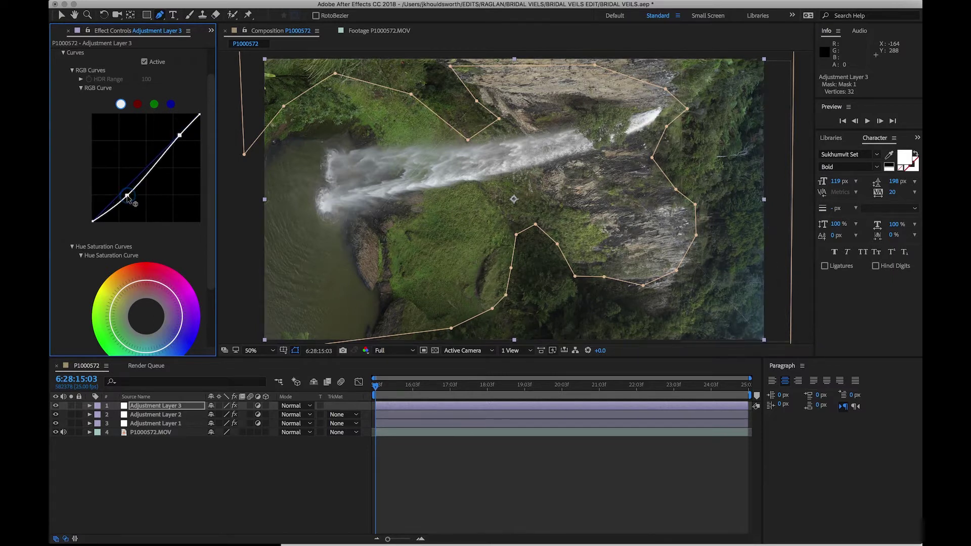
Feather Adjustment Layer 3's Mask 1 to 354 pixels and hide the mask outline.
left_click(90, 407)
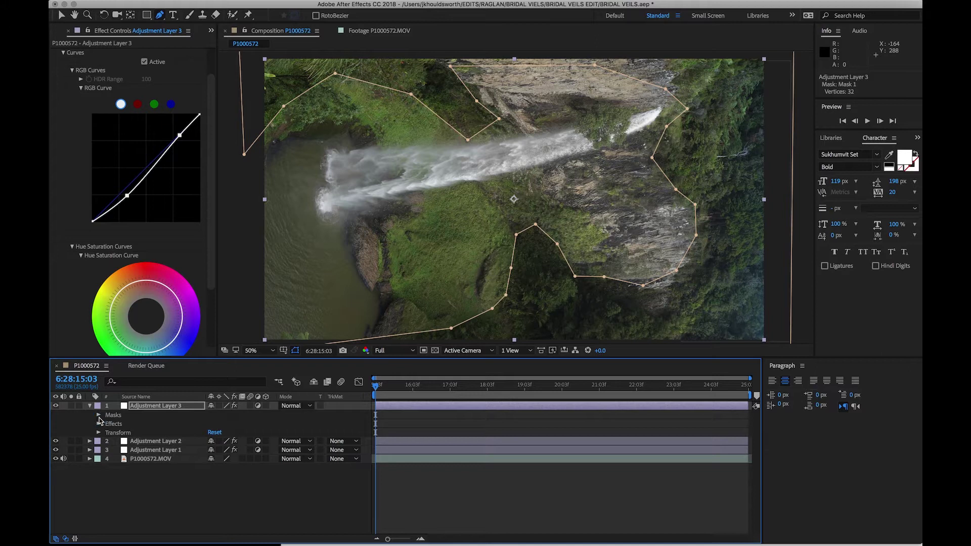
left_click(99, 415)
left_click(108, 425)
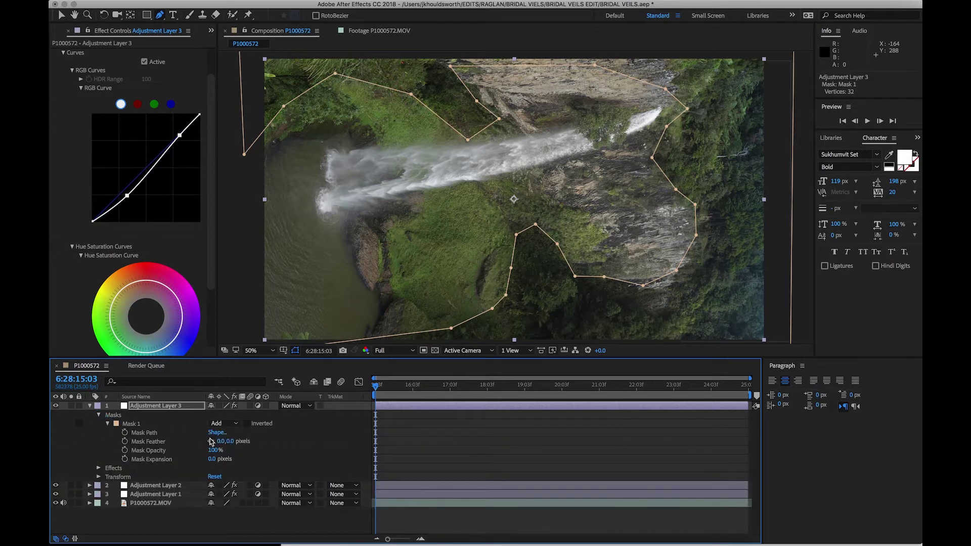
left_click_drag(221, 441, 415, 445)
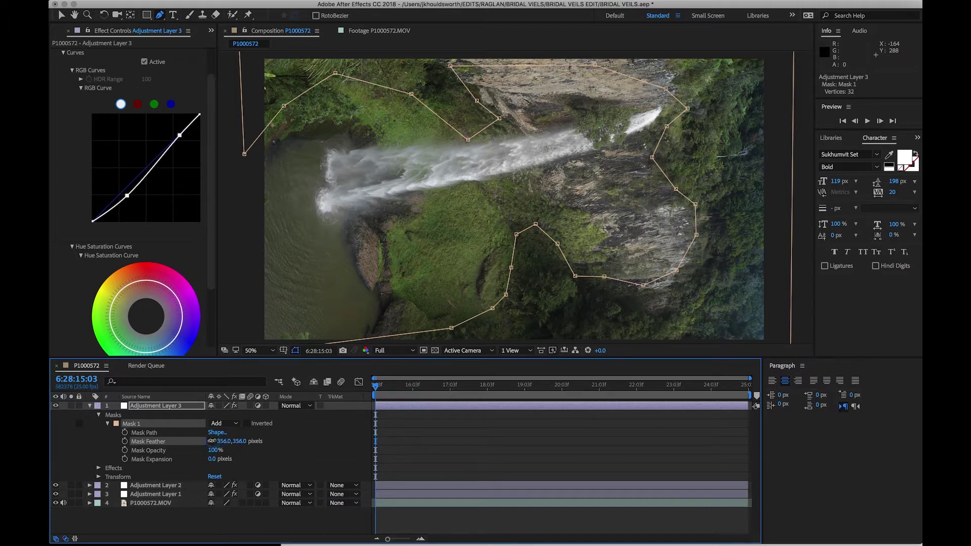
left_click_drag(211, 441, 208, 441)
left_click(296, 351)
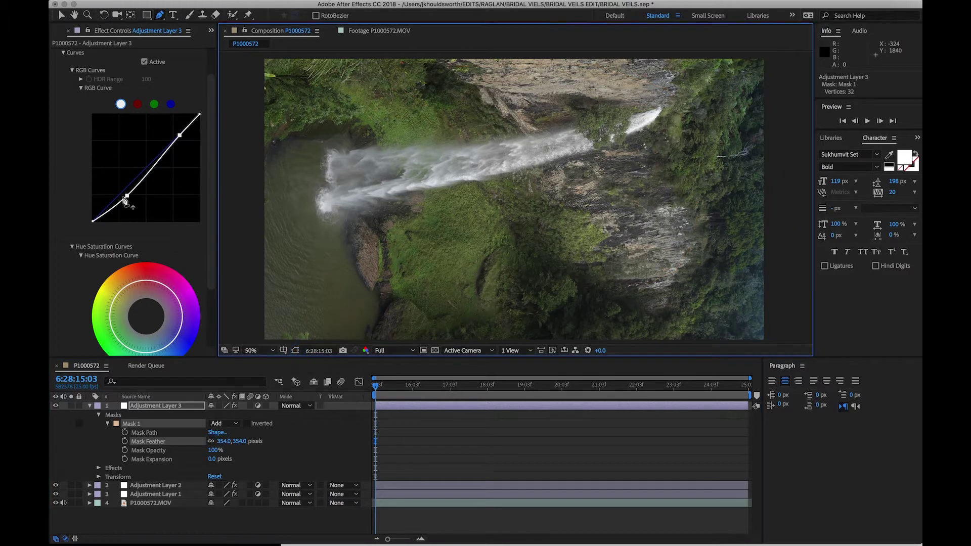
Nudge the lower curve point and toggle the layer on and off to compare the grade.
left_click_drag(127, 197, 129, 200)
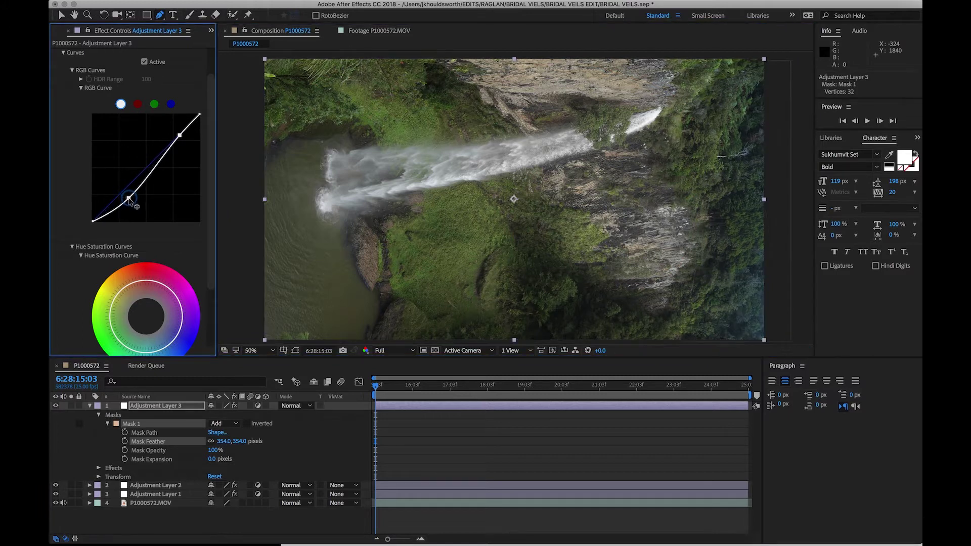
left_click(56, 406)
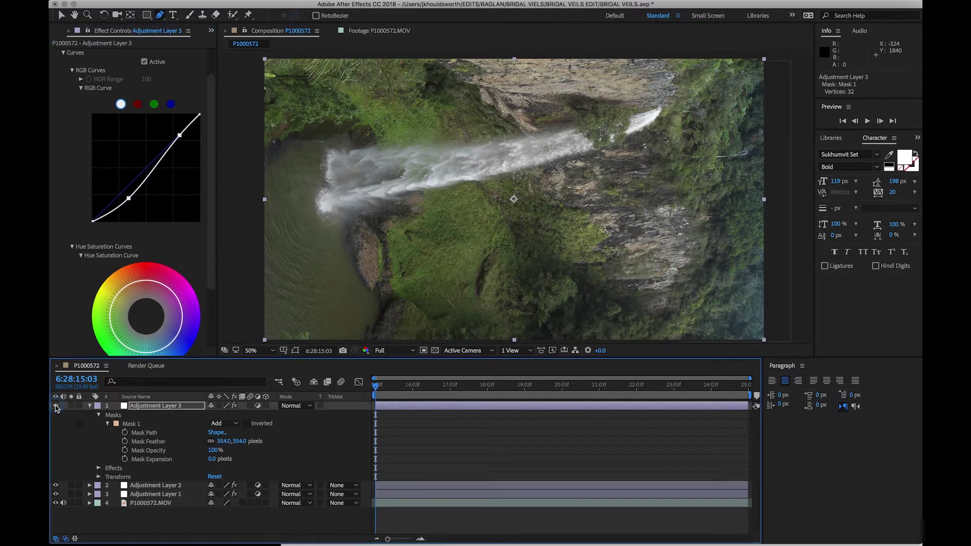
left_click(56, 406)
left_click(56, 406)
left_click(56, 406)
left_click(56, 406)
left_click(56, 406)
left_click(55, 406)
left_click(56, 406)
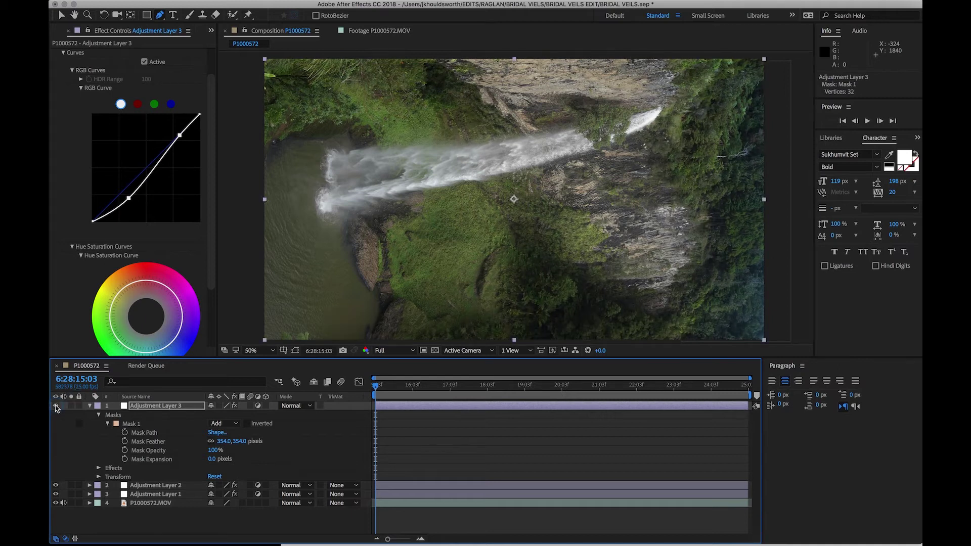
Paste a copy of Adjustment Layer 3 and delete its copied mask.
left_click(90, 407)
key("super+v")
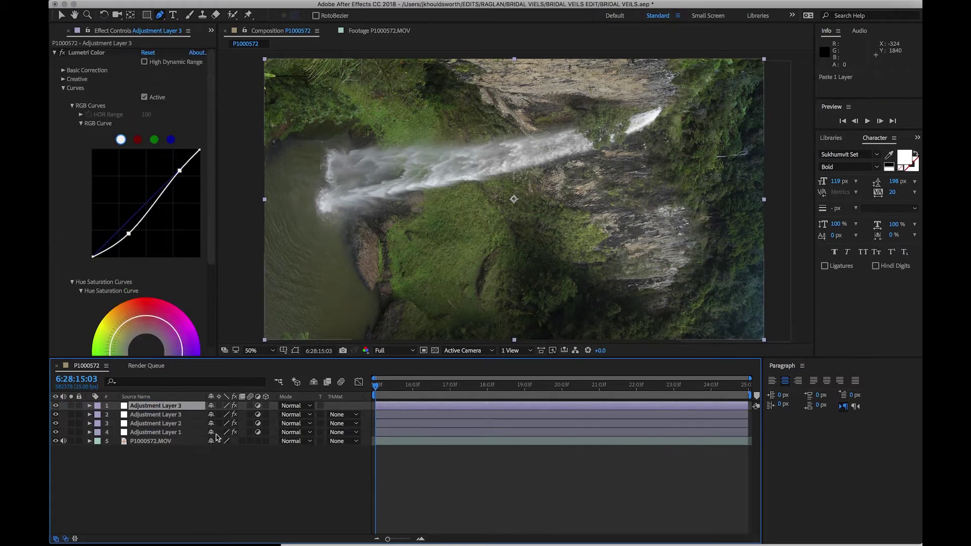
left_click(91, 407)
left_click(99, 415)
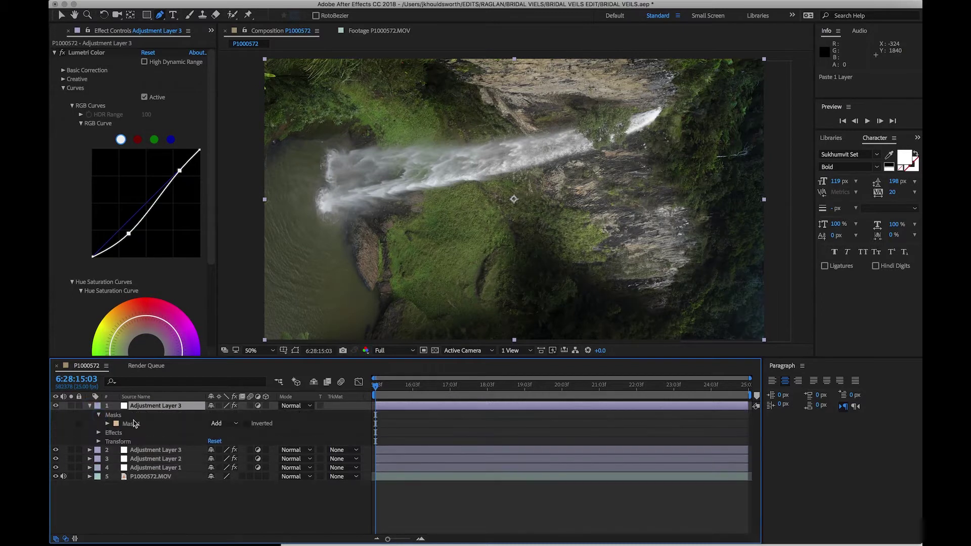
left_click(116, 424)
key("Delete")
Draw a new closed mask around the top-left area above the waterfall.
left_click(161, 15)
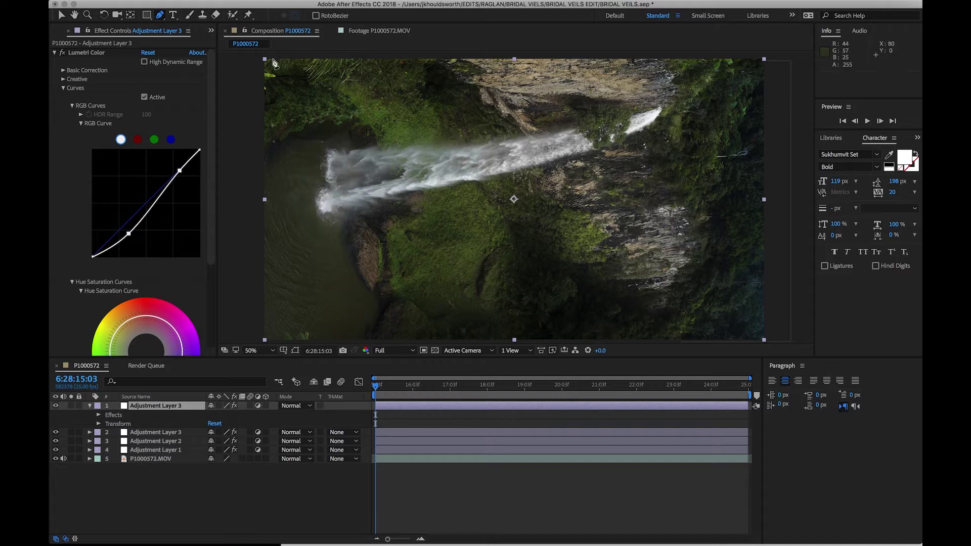
left_click(259, 147)
left_click(314, 103)
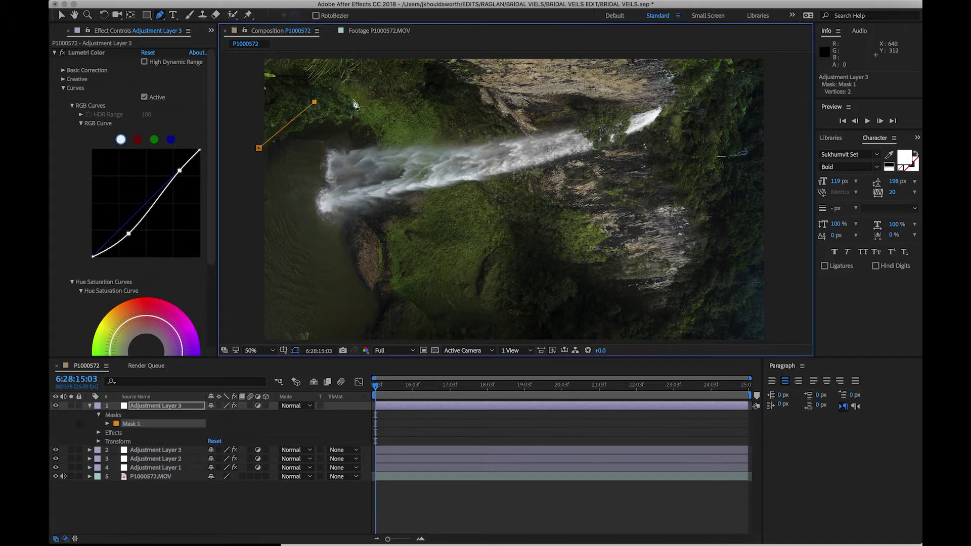
left_click(445, 128)
left_click(475, 140)
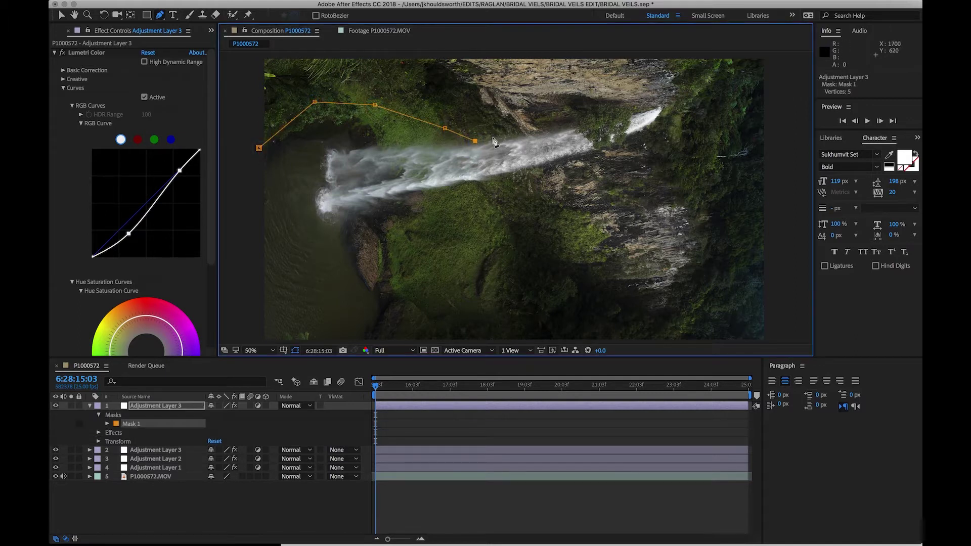
left_click(525, 132)
left_click(581, 117)
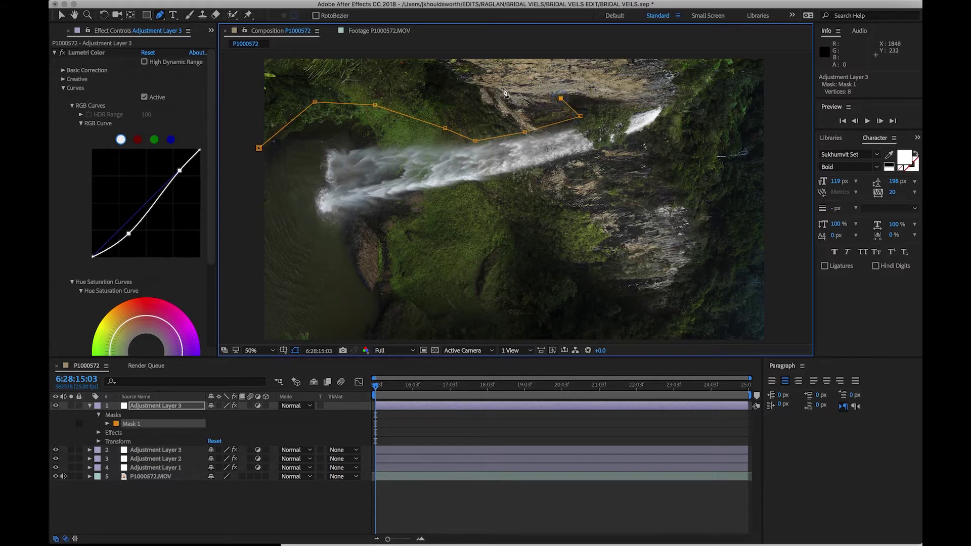
left_click(441, 57)
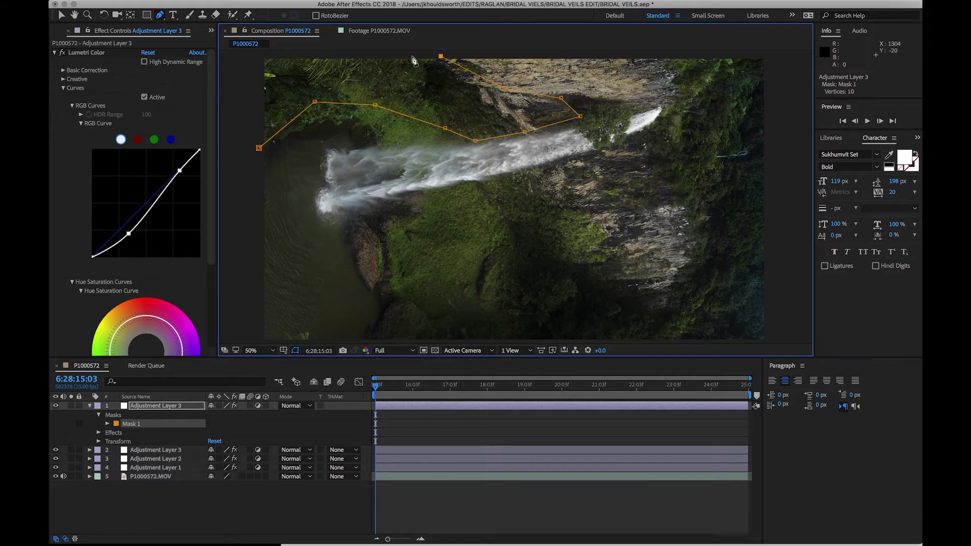
left_click(260, 54)
left_click(259, 148)
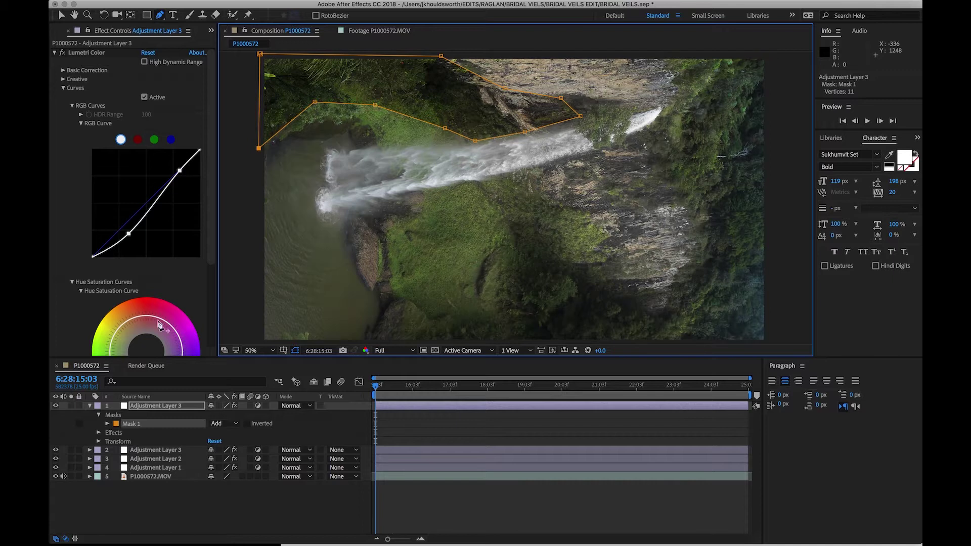
Feather the new mask to 302 pixels, compare with the layer toggled, and tweak its curve.
left_click(106, 424)
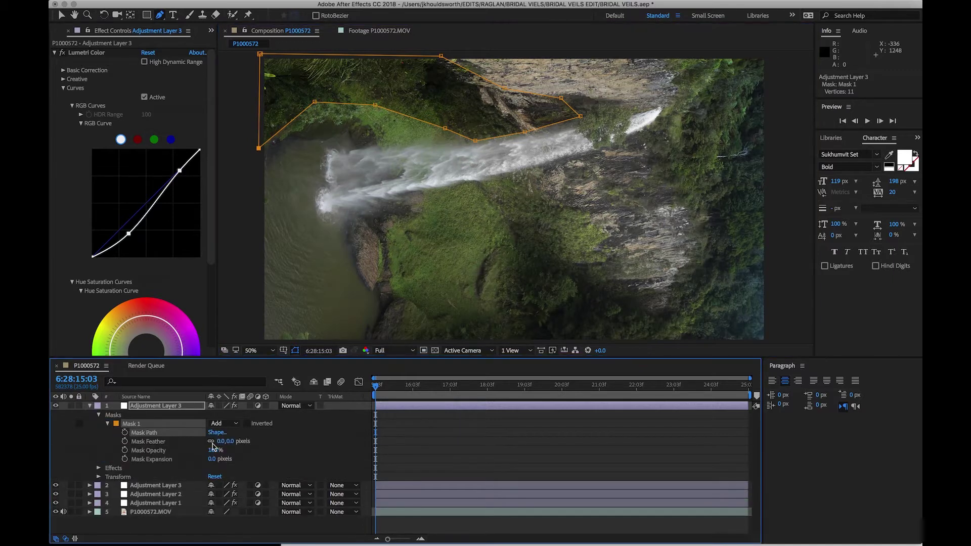
left_click_drag(218, 442, 381, 445)
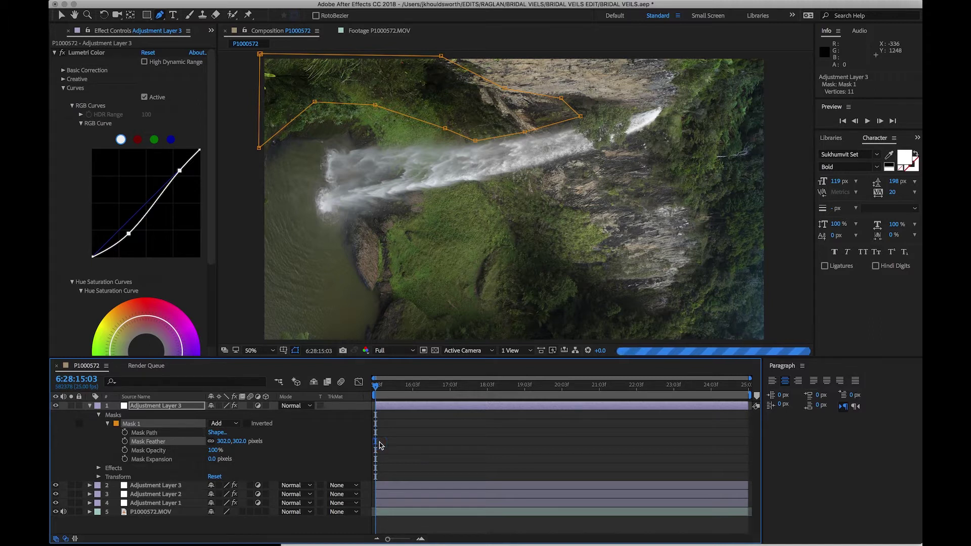
left_click(297, 352)
left_click(55, 407)
left_click(56, 406)
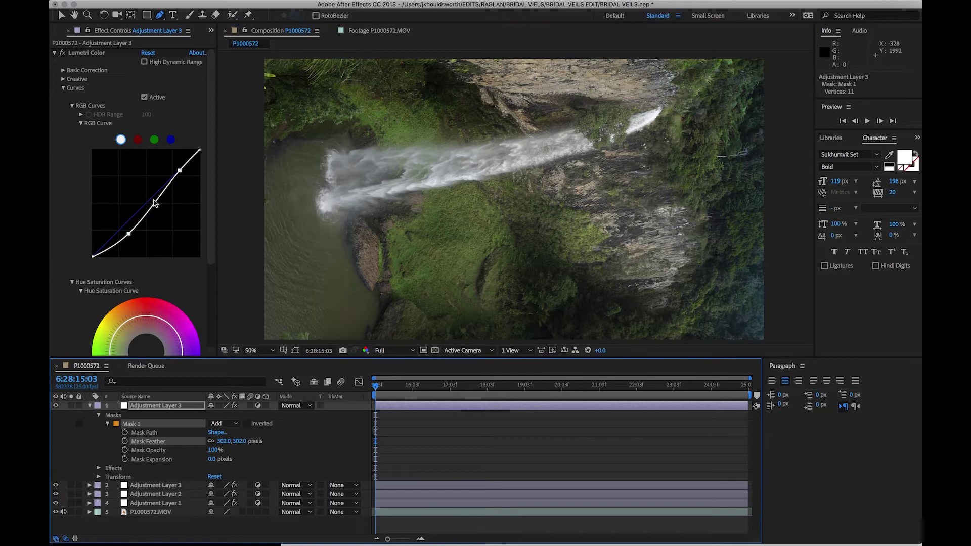
left_click_drag(130, 238, 129, 232)
Add a new adjustment layer and trace a Pen mask around the pool at the waterfall's base.
left_click(90, 407)
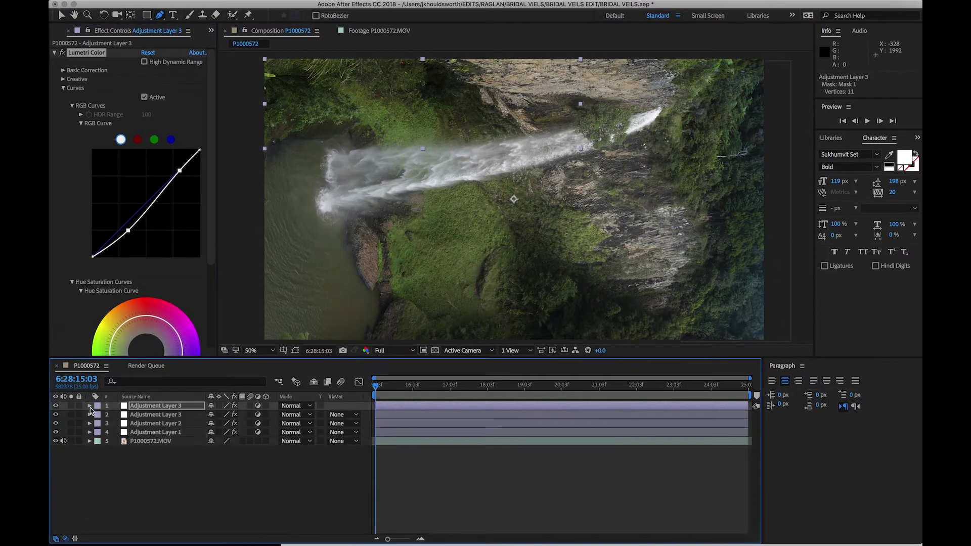
left_click(225, 494)
right_click(208, 427)
mouse_move(222, 431)
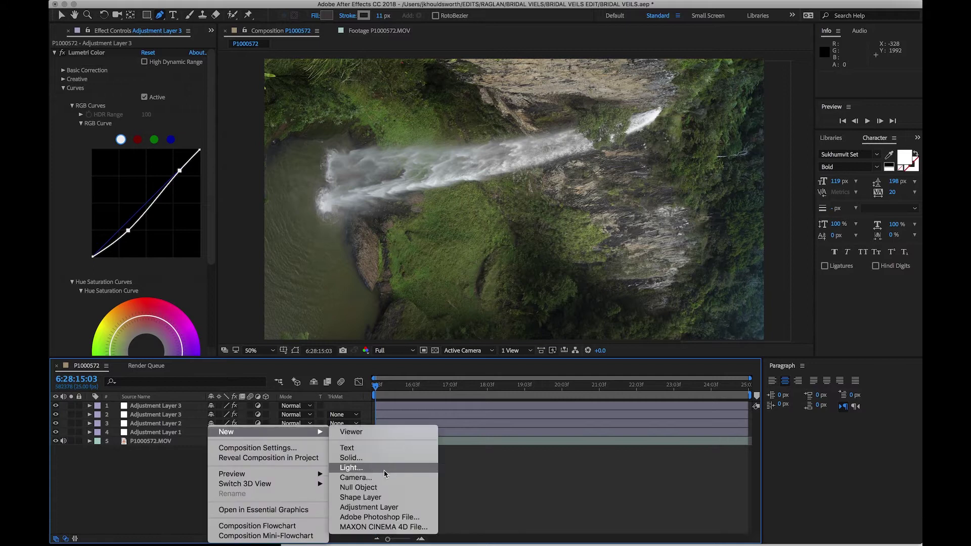
left_click(376, 511)
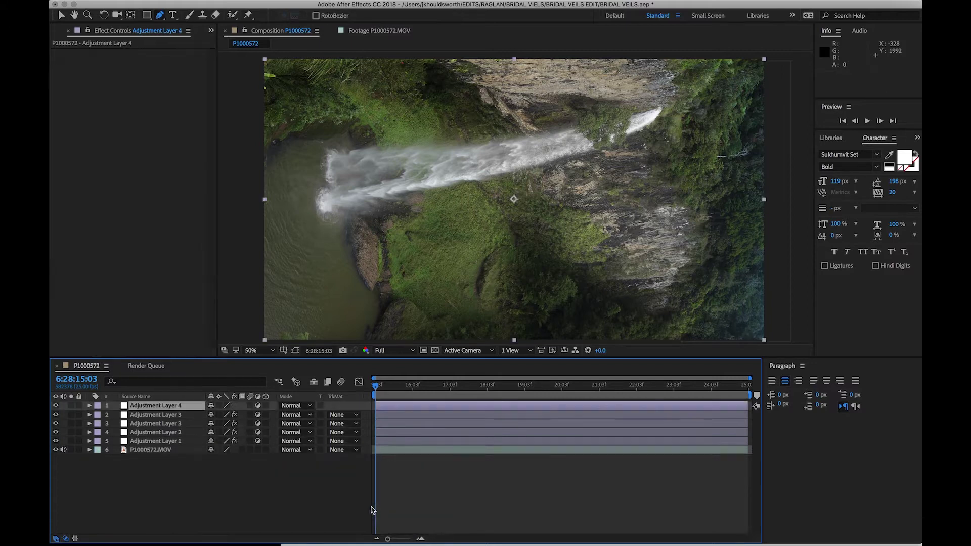
left_click(316, 140)
left_click(288, 140)
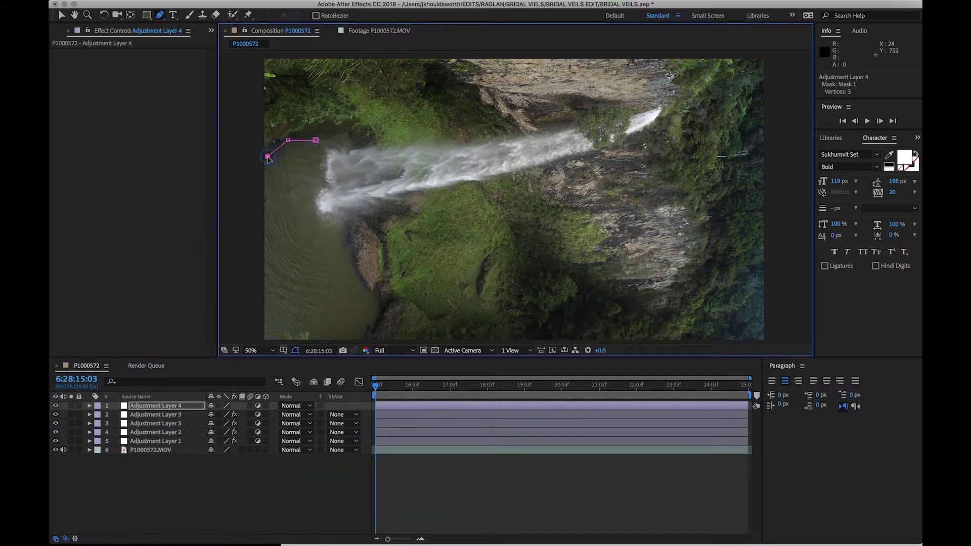
left_click(251, 185)
left_click(253, 342)
left_click(364, 341)
left_click(376, 319)
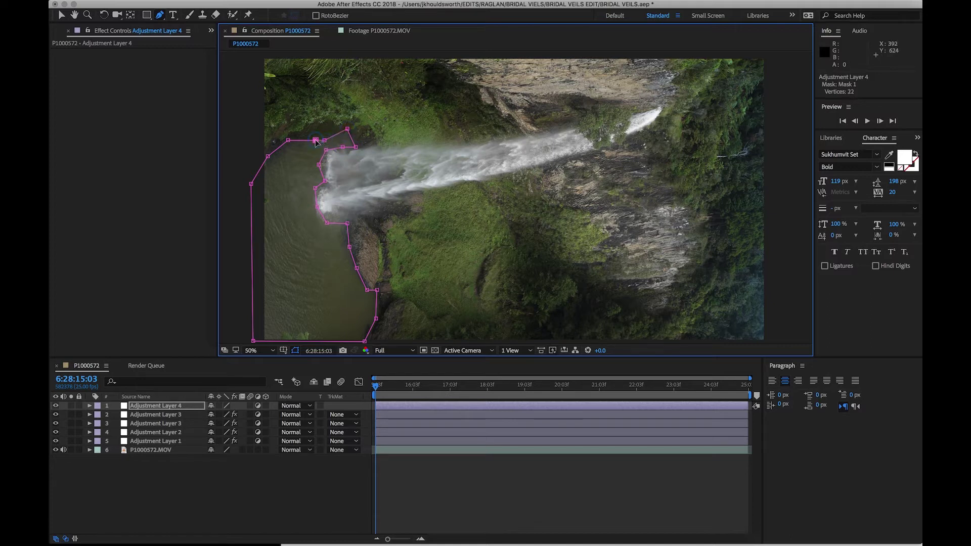
Feather Adjustment Layer 4's pool mask by 31 pixels and hide the mask outline.
left_click(90, 406)
left_click(98, 415)
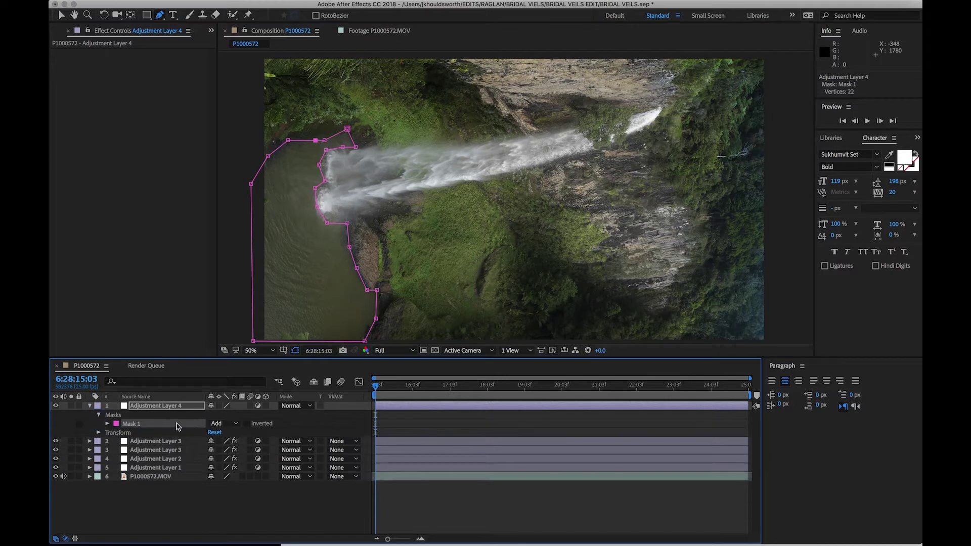
left_click(108, 424)
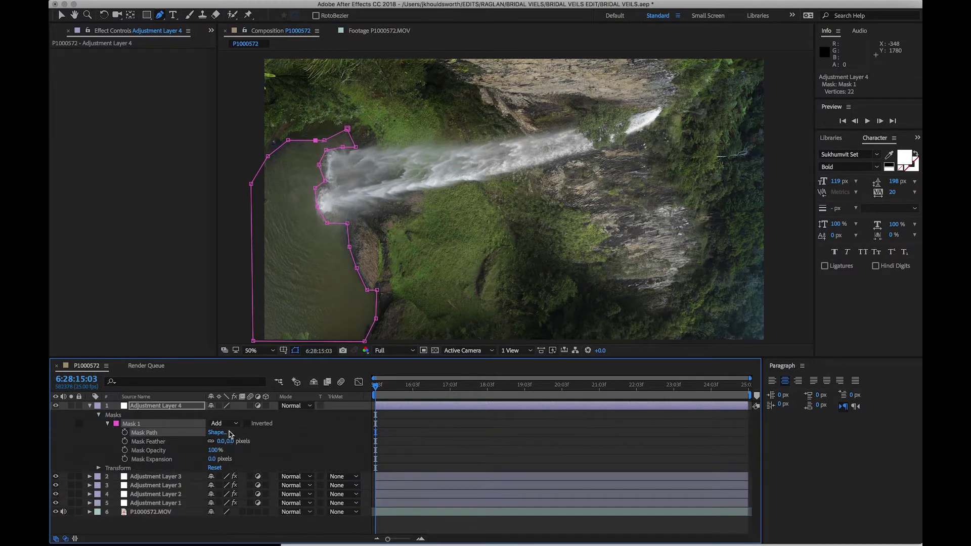
left_click_drag(219, 441, 234, 443)
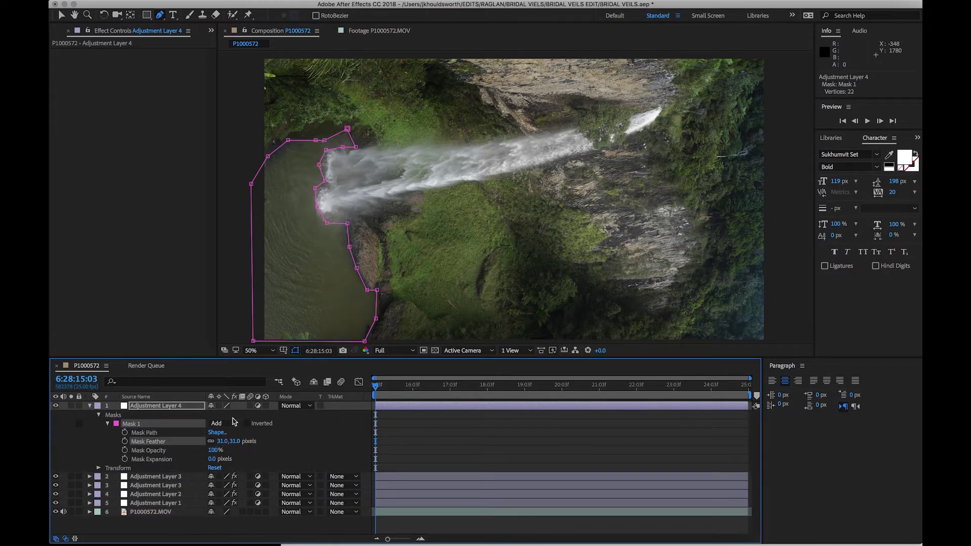
left_click(296, 350)
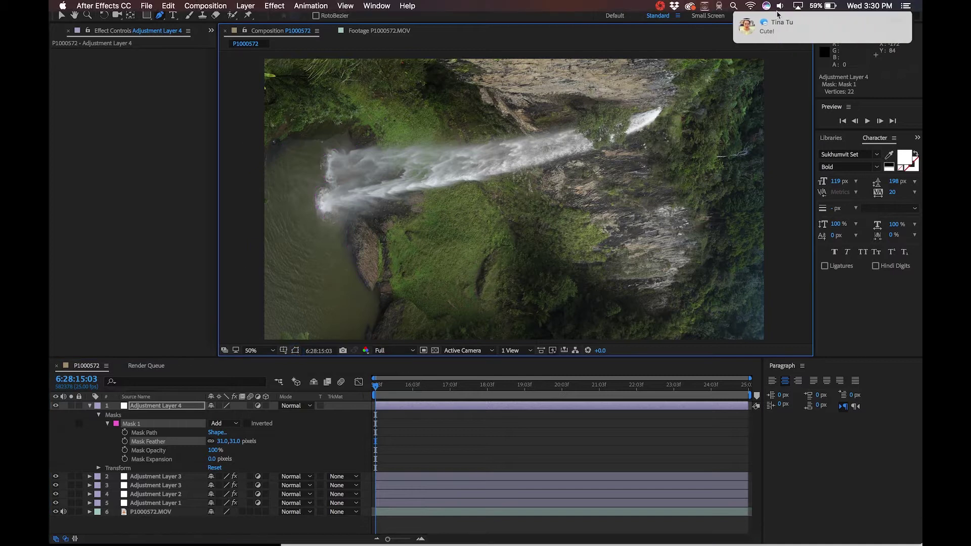
Apply Photo Filter to Adjustment Layer 4, choose Cyan and raise its density to 63%.
left_click(265, 7)
mouse_move(314, 103)
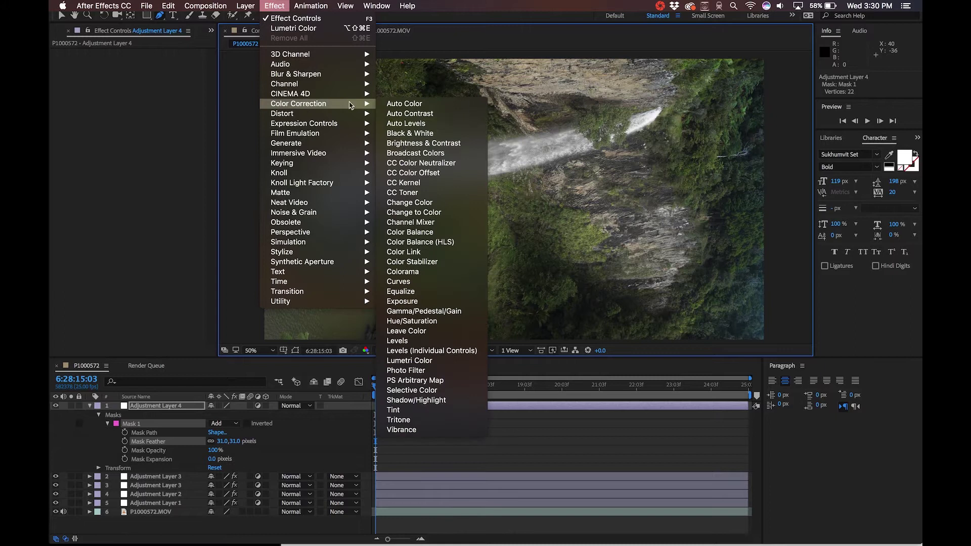
left_click(410, 370)
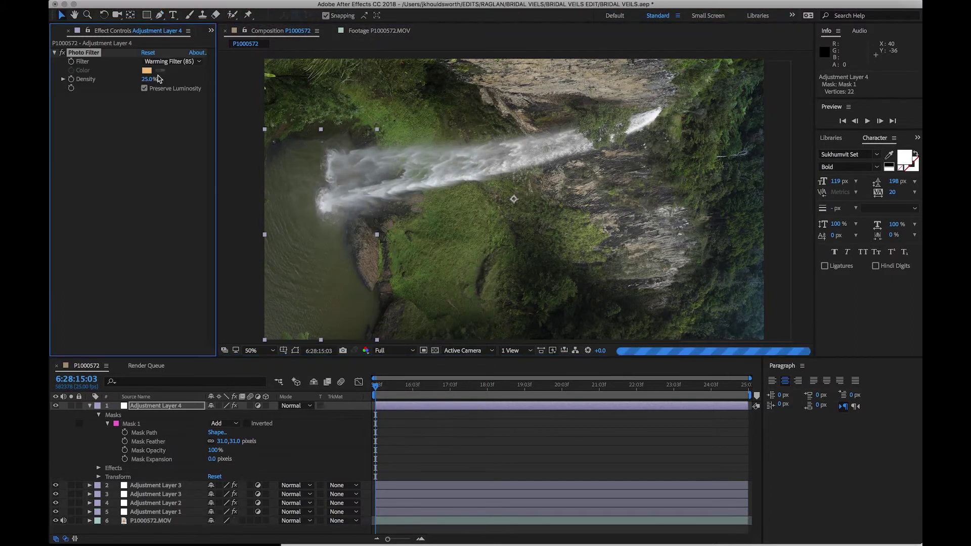
left_click(161, 65)
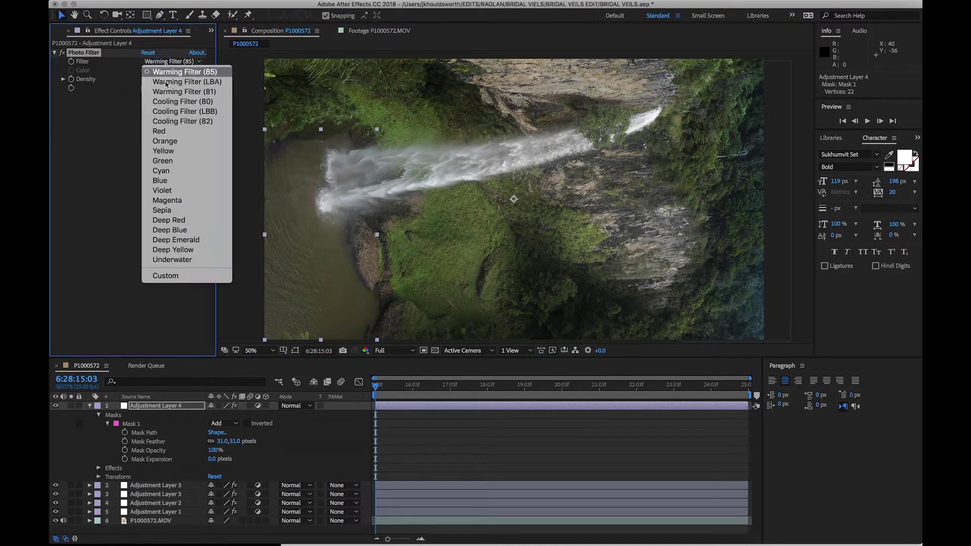
left_click(166, 172)
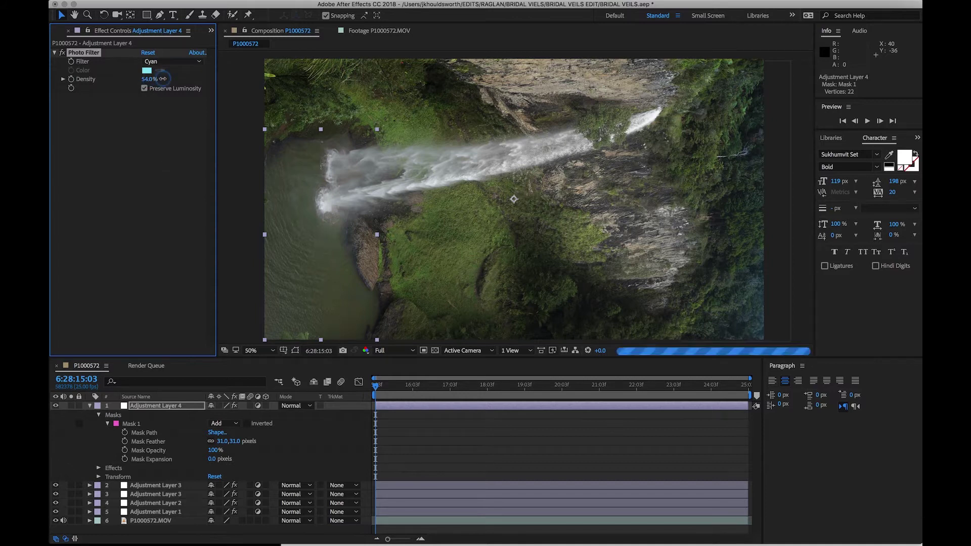
left_click_drag(147, 79, 171, 80)
Try the Blue filter colour, then switch the Photo Filter back to Cyan.
left_click(163, 62)
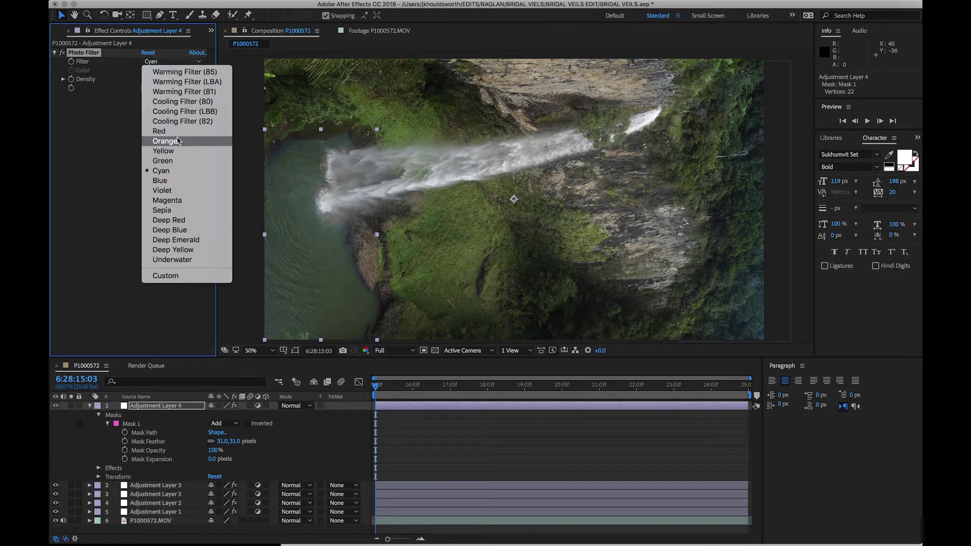
left_click(159, 180)
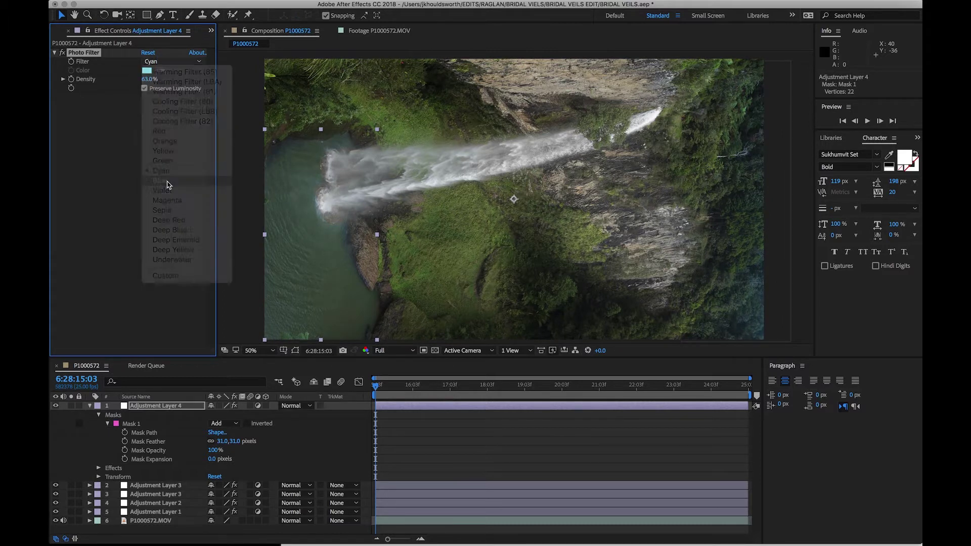
left_click(167, 62)
left_click(169, 172)
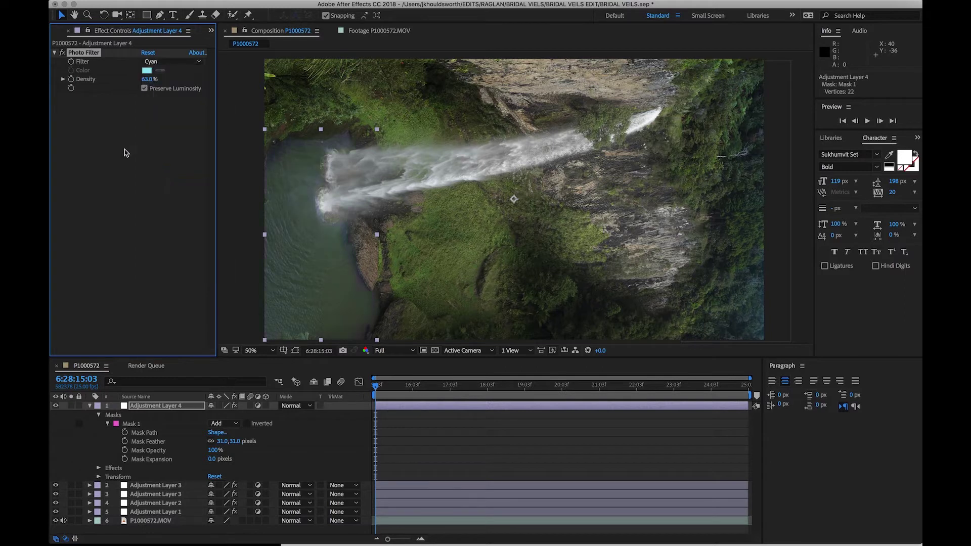
Add Lumetri Color with a pulled-down RGB curve point, and widen the mask feather to 54 px.
left_click(275, 5)
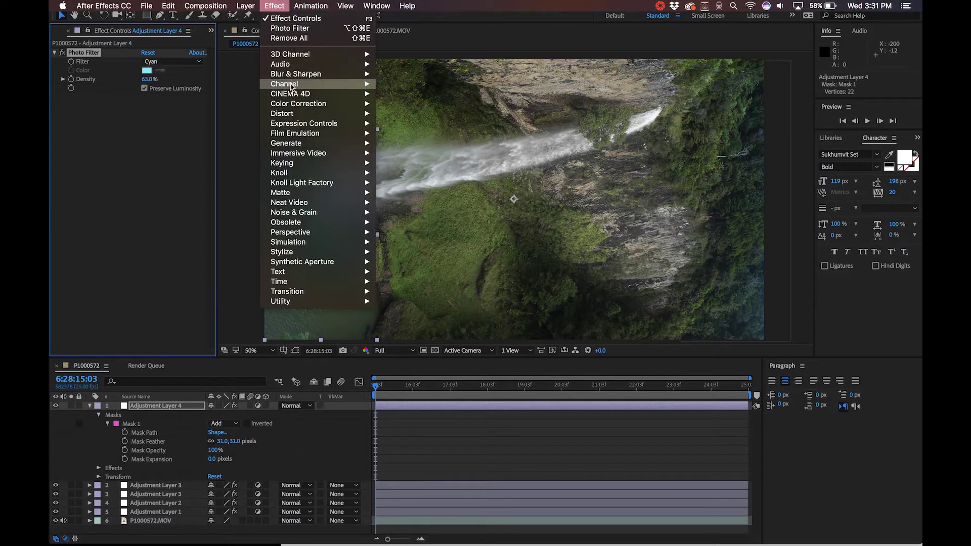
mouse_move(312, 112)
left_click(405, 359)
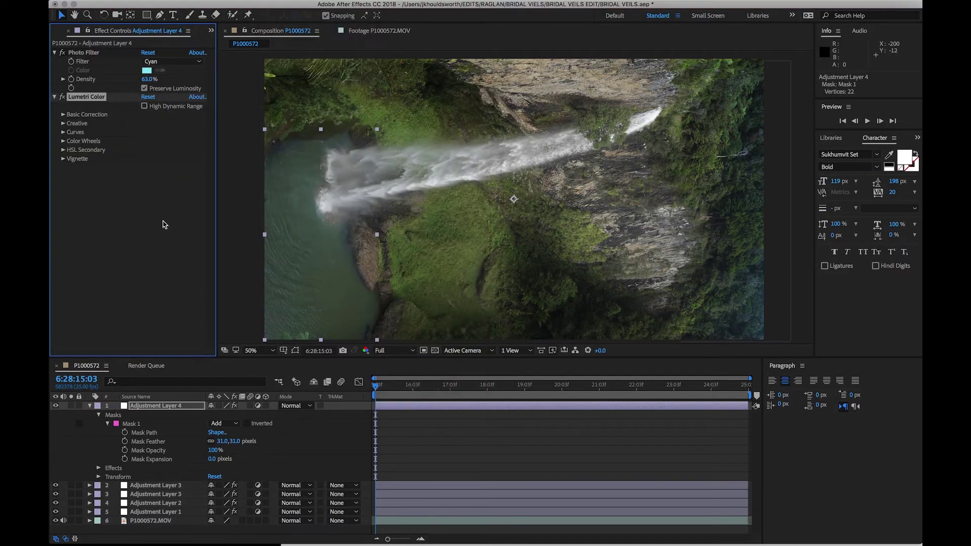
left_click(64, 114)
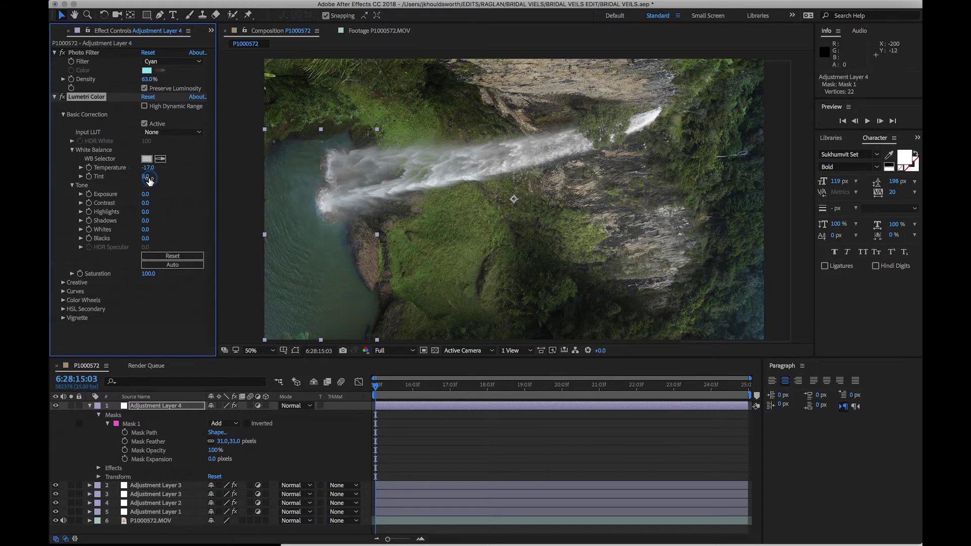
left_click(63, 292)
scroll(140, 198, "down", 5)
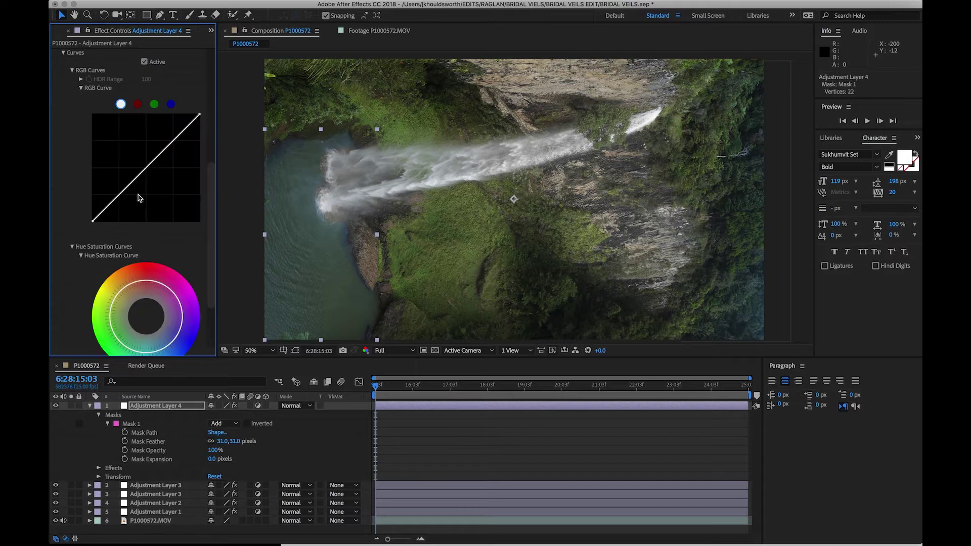
left_click(150, 165)
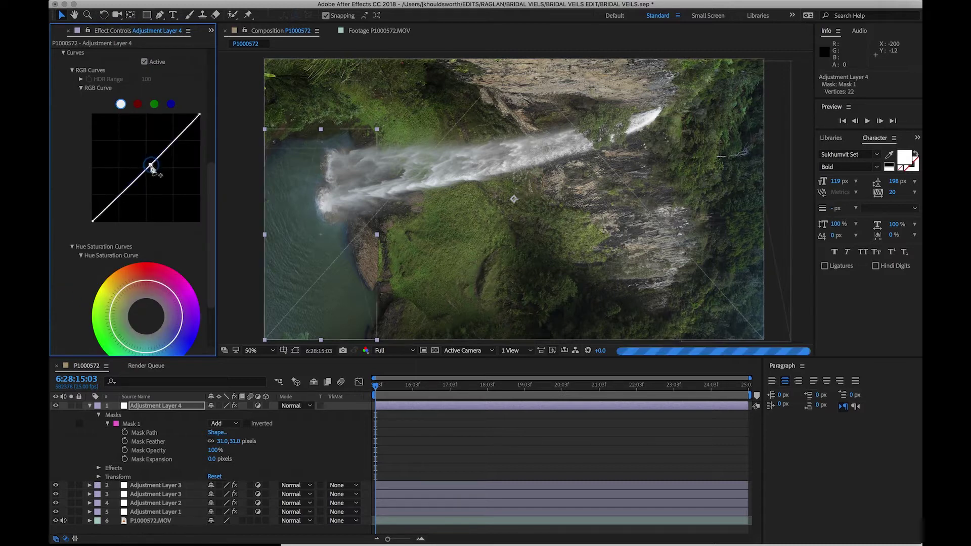
left_click_drag(151, 167, 151, 173)
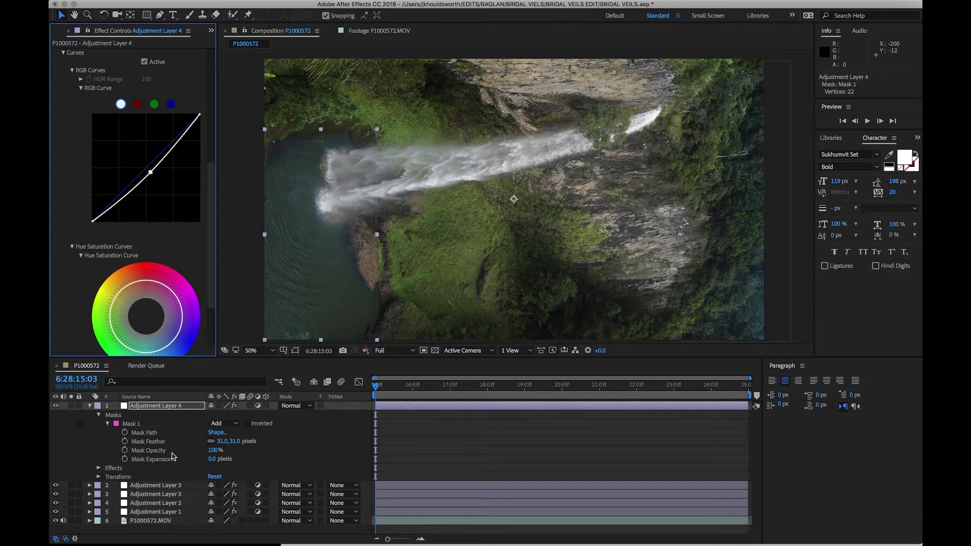
left_click_drag(227, 441, 232, 443)
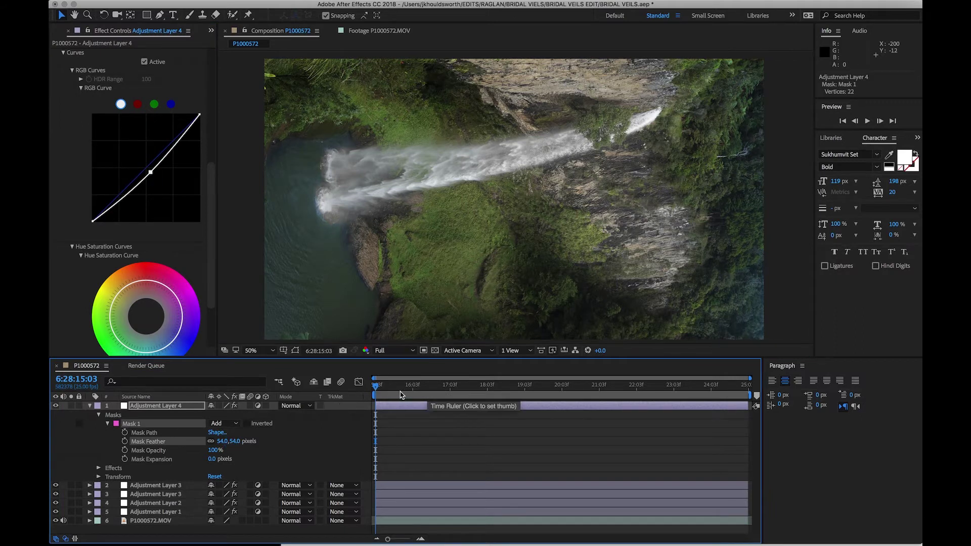
Adjust the pool mask's vertices by the waterfall base, adding one new vertex.
left_click(295, 351)
left_click(315, 212)
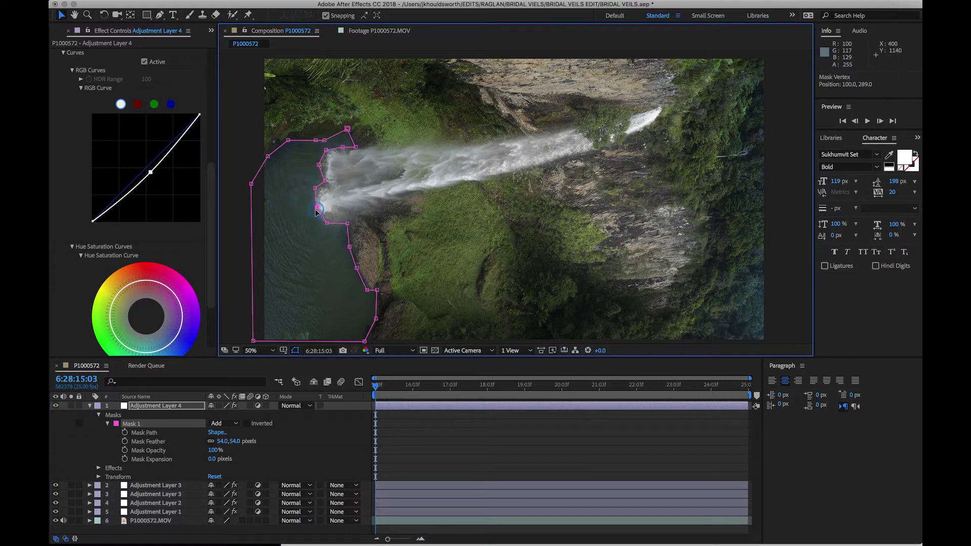
left_click(314, 188)
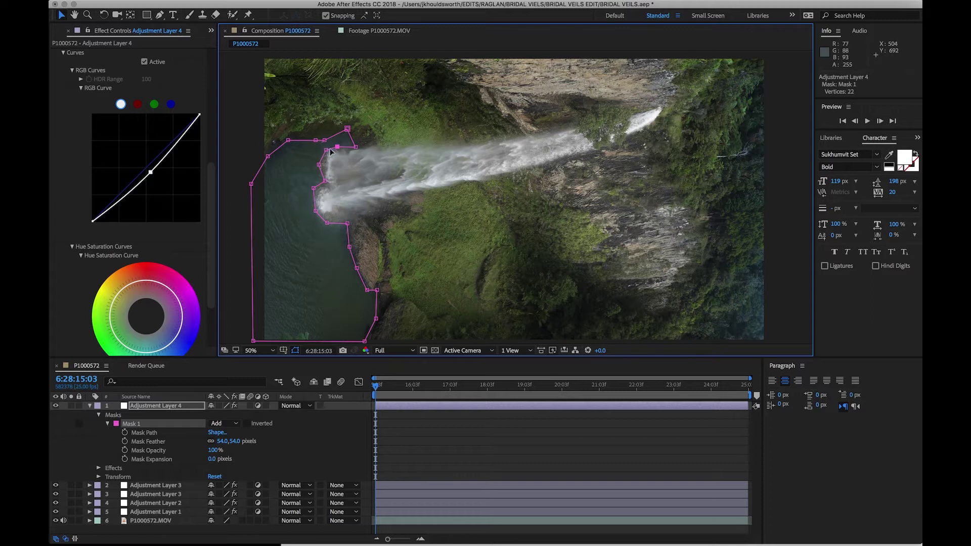
left_click(326, 152)
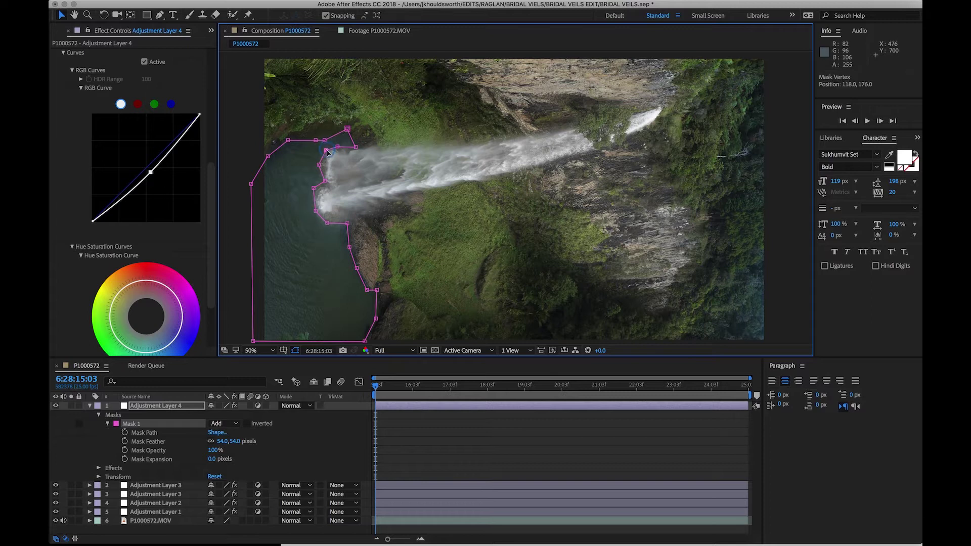
left_click(327, 224)
left_click(316, 212)
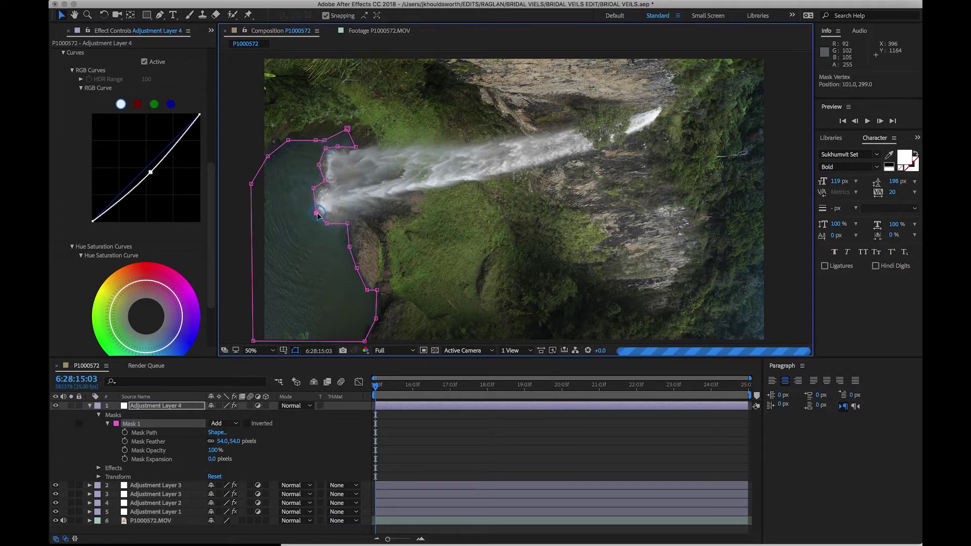
key("g")
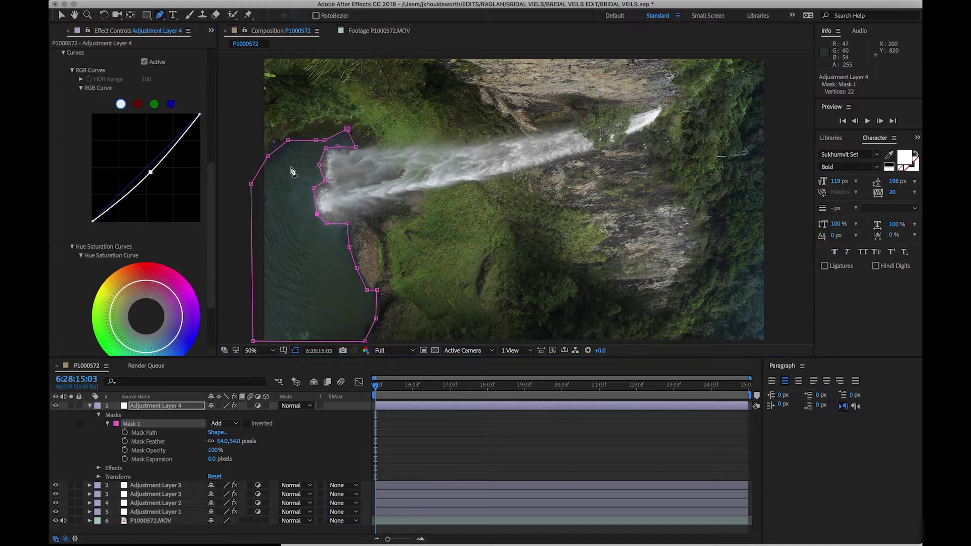
left_click(315, 203)
key("super+t")
key("v")
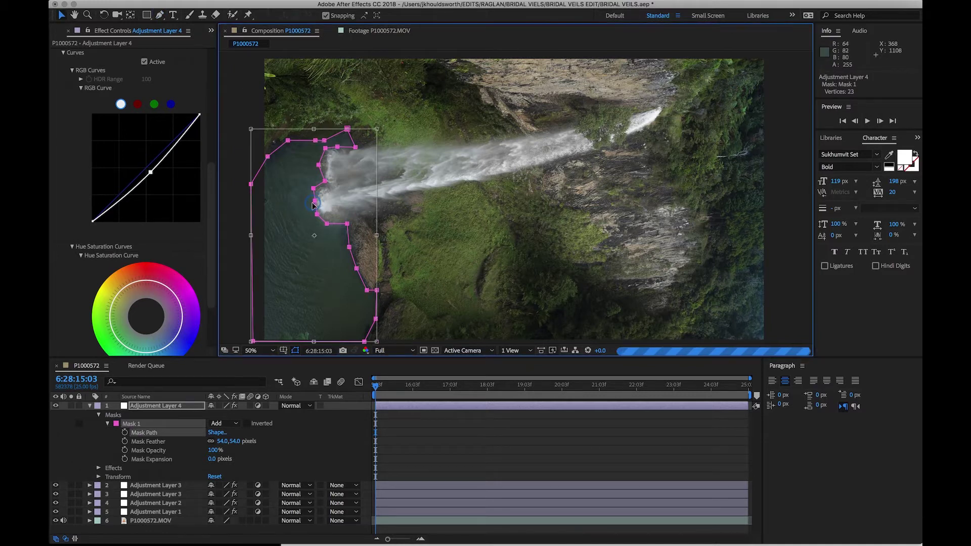
left_click(160, 14)
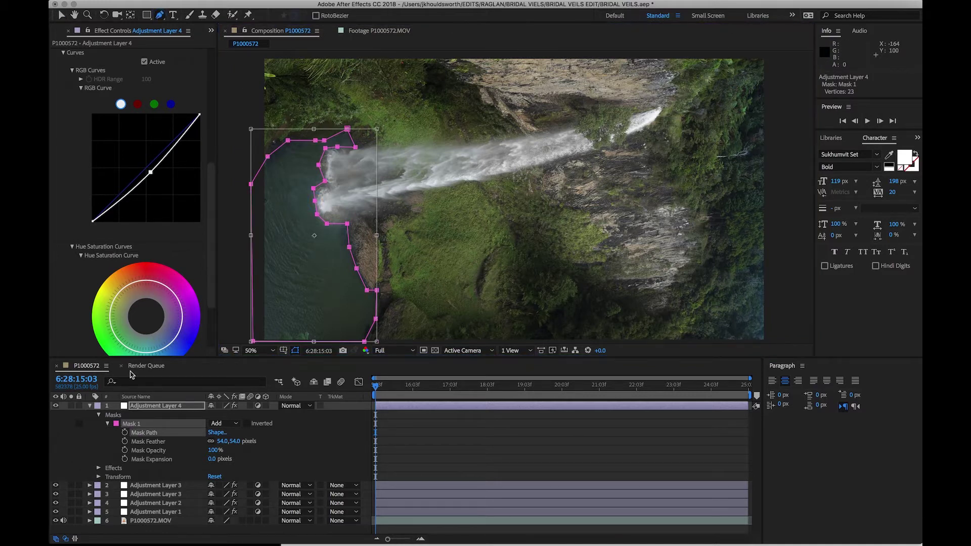
left_click(312, 203)
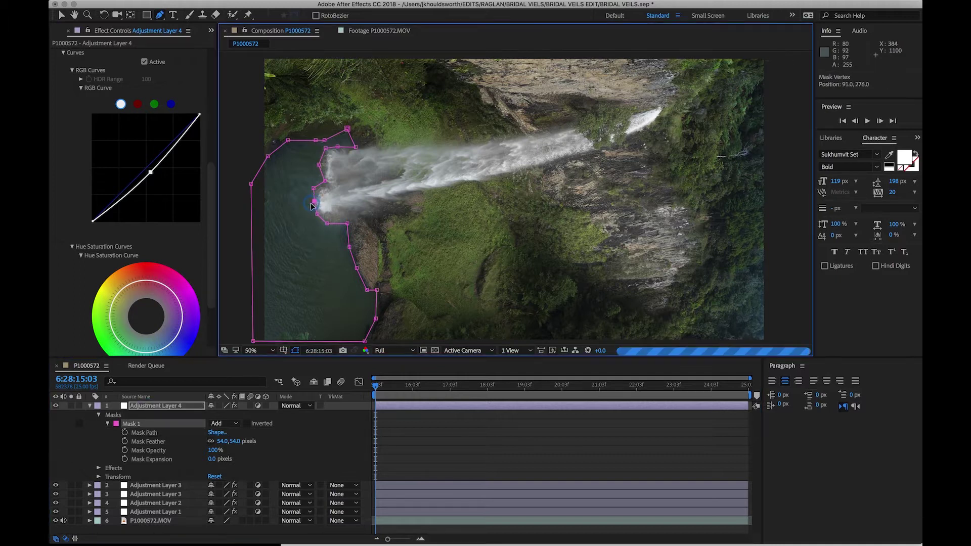
left_click(295, 350)
Raise the Lumetri saturation to 116 and collapse the layer's properties.
scroll(125, 116, "up", 10)
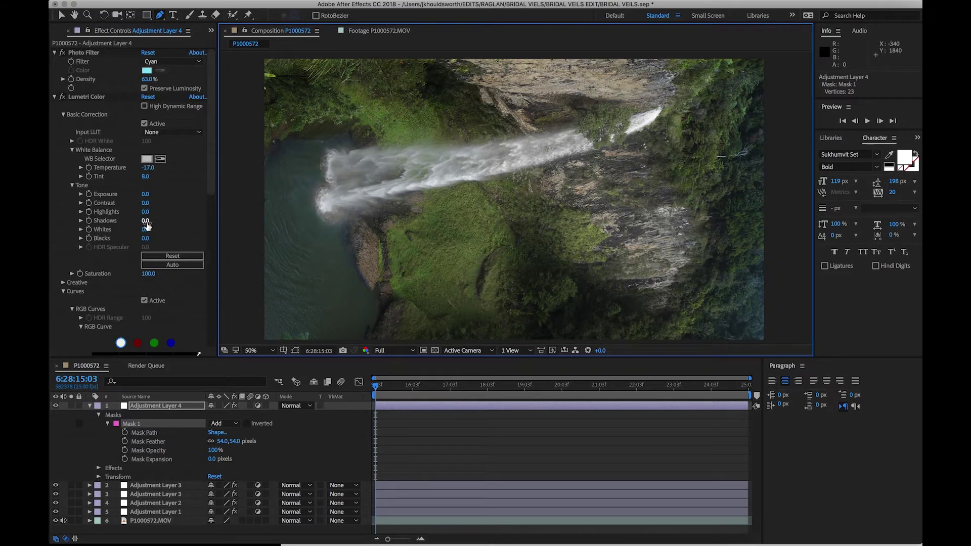
left_click(155, 275)
left_click_drag(158, 274, 155, 274)
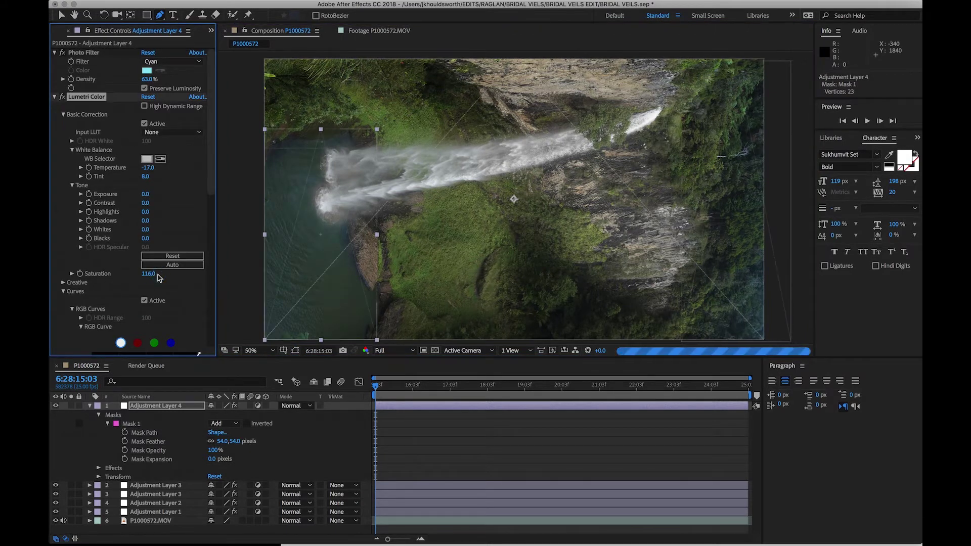
left_click(90, 406)
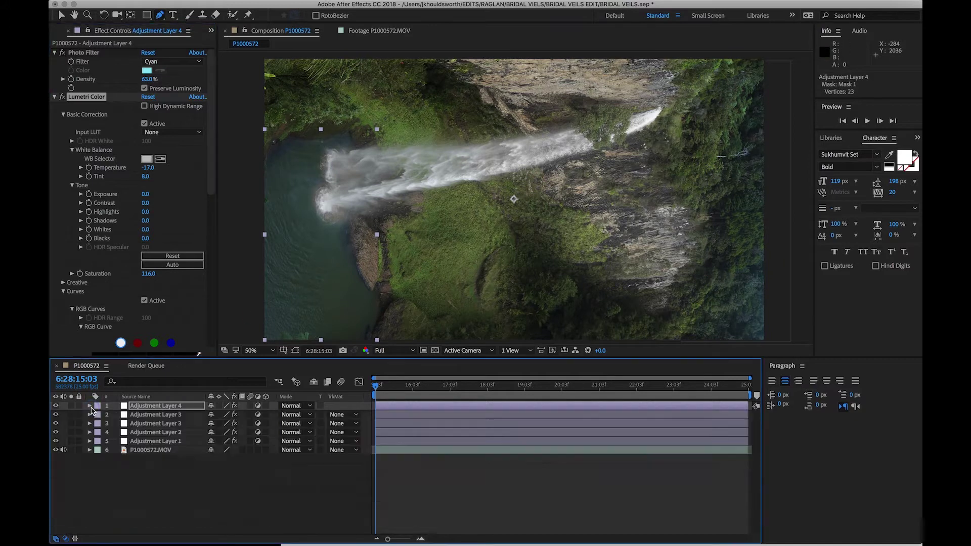
Add a new adjustment layer and trace a Pen mask around the waterfall's white stream.
left_click(216, 482)
right_click(217, 482)
mouse_move(263, 434)
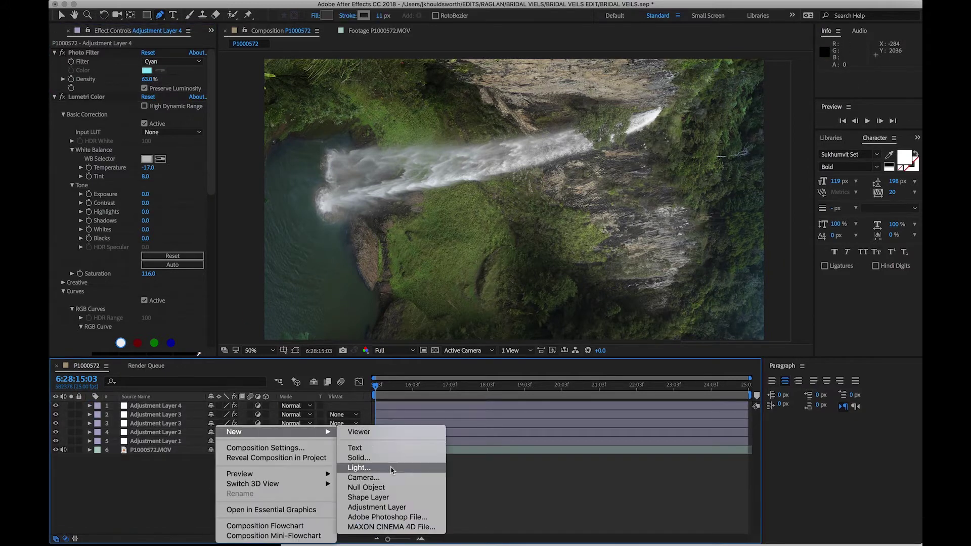
left_click(370, 511)
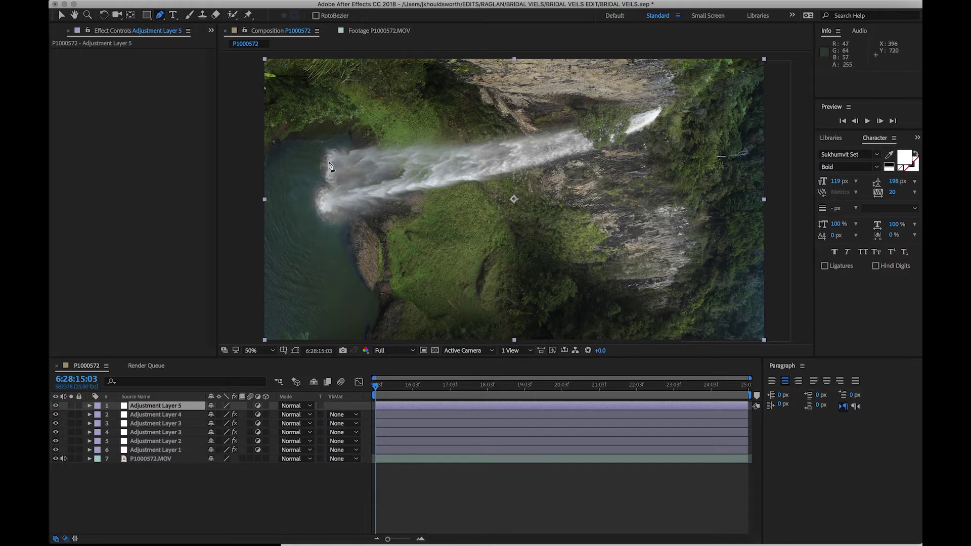
left_click(351, 153)
left_click(329, 167)
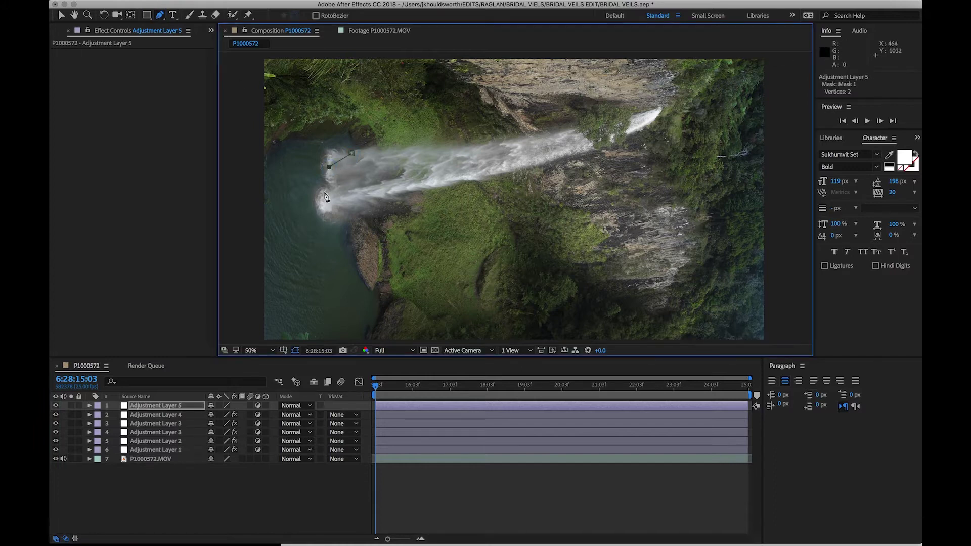
left_click(323, 185)
left_click(521, 168)
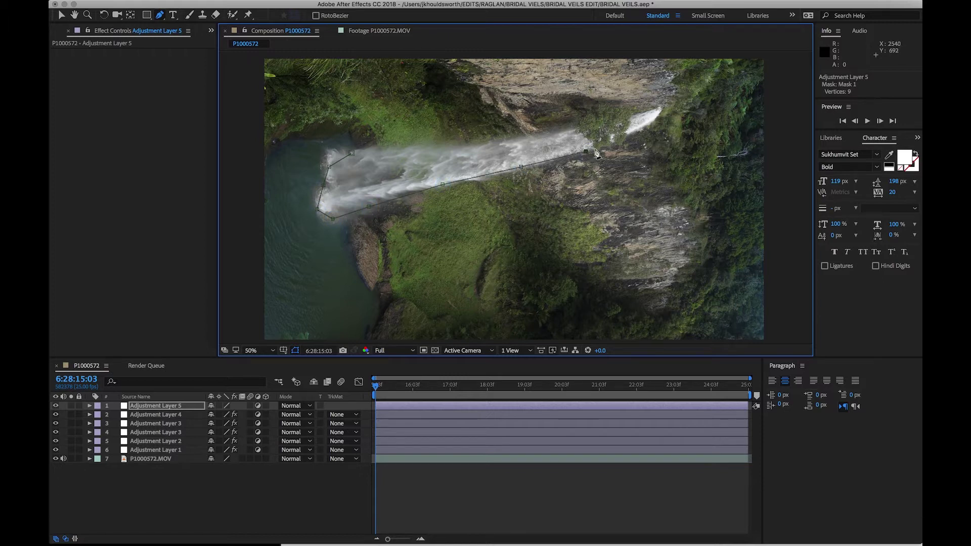
left_click(634, 132)
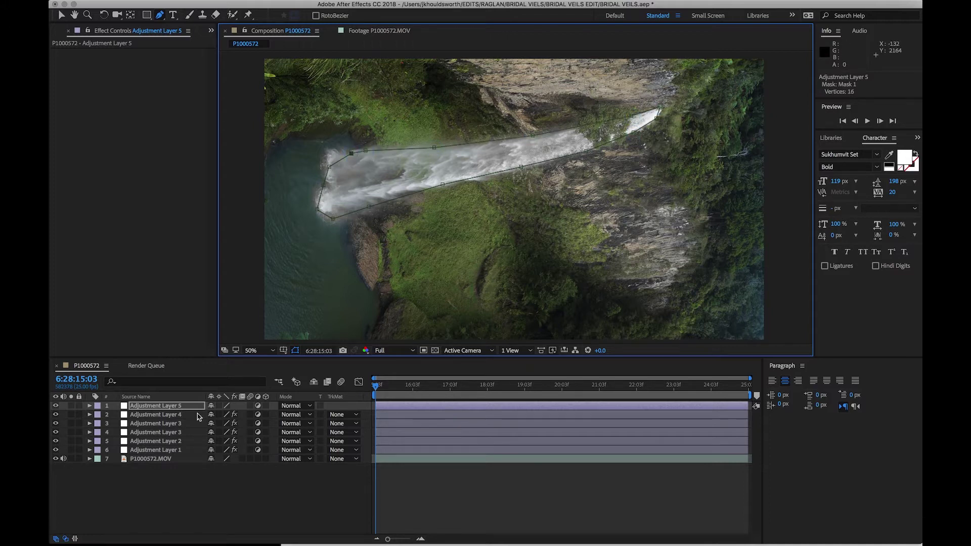
Feather Adjustment Layer 5's waterfall mask to 56 pixels.
left_click(89, 406)
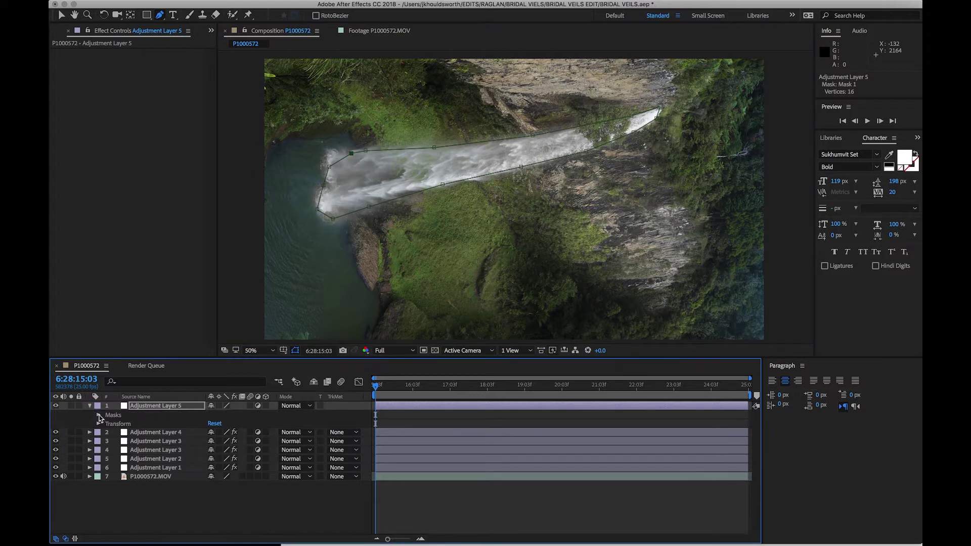
left_click(99, 415)
left_click(107, 424)
left_click_drag(225, 441, 248, 444)
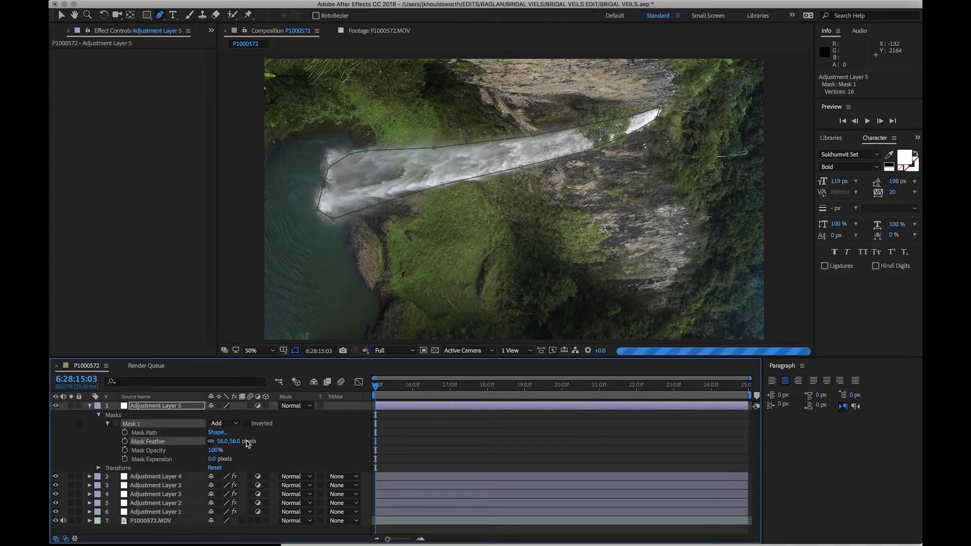
Apply Lumetri Color to Adjustment Layer 5 with an RGB S-curve brightening the waterfall.
left_click(295, 351)
left_click(275, 6)
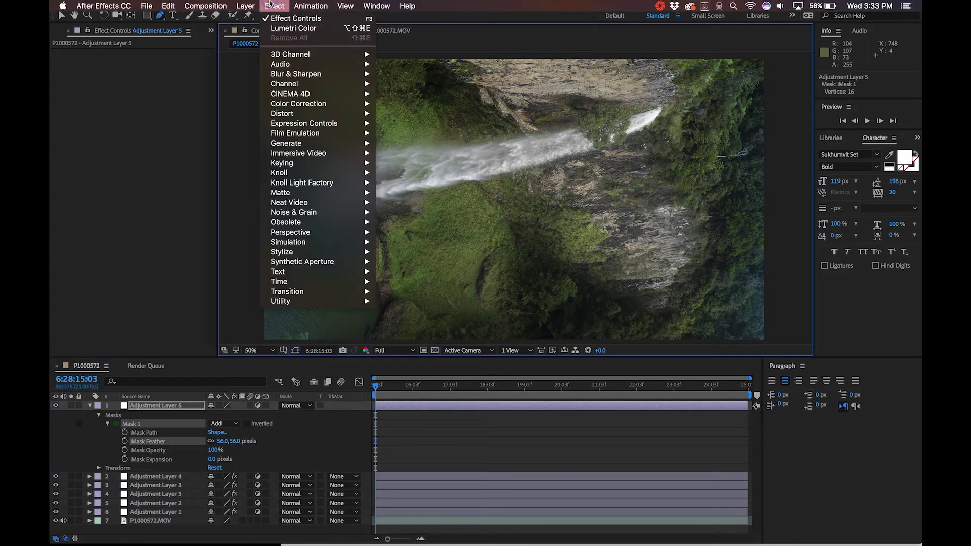
left_click(285, 30)
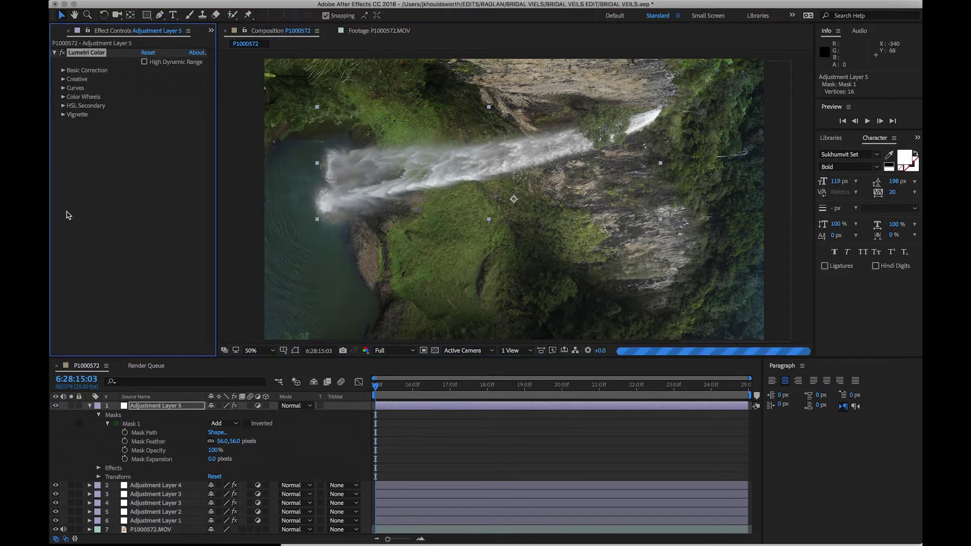
left_click(63, 88)
left_click(135, 180)
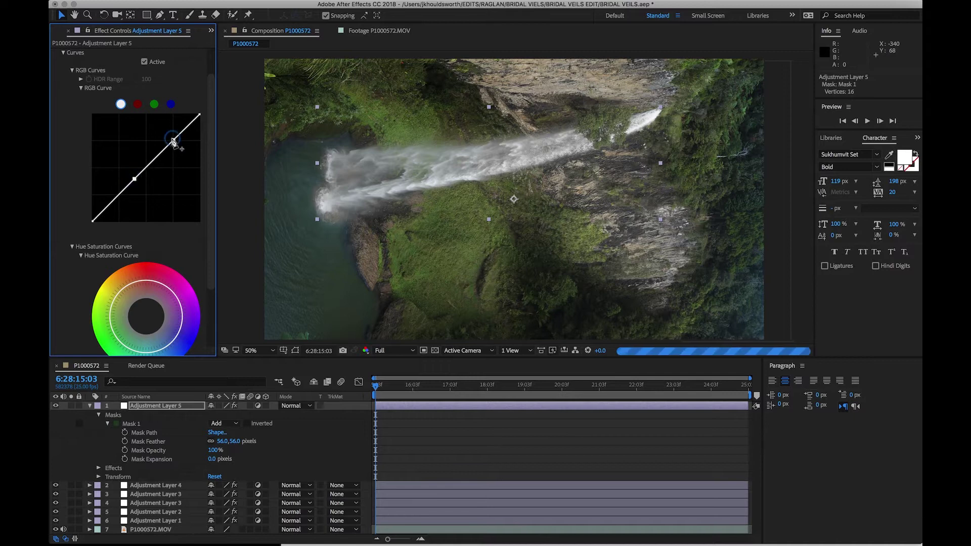
left_click(173, 135)
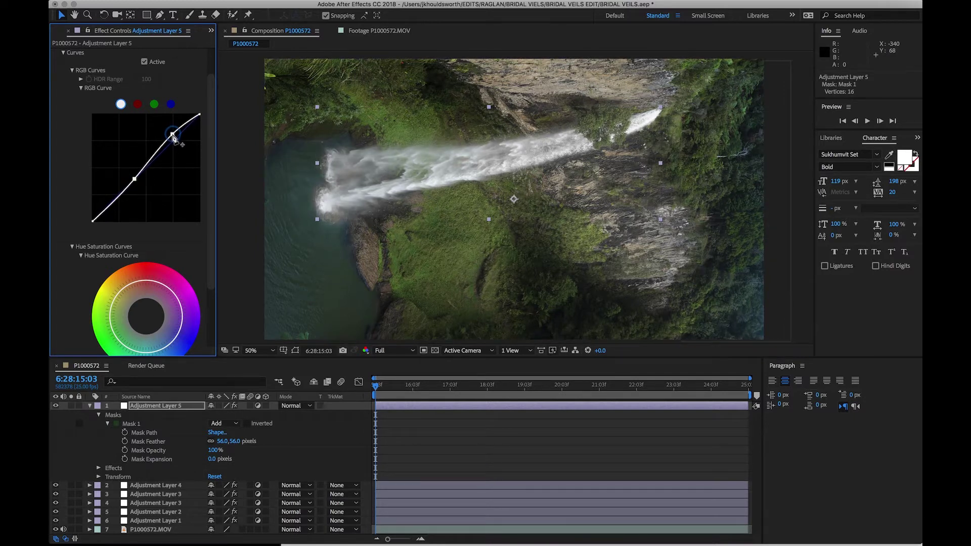
left_click_drag(134, 183, 130, 185)
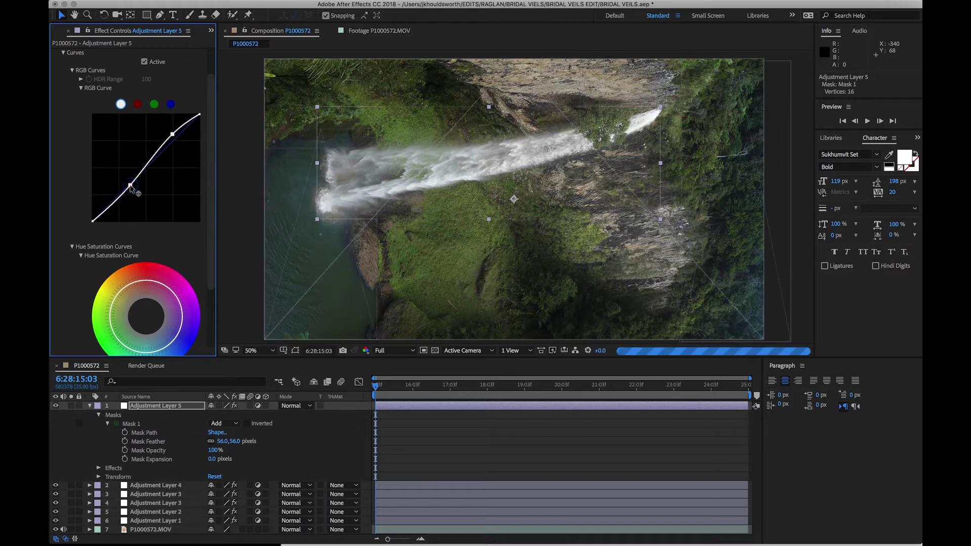
left_click(56, 406)
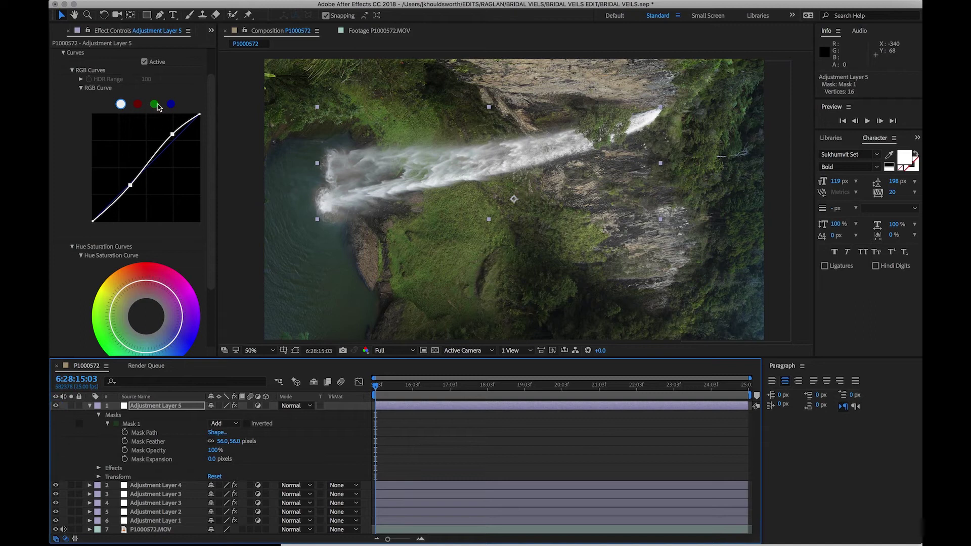
Set the Lumetri Temperature to -7.0, then toggle the layer off and on to compare.
scroll(88, 89, "up", 3)
left_click(64, 71)
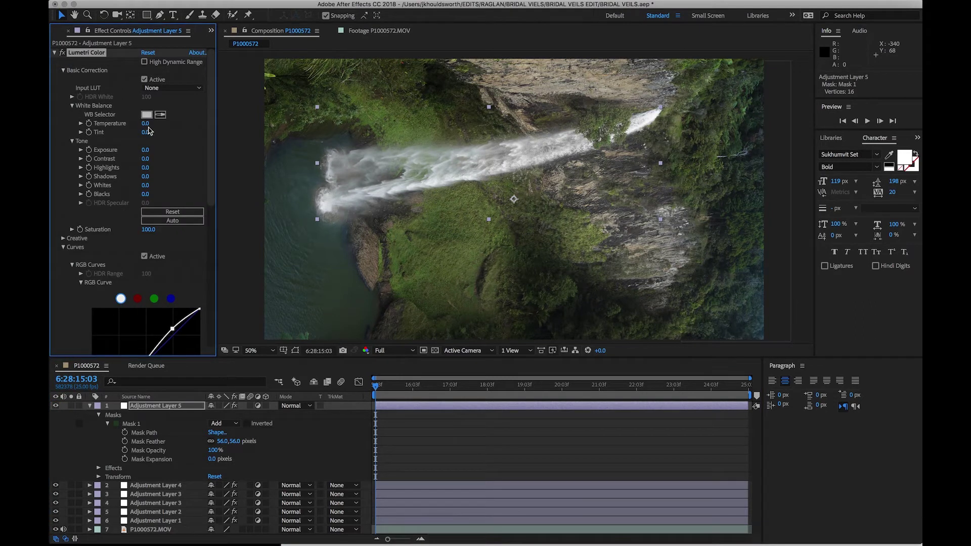
left_click_drag(144, 124, 136, 124)
left_click(89, 407)
left_click(56, 406)
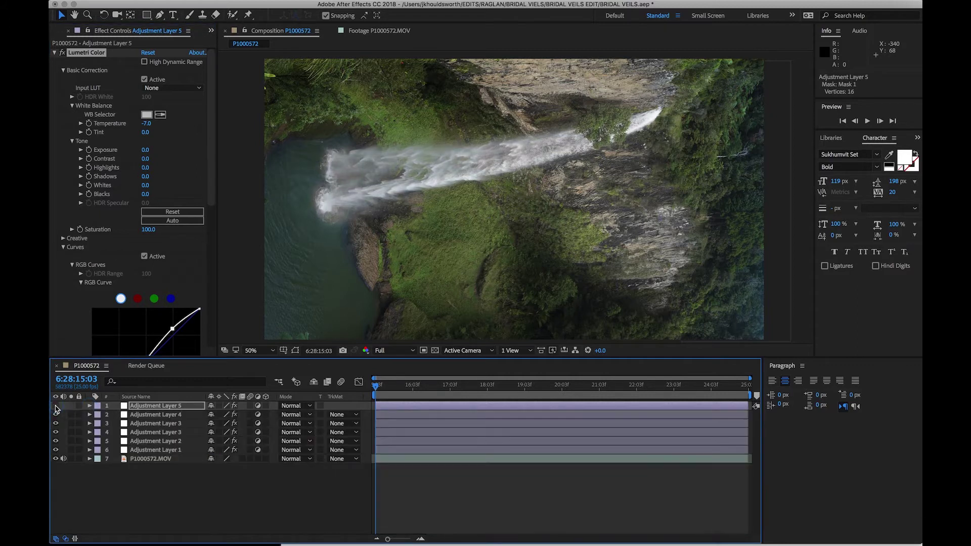
left_click(56, 407)
left_click(56, 406)
left_click(56, 406)
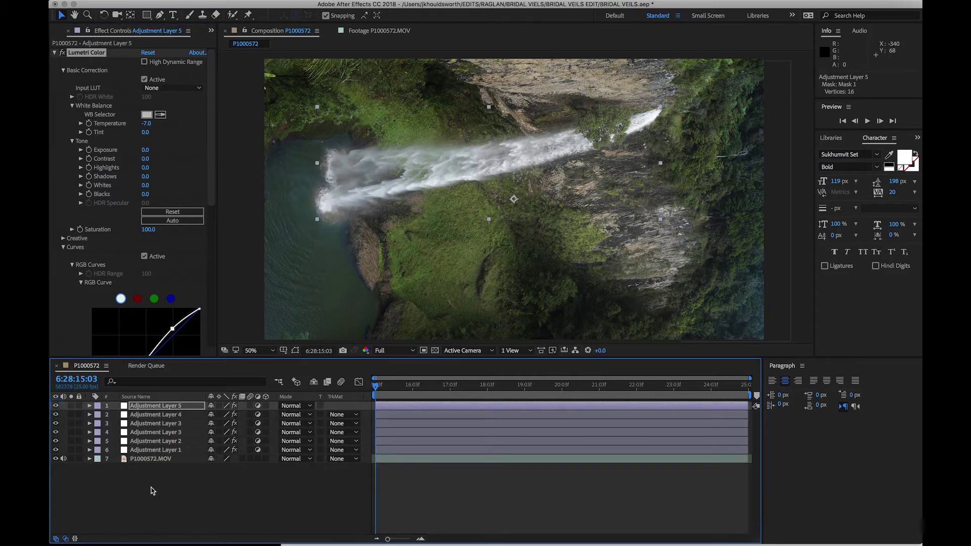
Add Adjustment Layer 6 with Lumetri Color and compare the image with it off and on.
right_click(173, 468)
mouse_move(245, 431)
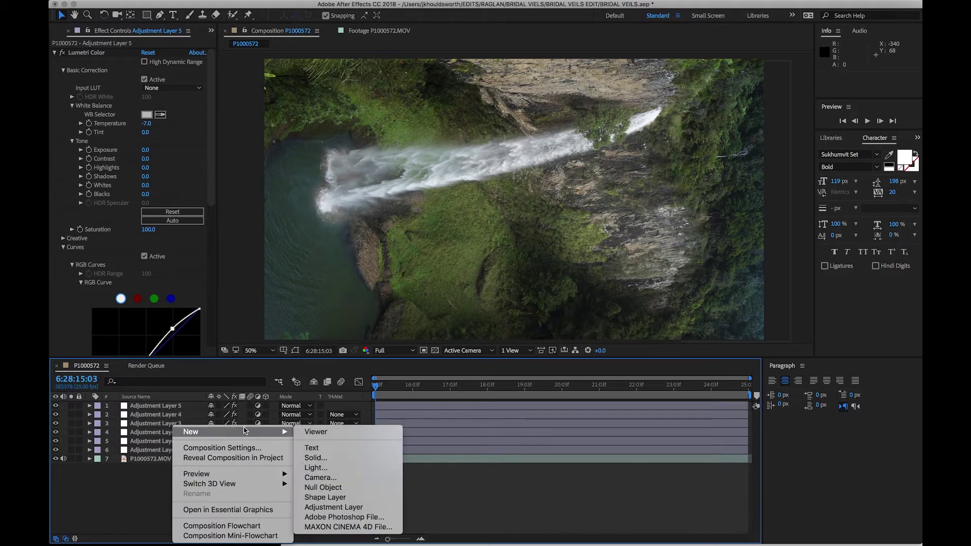
left_click(334, 508)
left_click(274, 6)
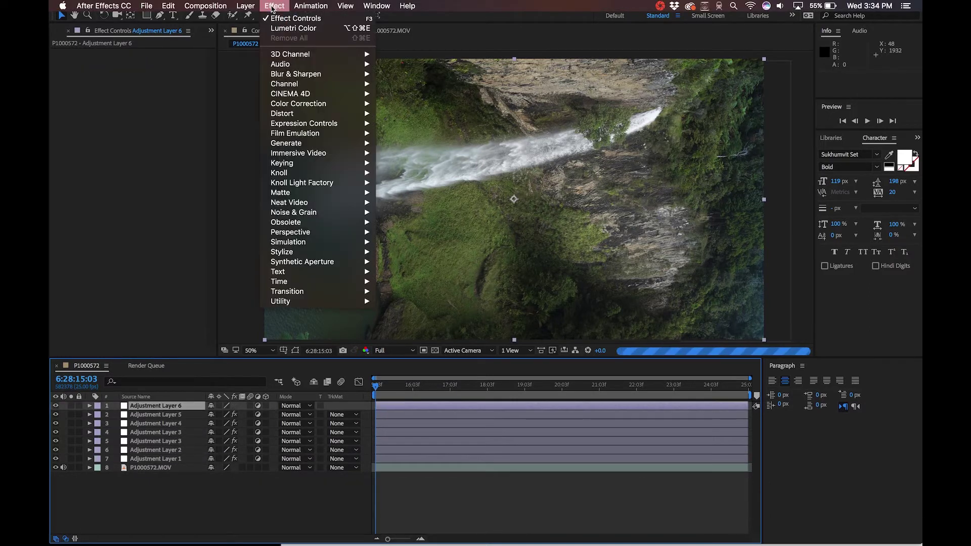
left_click(294, 28)
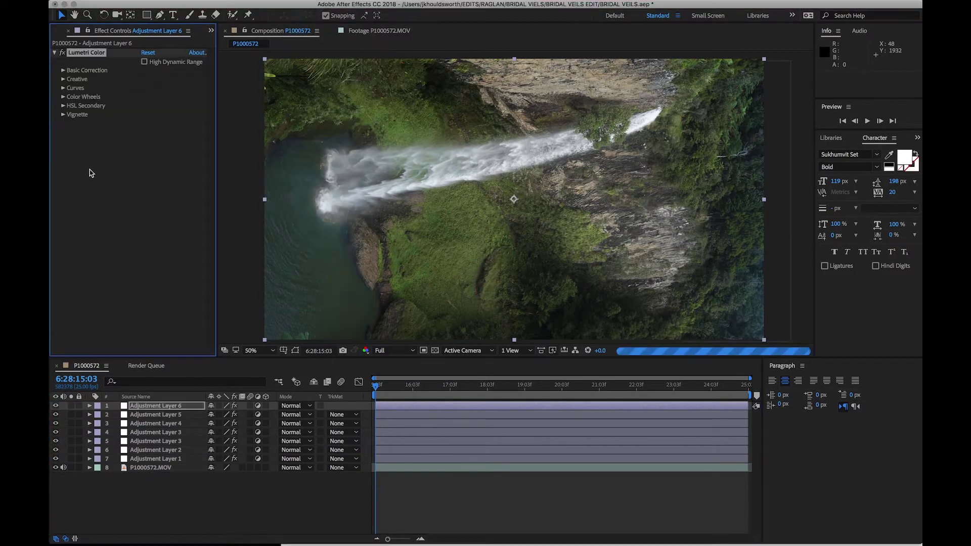
left_click(64, 79)
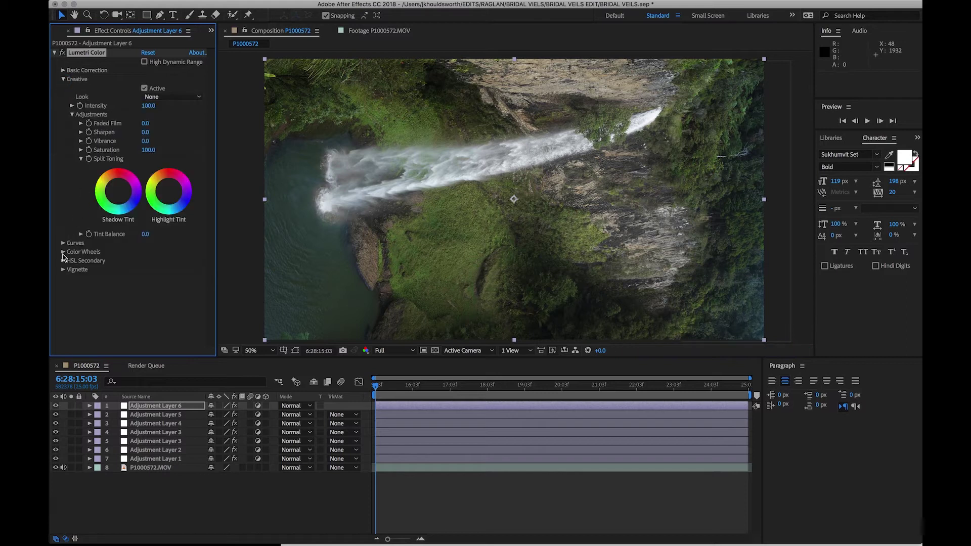
left_click(167, 97)
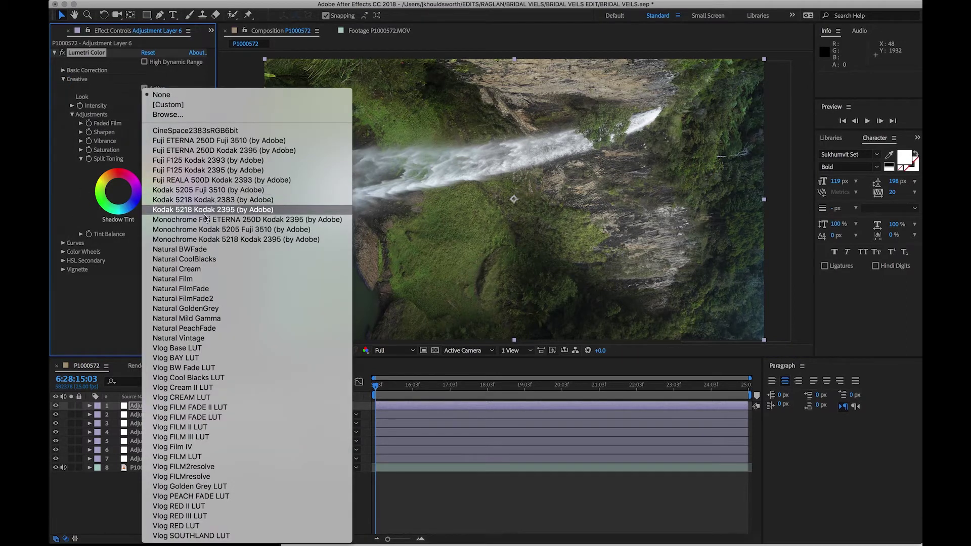
left_click(192, 314)
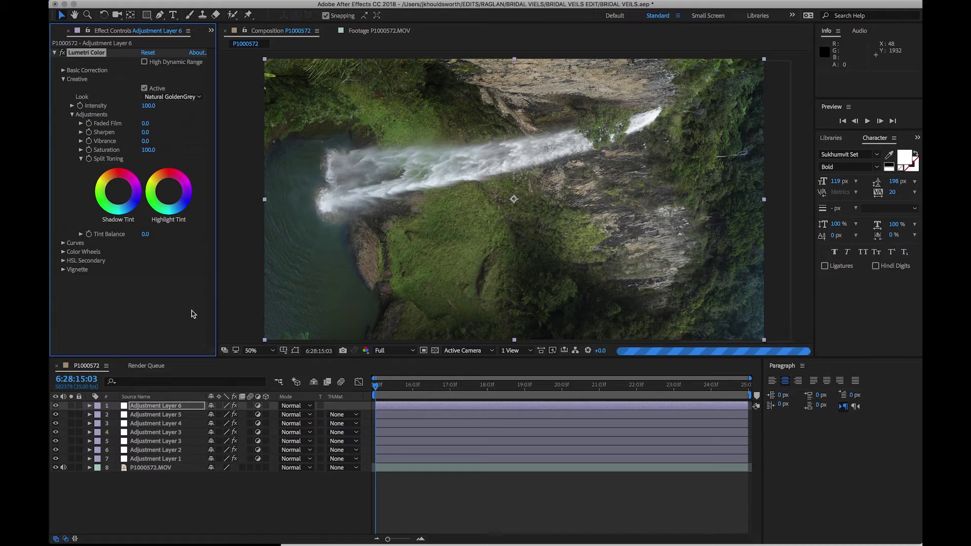
left_click(56, 406)
left_click(57, 407)
left_click(56, 406)
left_click(56, 406)
left_click(57, 406)
left_click(56, 406)
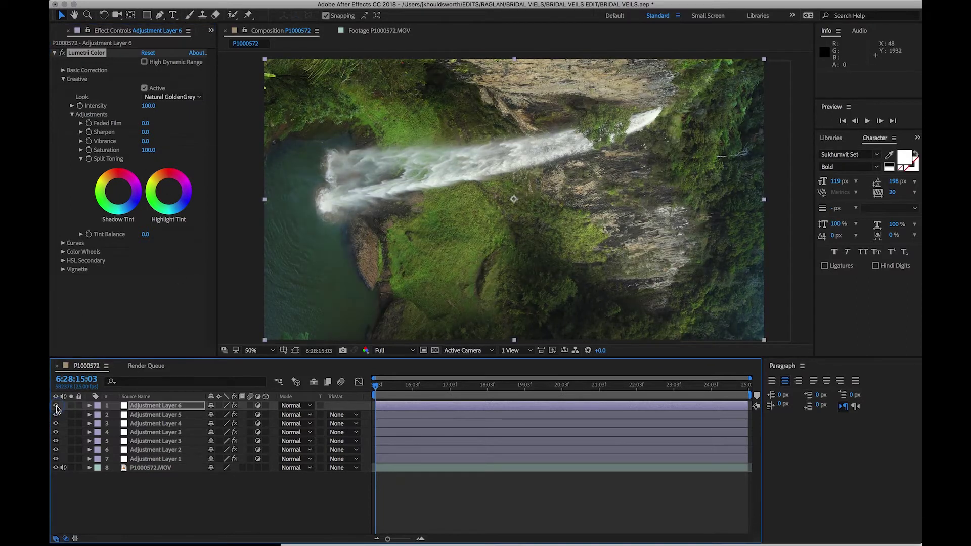
Try the Kodak 5218 Kodak 2395 and Natural Film looks, settling on Natural FilmFade2 at intensity 59.
left_click(152, 98)
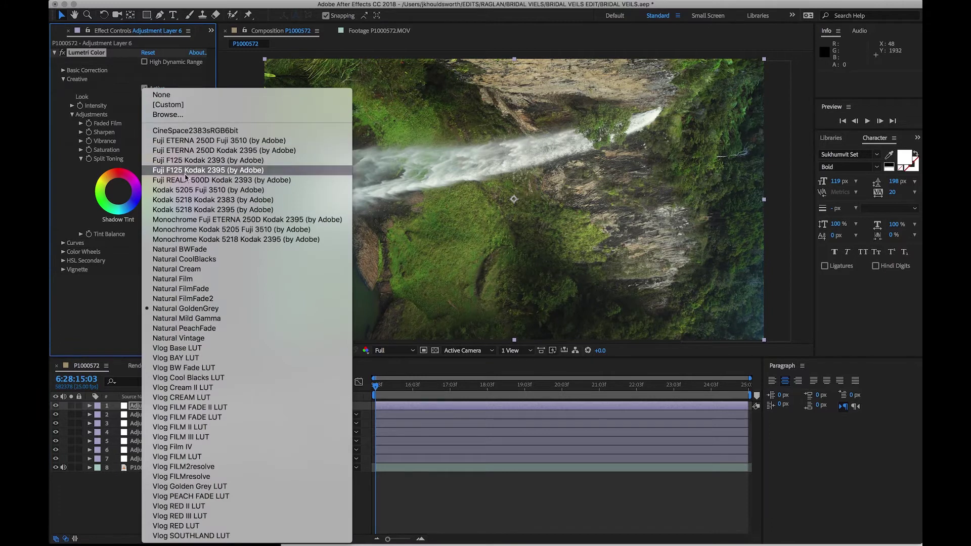
left_click(184, 209)
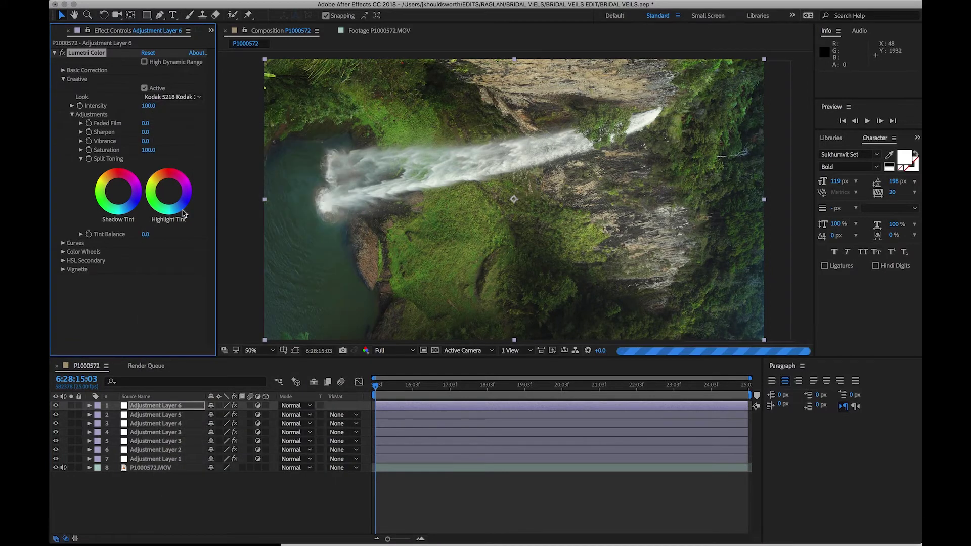
left_click(178, 99)
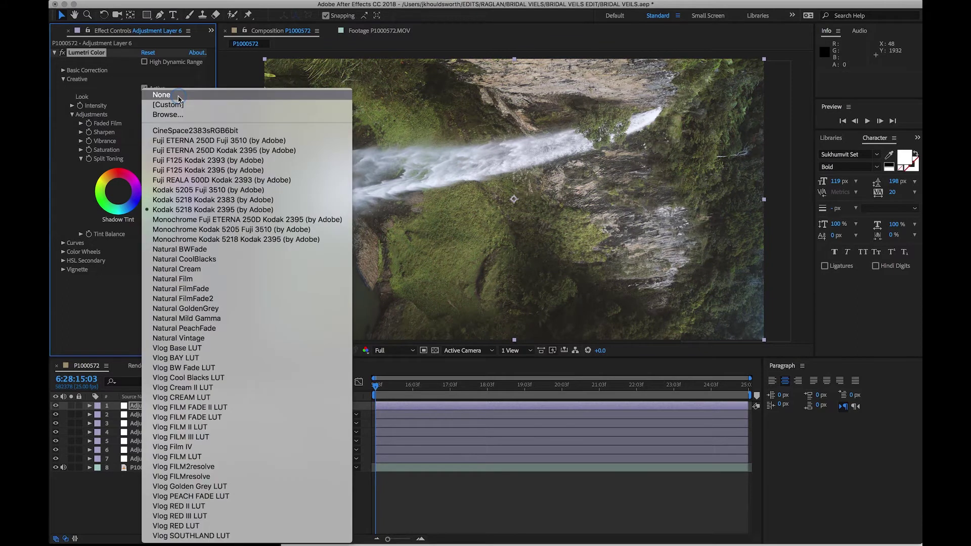
left_click(189, 279)
left_click(176, 98)
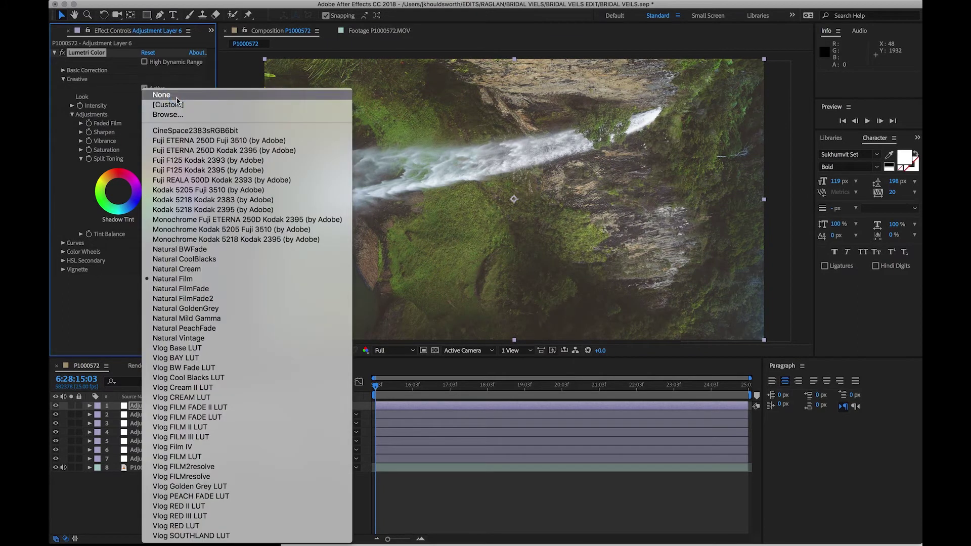
left_click(186, 299)
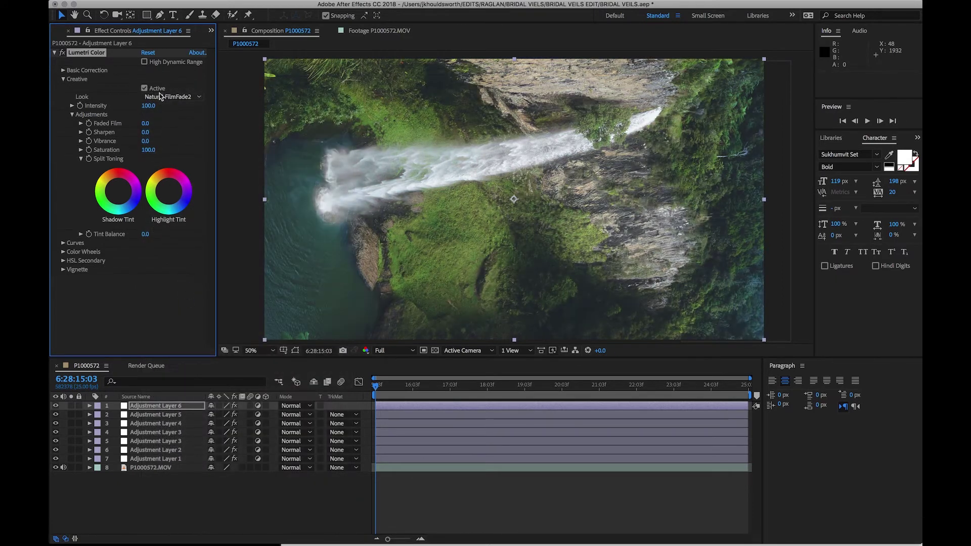
left_click_drag(150, 107, 133, 108)
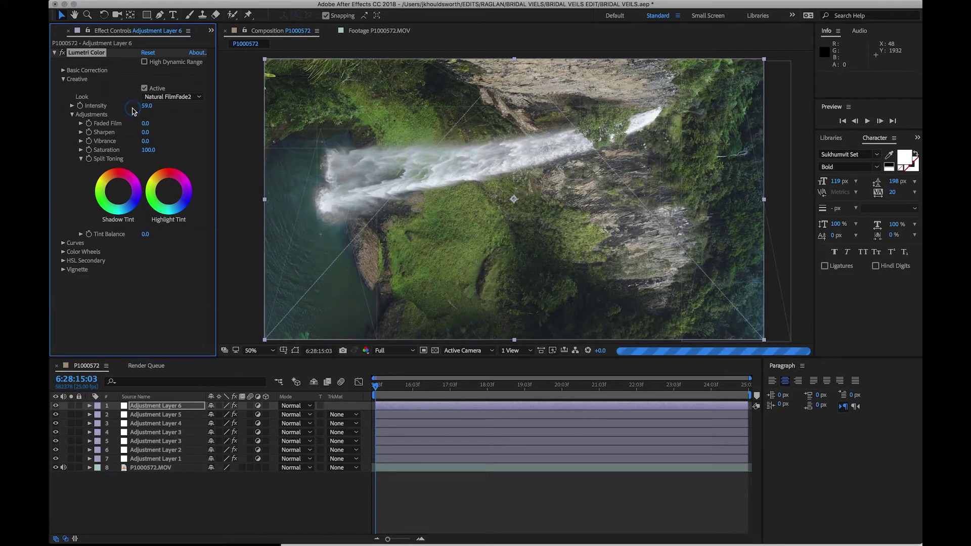
Toggle Adjustment Layer 6 on and off to compare the look, leaving it on.
left_click(56, 405)
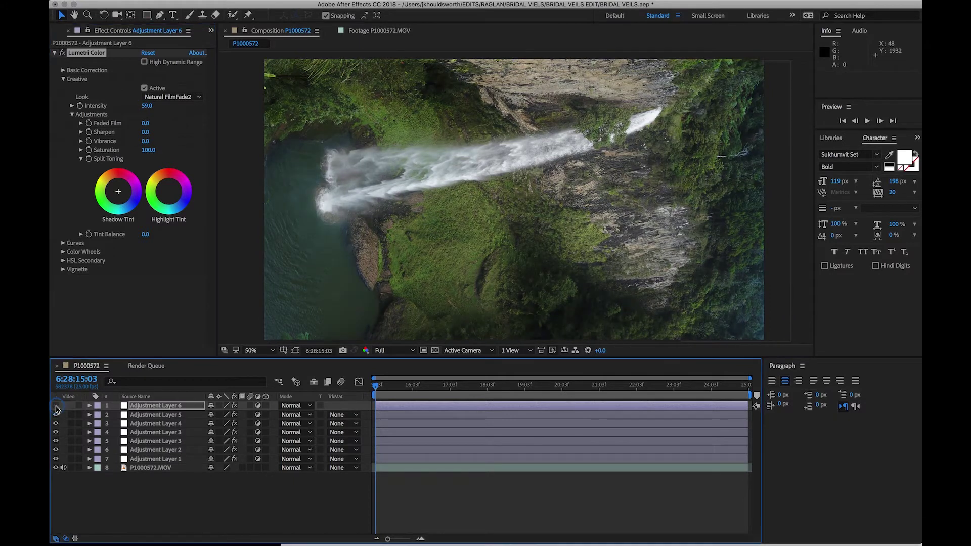
left_click(56, 406)
left_click(55, 406)
left_click(56, 406)
left_click(55, 406)
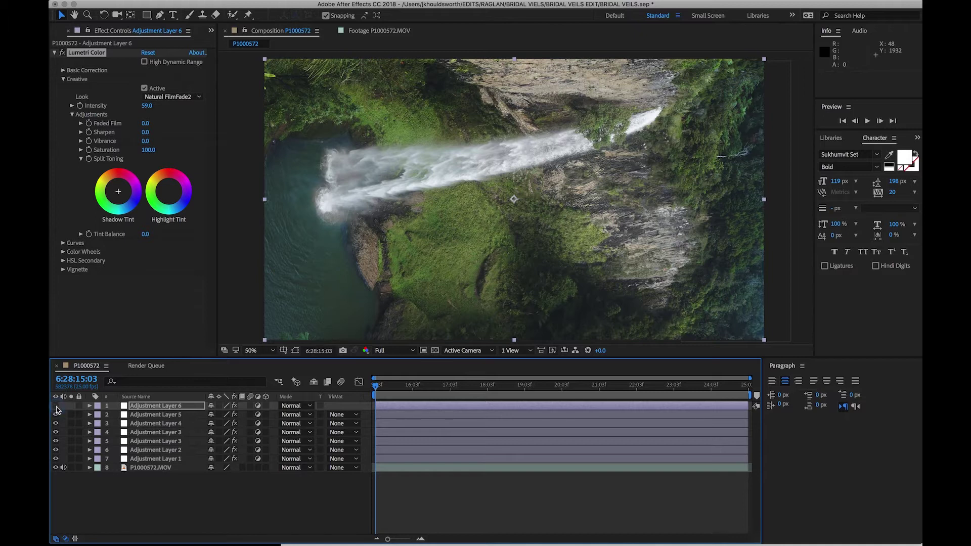
left_click(56, 406)
left_click(56, 406)
left_click(56, 406)
left_click(73, 115)
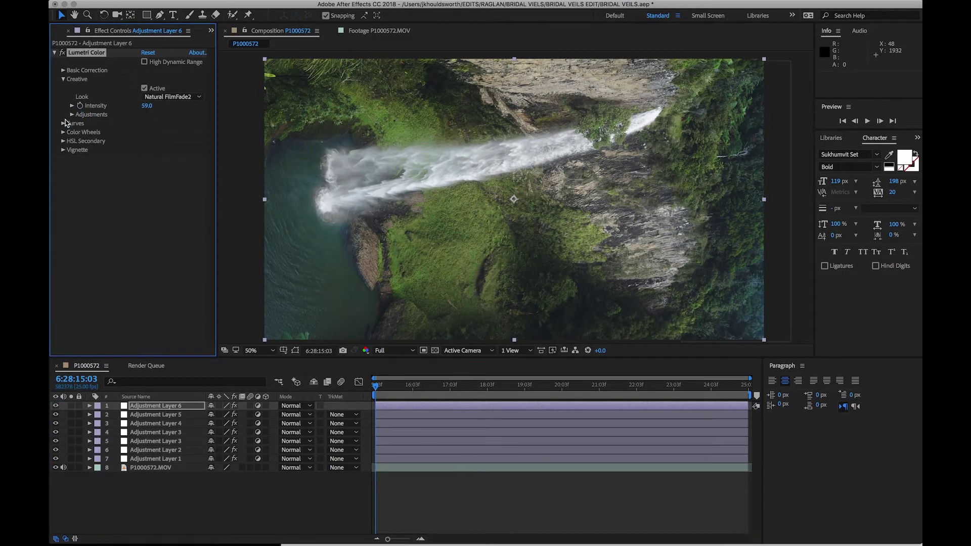
Raise Adjustment Layer 6's Lumetri contrast to 46 and compare it off and on.
left_click(64, 71)
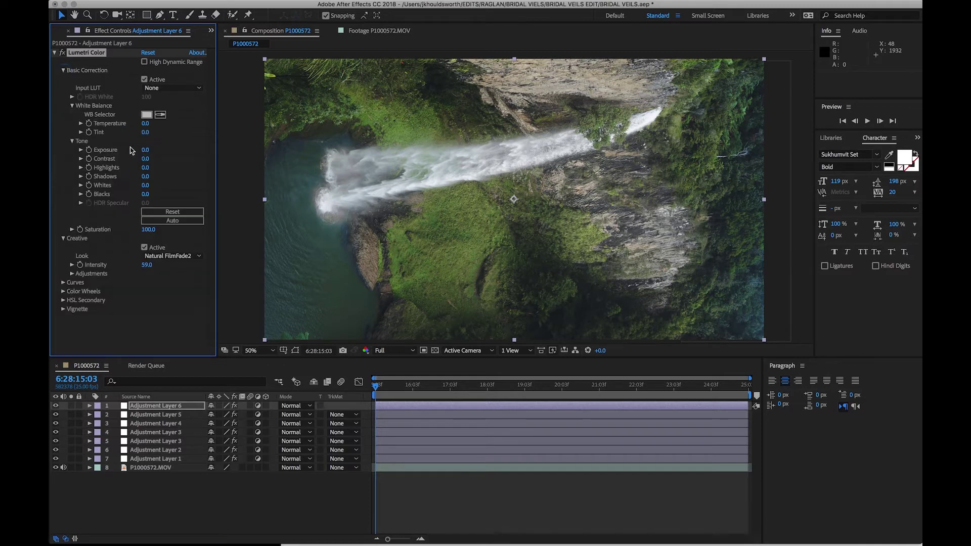
left_click_drag(156, 159, 171, 160)
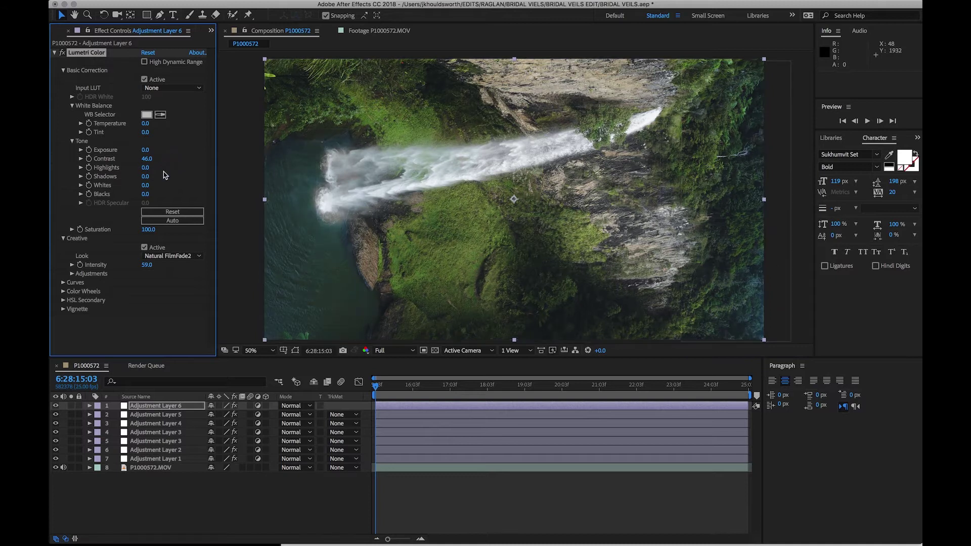
left_click(56, 406)
left_click(57, 406)
left_click(56, 406)
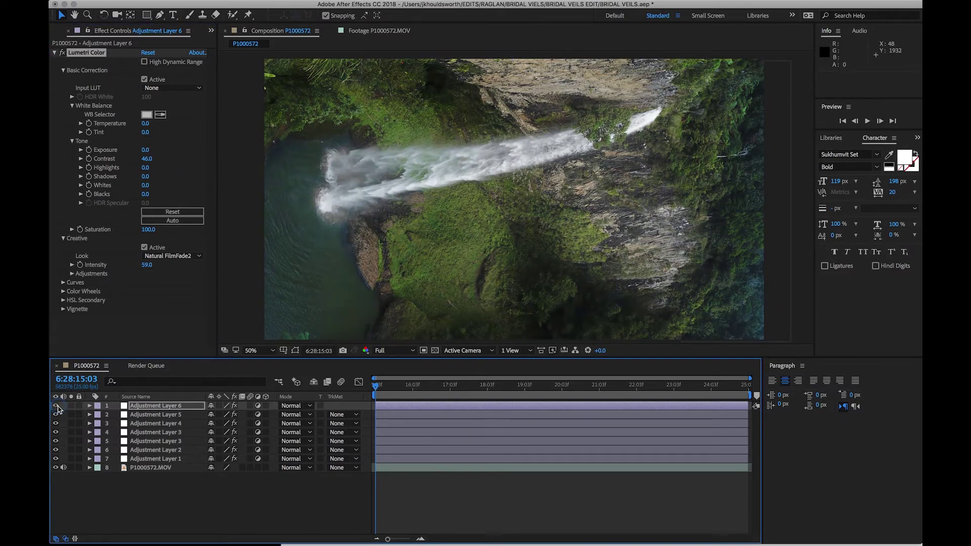
left_click(56, 406)
left_click(56, 406)
left_click(56, 406)
Turn Adjustment Layer 1 back on and cut Adjustment Layer 2's Cooling Filter density to 9%.
left_click(157, 459)
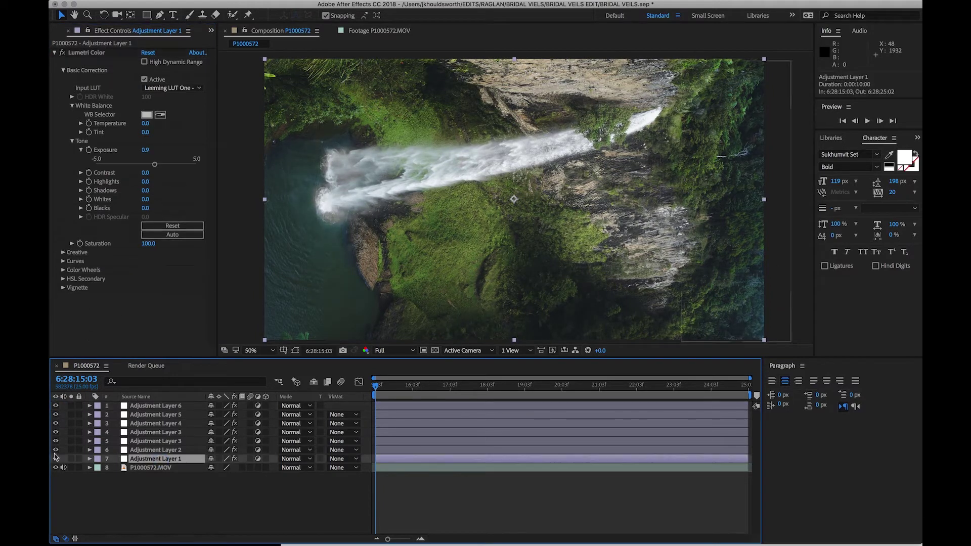
left_click(56, 459)
left_click(89, 459)
left_click(89, 459)
left_click(149, 450)
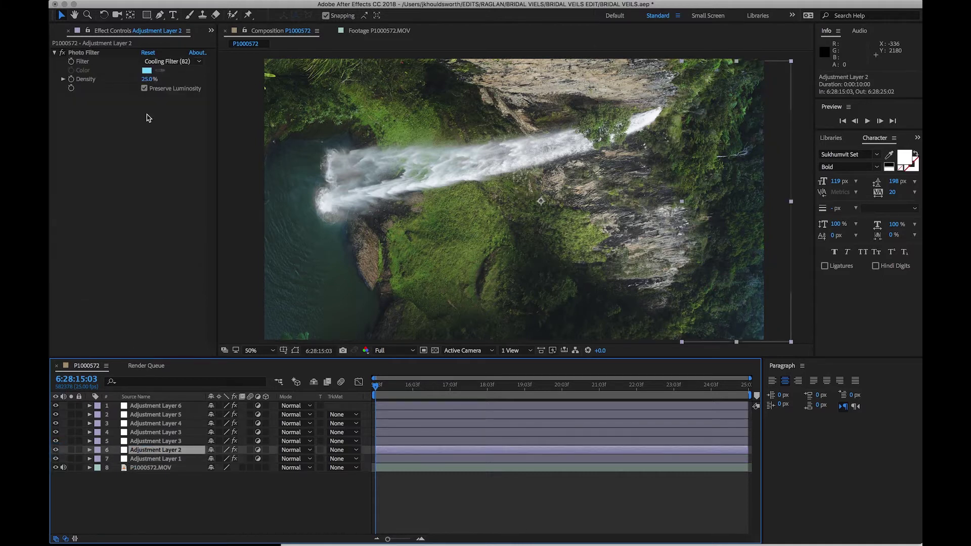
left_click_drag(146, 81, 154, 168)
Add the comp to the Render Queue with a QuickTime Apple ProRes 422 (HQ) output module.
mouse_move(197, 7)
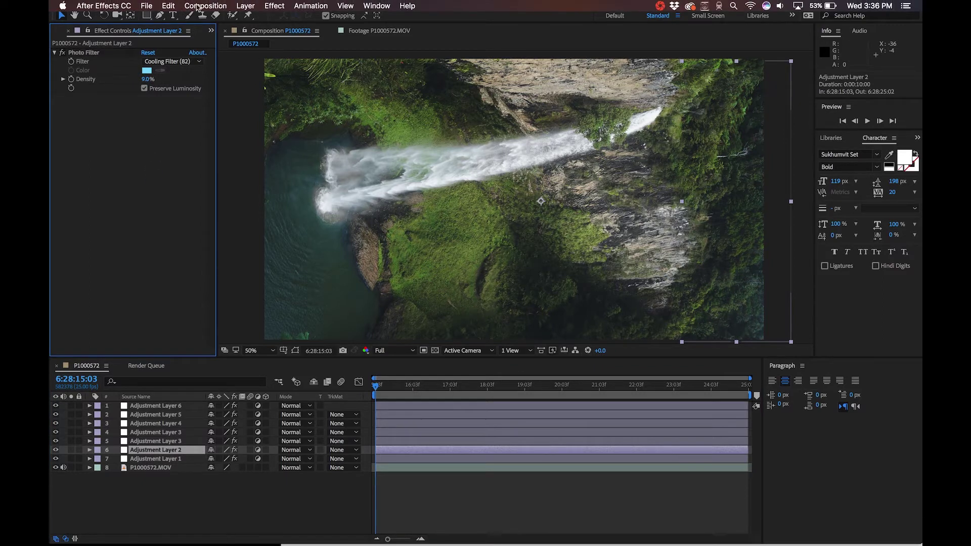
left_click(146, 6)
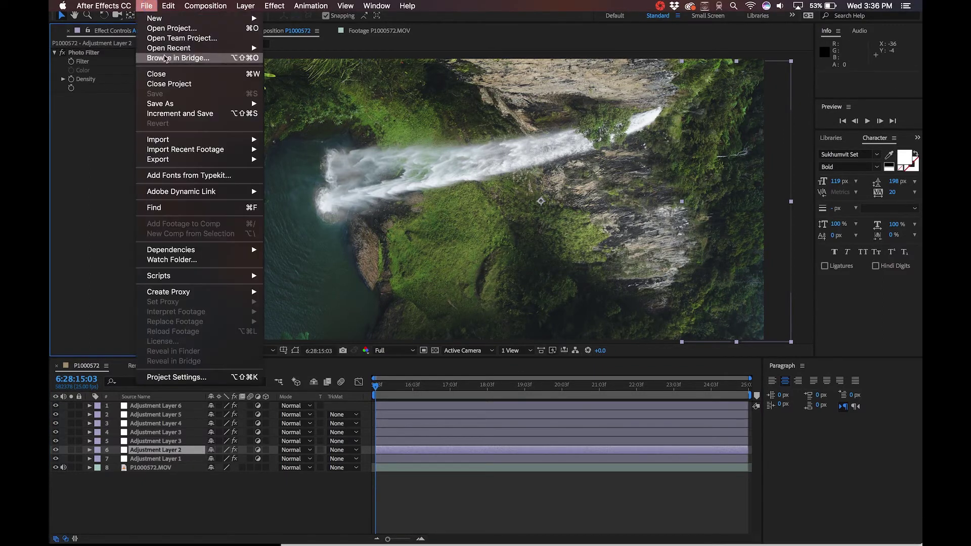
mouse_move(194, 160)
left_click(287, 170)
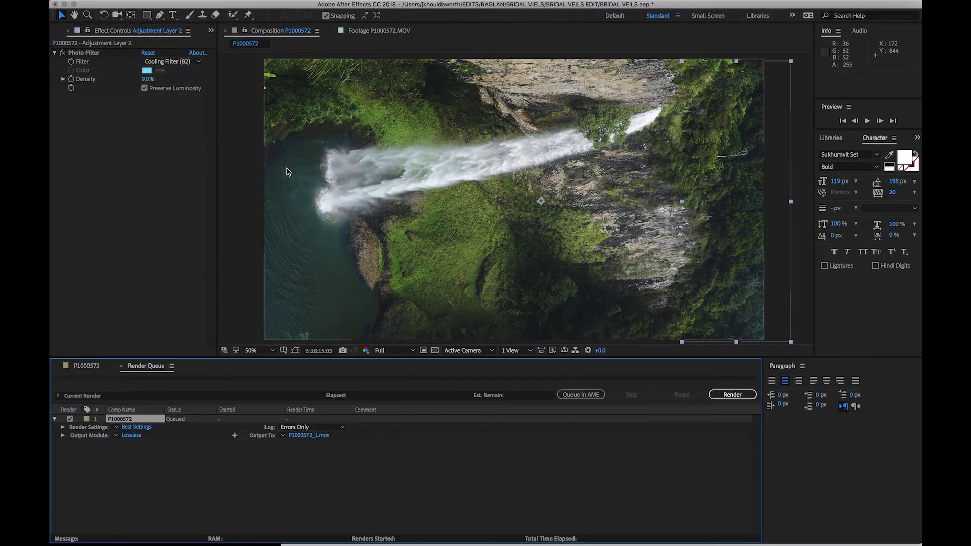
left_click(133, 436)
left_click(583, 125)
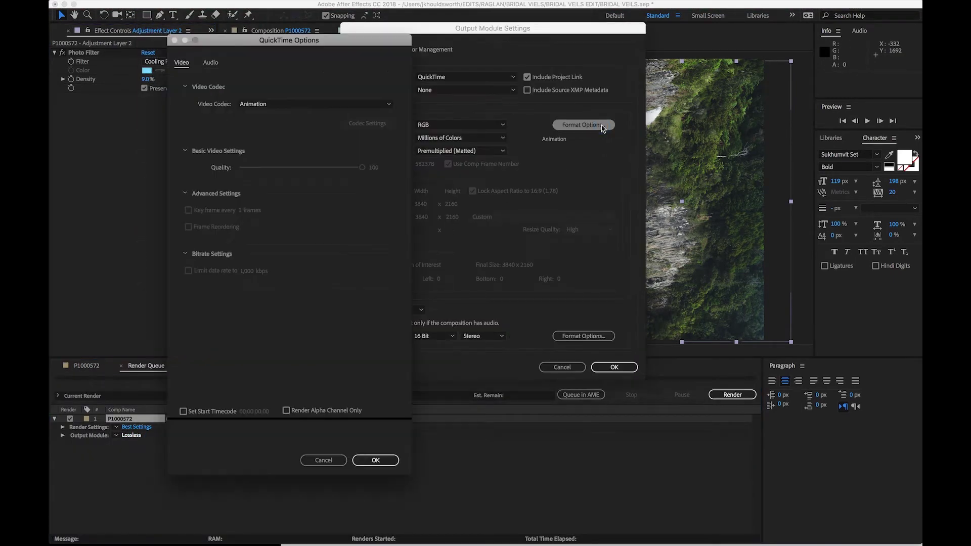
left_click(348, 104)
left_click(286, 153)
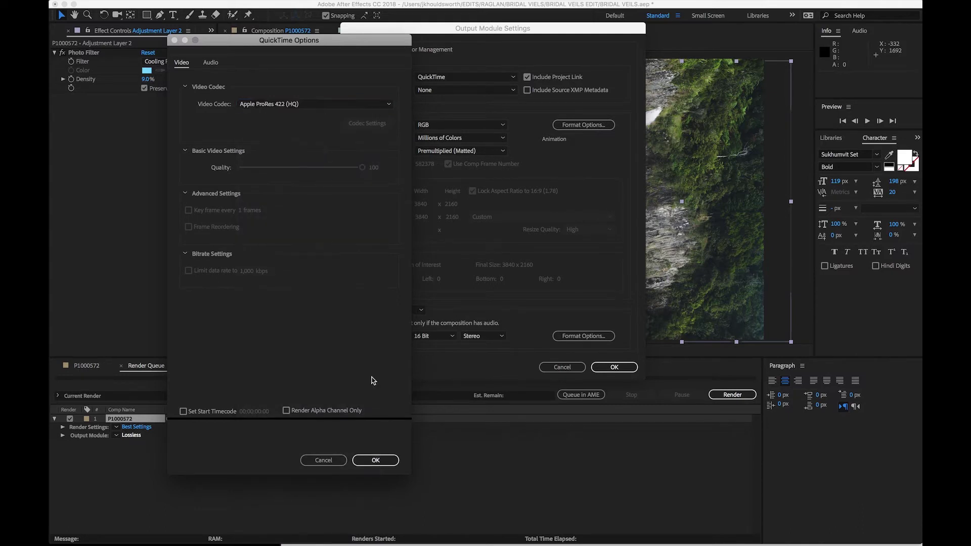
left_click(373, 460)
left_click(604, 369)
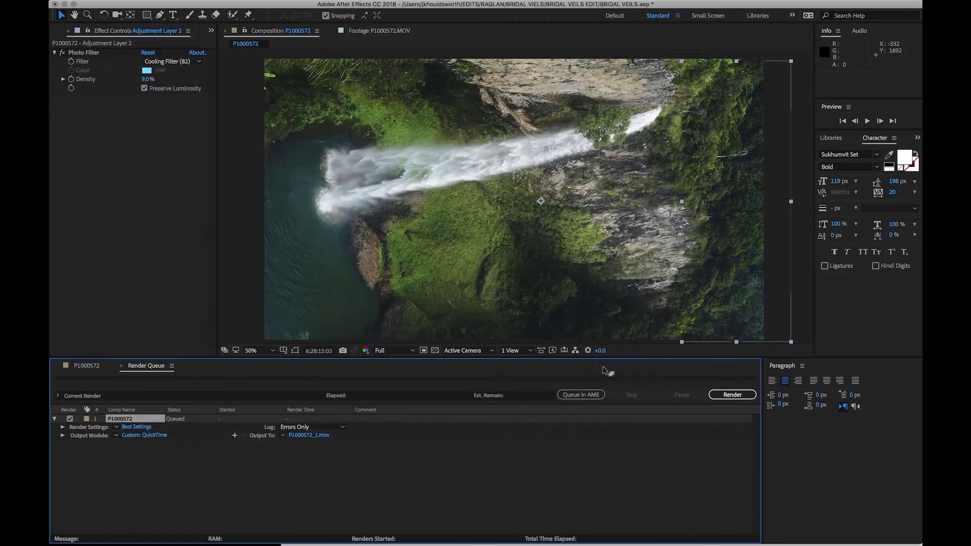
Output to BRIDAL VEILS 1.mov in the BRIDAL VEILS EDIT folder and render.
left_click(307, 437)
double_click(374, 164)
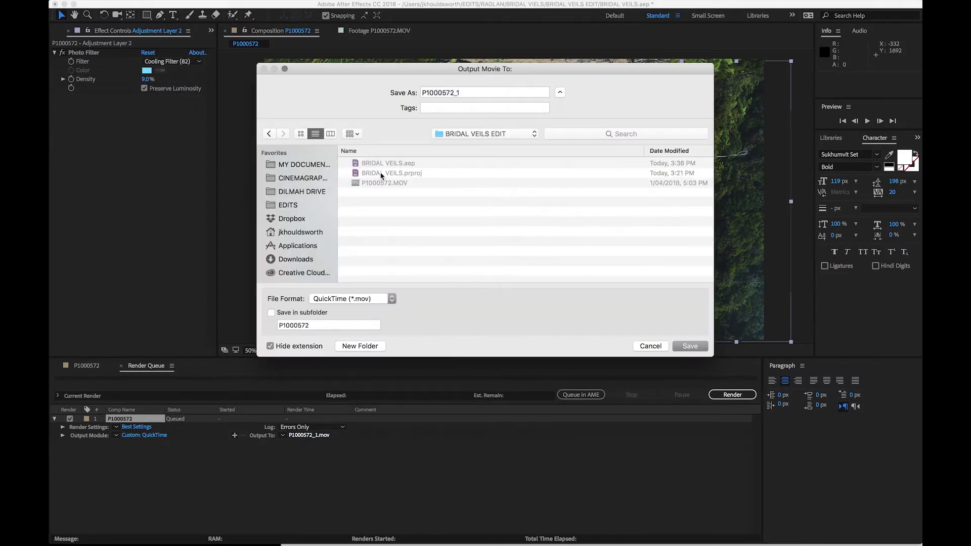
left_click(383, 164)
left_click(469, 92)
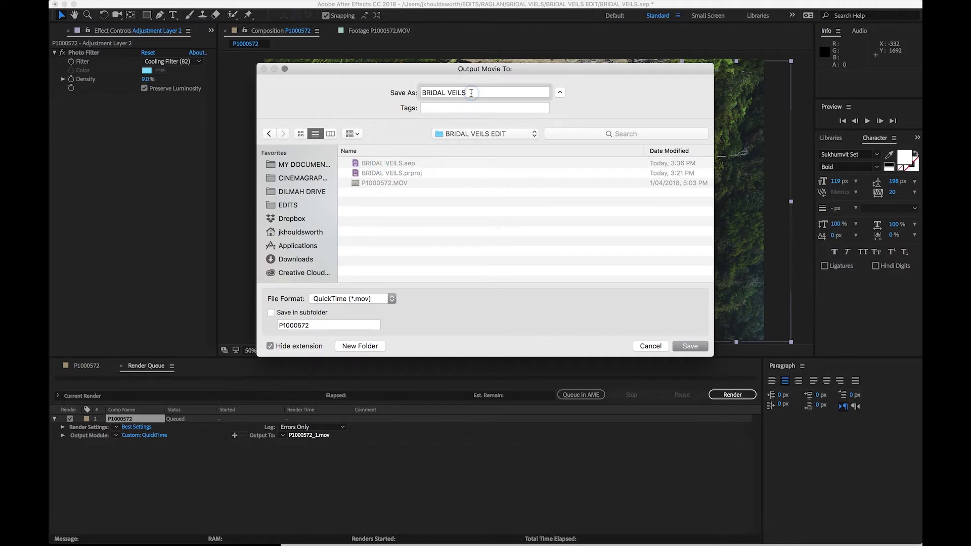
type("1")
left_click(689, 347)
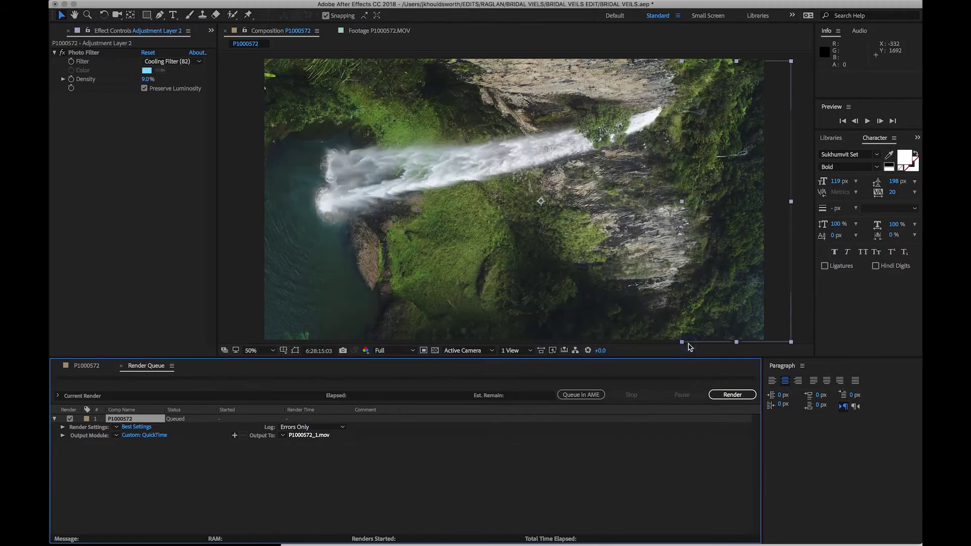
left_click(731, 396)
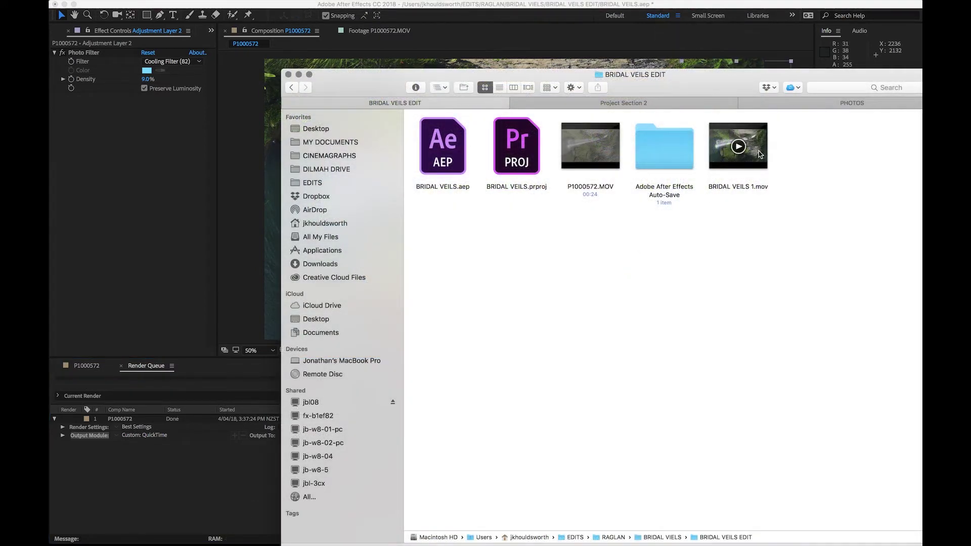
Preview BRIDAL VEILS 1.mov in Quick Look, then open a Spotlight search.
left_click(761, 154)
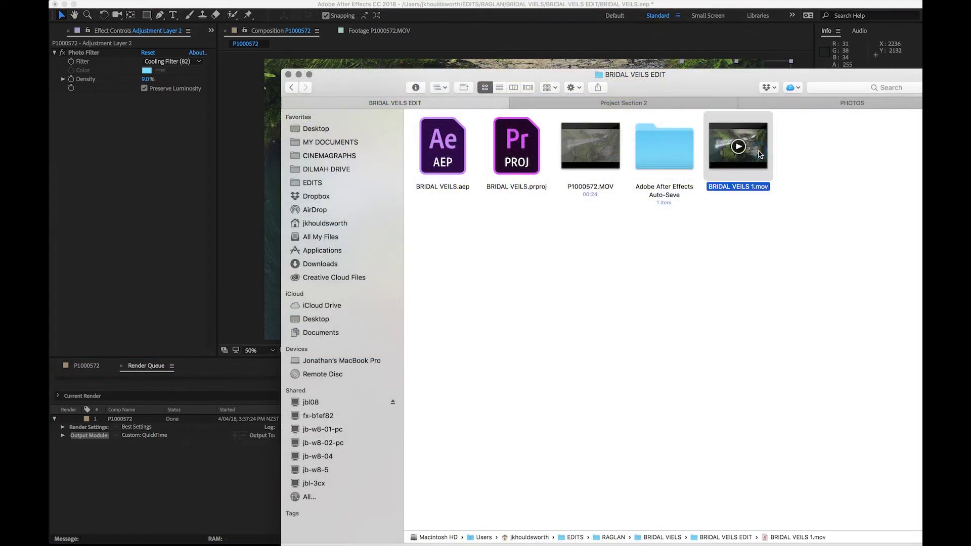
key("space")
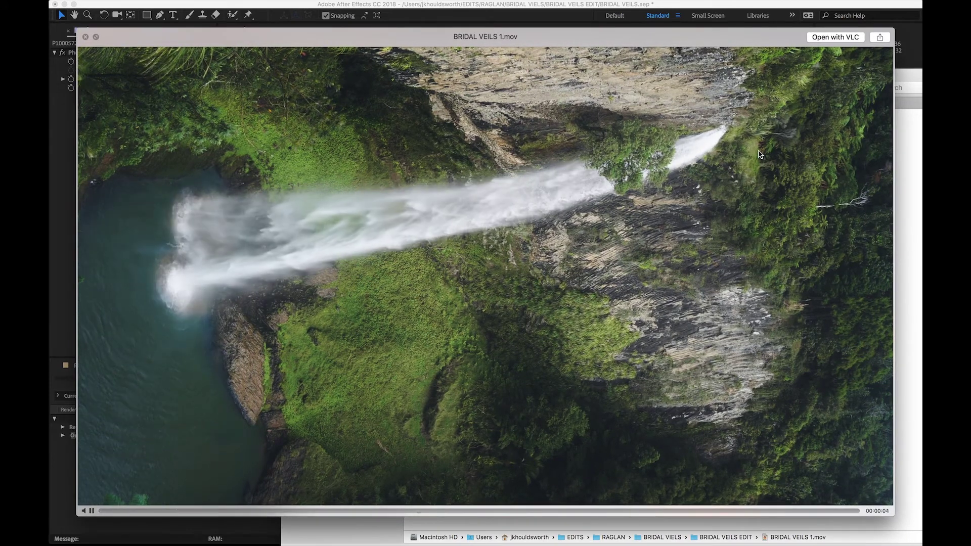
key("space")
key("super+space")
Launch Cinemagraph Pro, import BRIDAL VEILS 1.mov and save the new document in BRIDAL VEILS EDIT.
type("c")
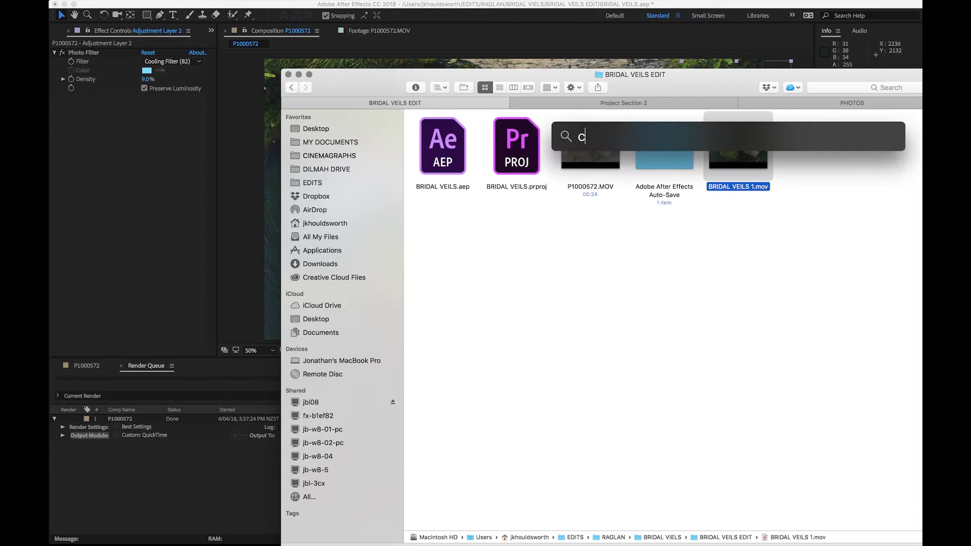
type("inemagraph")
key("Return")
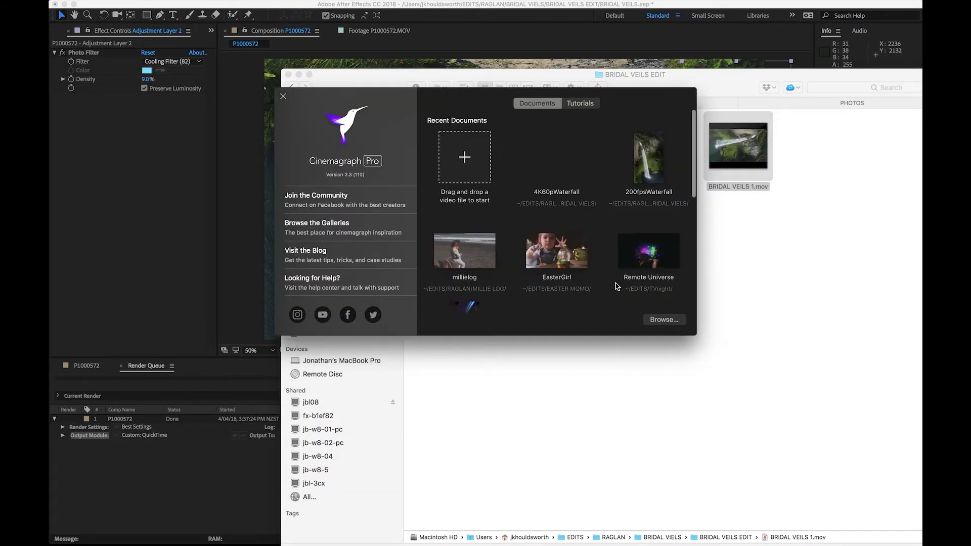
left_click_drag(739, 146, 468, 167)
left_click(436, 181)
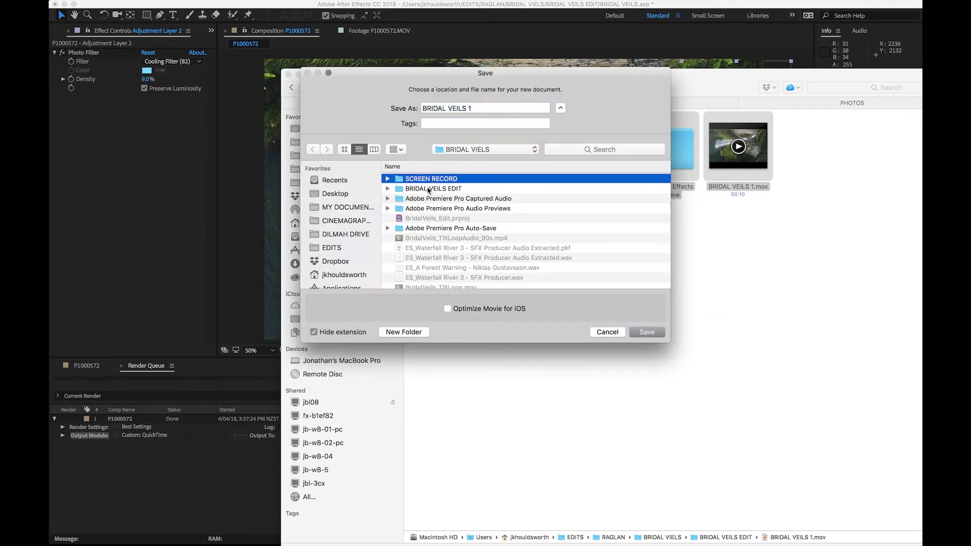
double_click(429, 189)
left_click(647, 332)
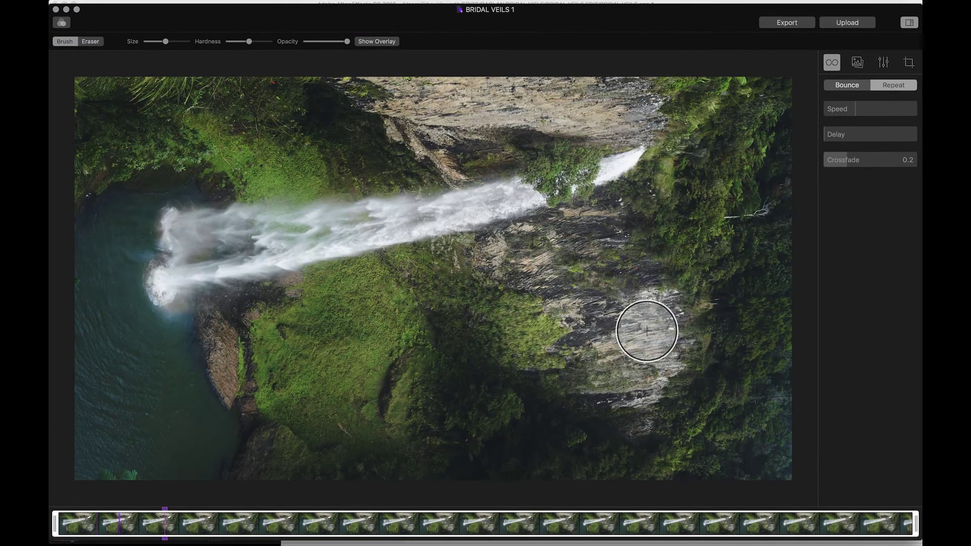
Rotate the footage to portrait orientation in the Crop settings.
left_click(908, 63)
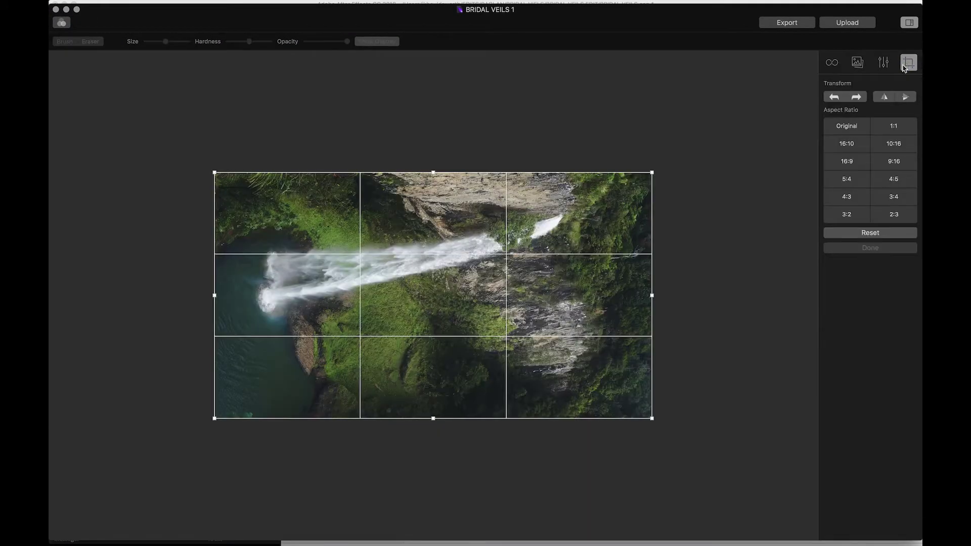
left_click(835, 97)
left_click(833, 62)
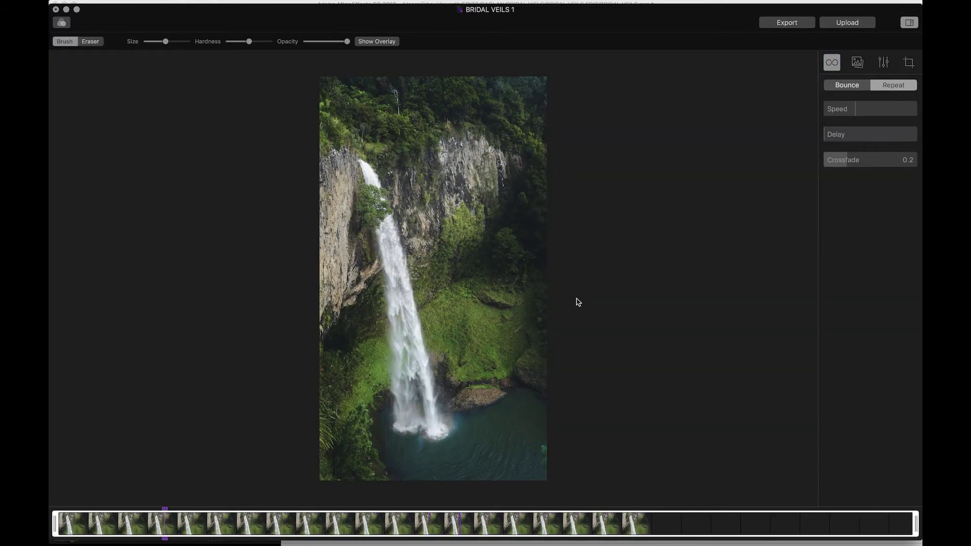
Brush the motion mask over the waterfall from its top down to the base.
left_click_drag(368, 174, 393, 271)
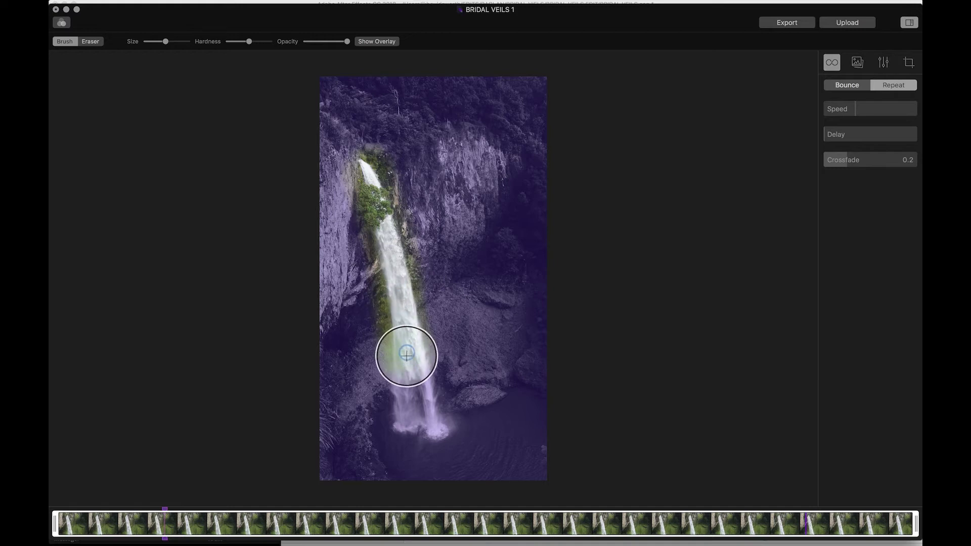
left_click_drag(409, 369, 410, 348)
mouse_move(394, 277)
left_mouse_down()
mouse_move(410, 404)
mouse_move(431, 421)
left_mouse_up()
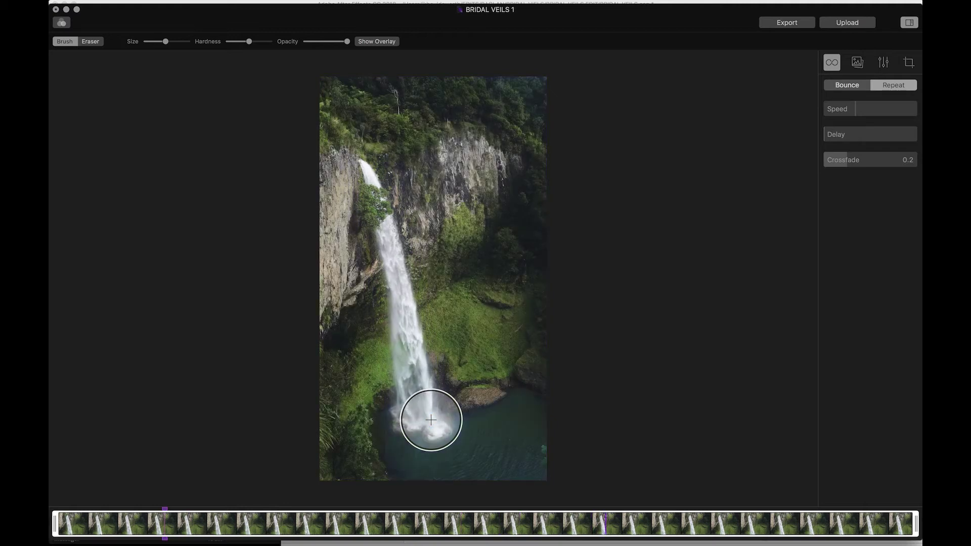
scroll(445, 349, "down", 5)
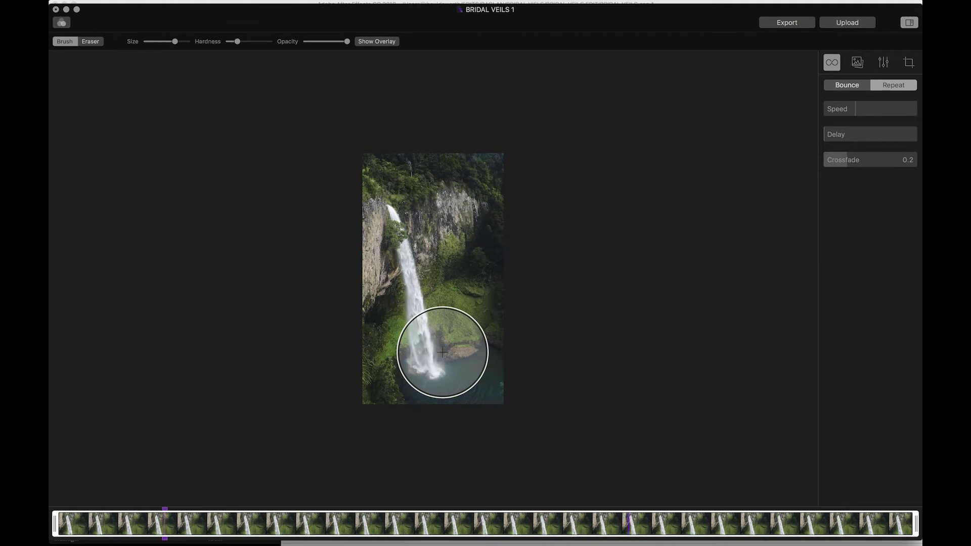
Lower the brush opacity and paint the pool below the falls into the moving area.
left_click(327, 43)
scroll(423, 348, "up", 5)
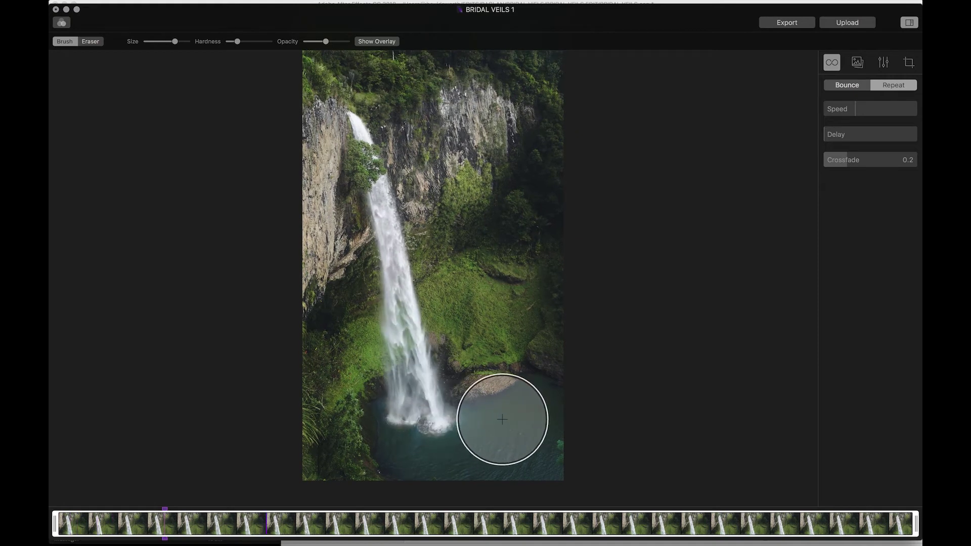
mouse_move(500, 419)
left_mouse_down()
mouse_move(524, 430)
mouse_move(524, 451)
mouse_move(455, 448)
mouse_move(416, 420)
mouse_move(462, 380)
mouse_move(553, 426)
left_mouse_up()
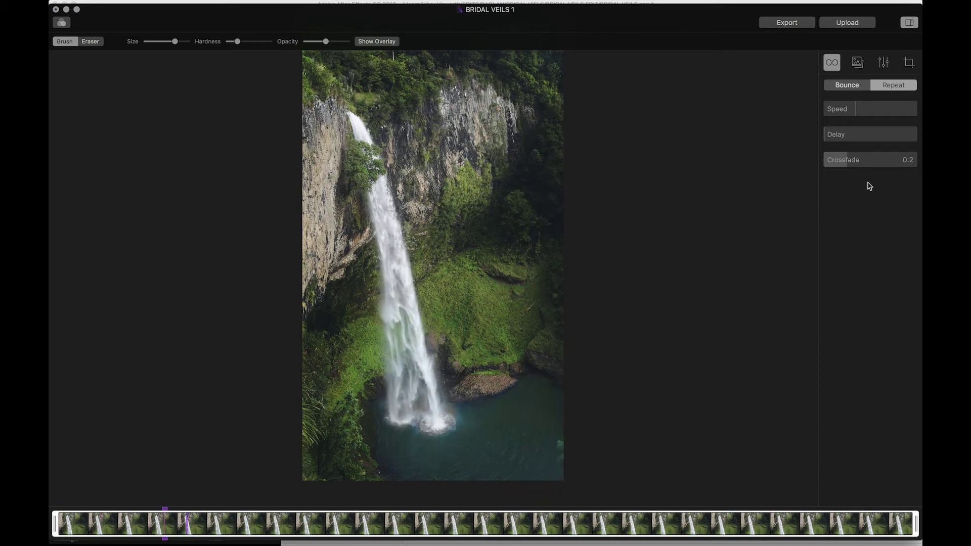
Raise the loop Crossfade to 0.4.
left_click(867, 166)
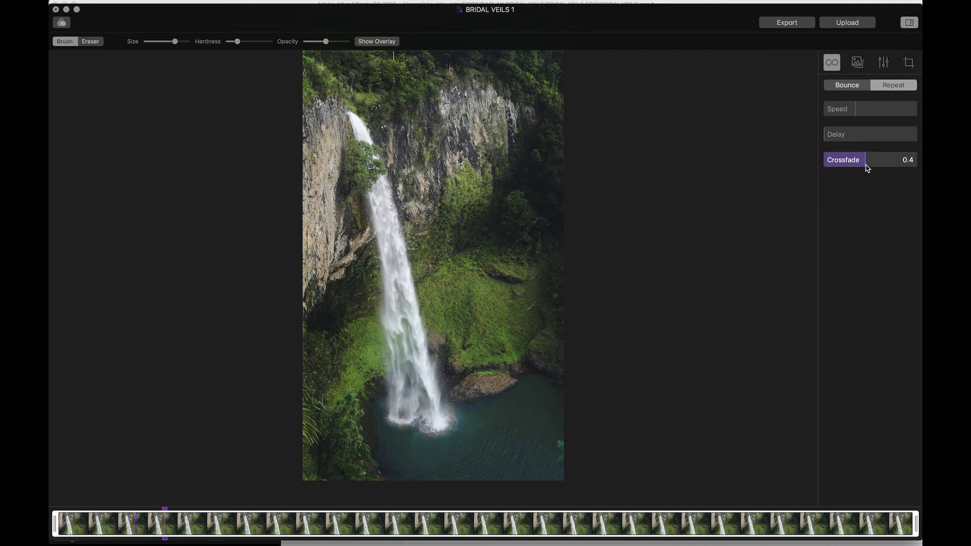
mouse_move(61, 526)
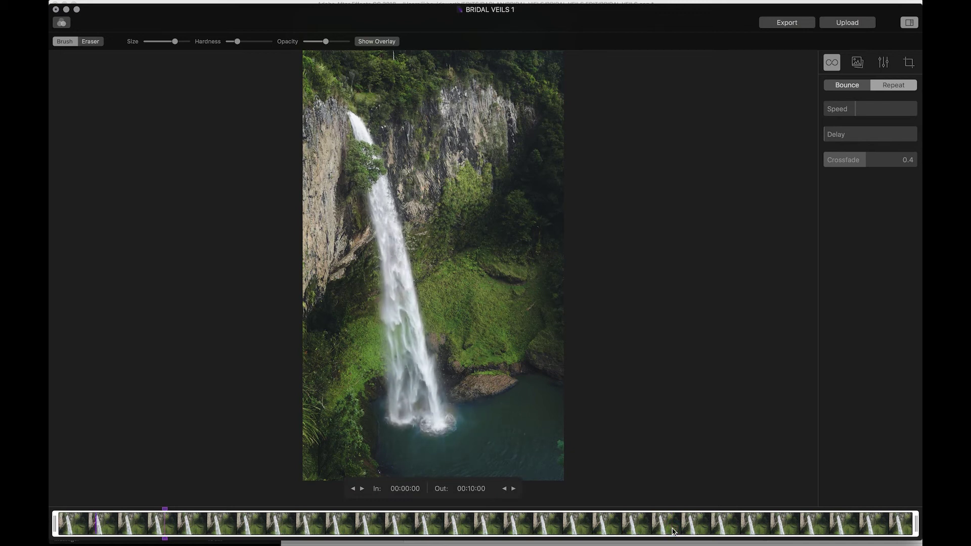
scroll(454, 433, "up", 5)
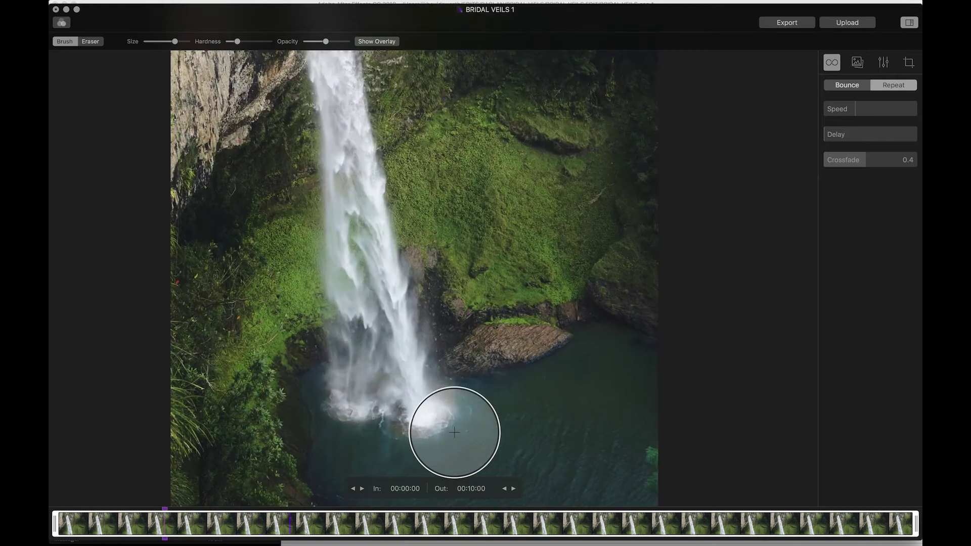
scroll(454, 432, "up", 3)
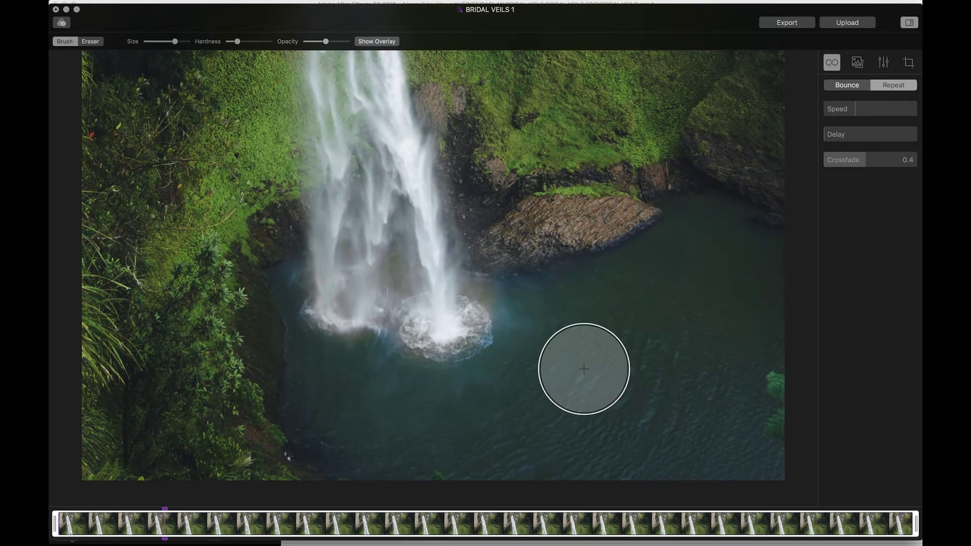
scroll(584, 369, "down", 5)
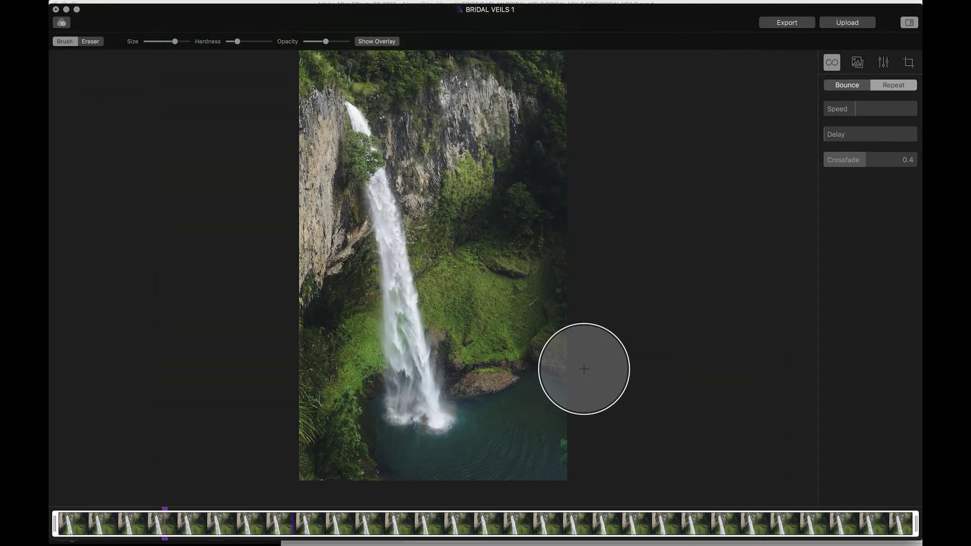
scroll(583, 369, "down", 2)
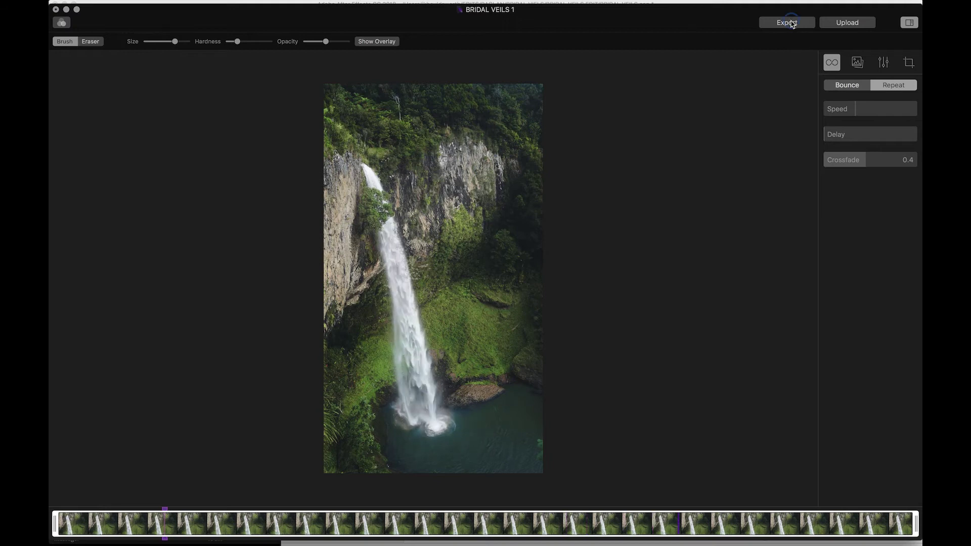
Set the export to full-size H.264 (MP4) with 3 repetitions.
left_click(792, 21)
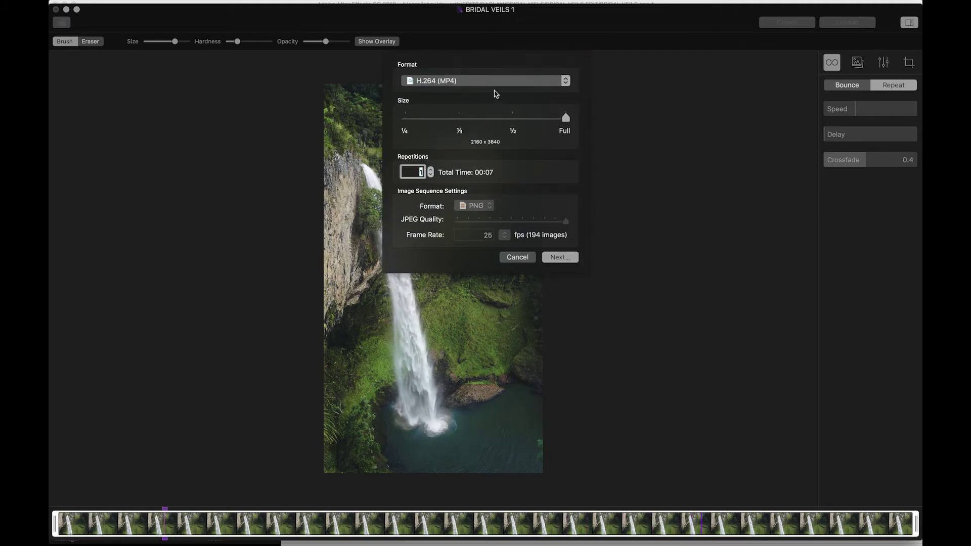
left_click(510, 80)
left_click(431, 170)
left_click(431, 171)
left_click(560, 258)
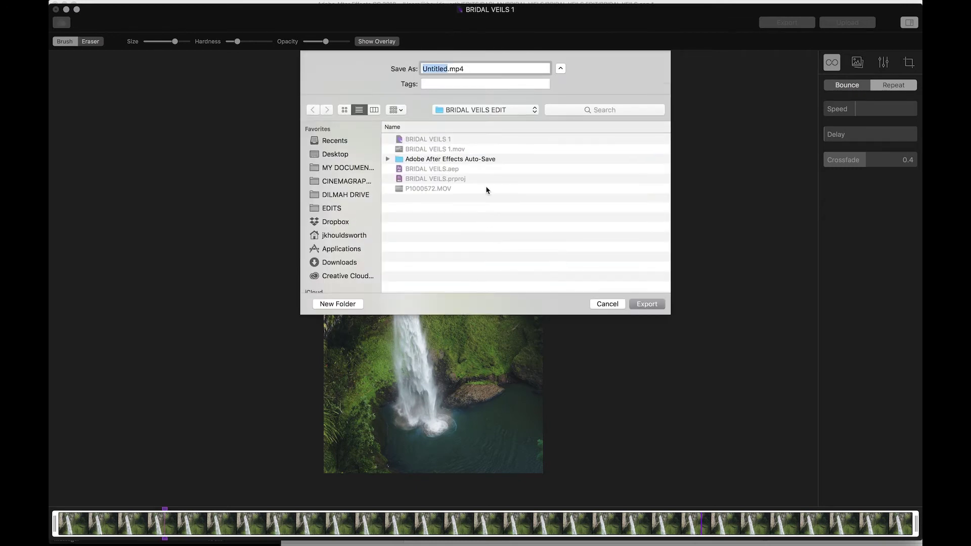
Name the export after BRIDAL VEILS 1 and start exporting the MP4.
left_click(432, 140)
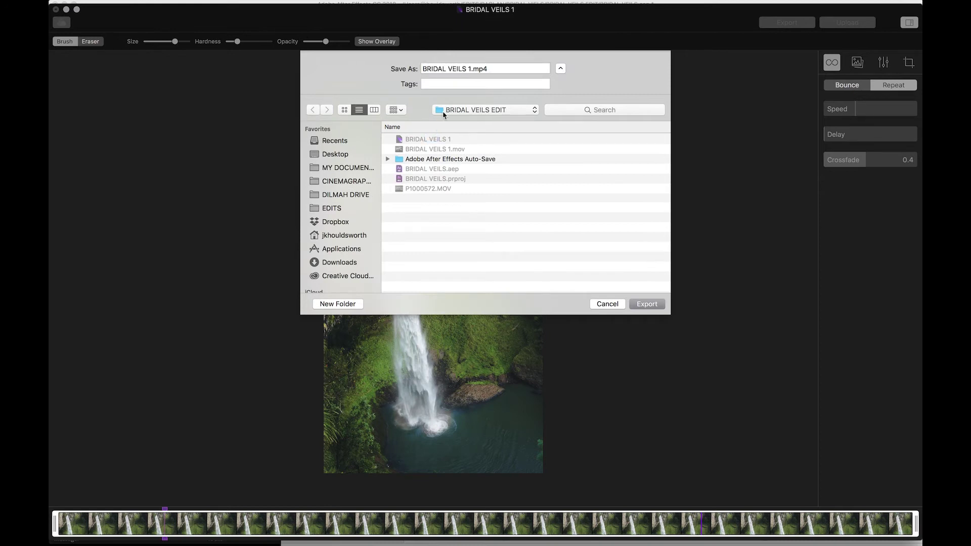
left_click(465, 67)
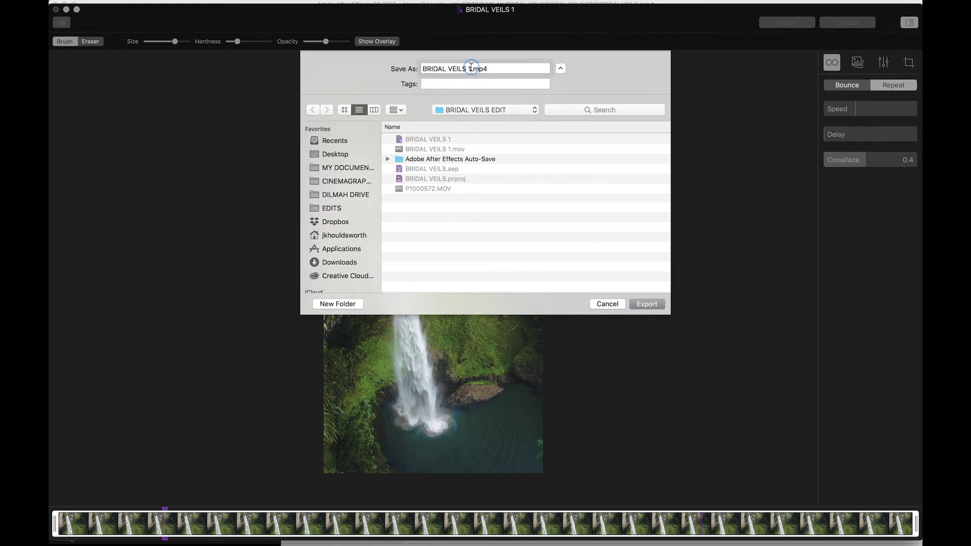
type("_")
key("Return")
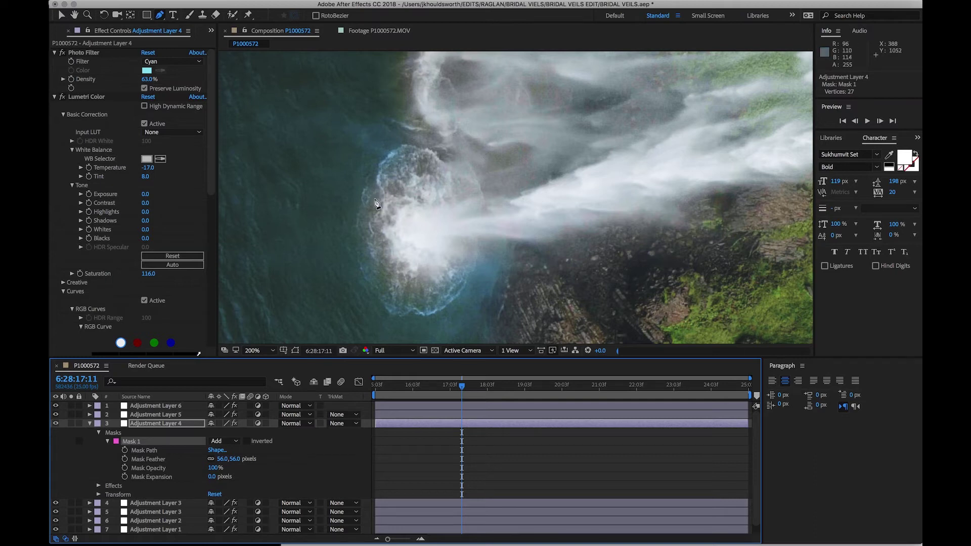
Reveal Adjustment Layer 4's mask and set Mask Feather to 147 pixels.
left_click(188, 424)
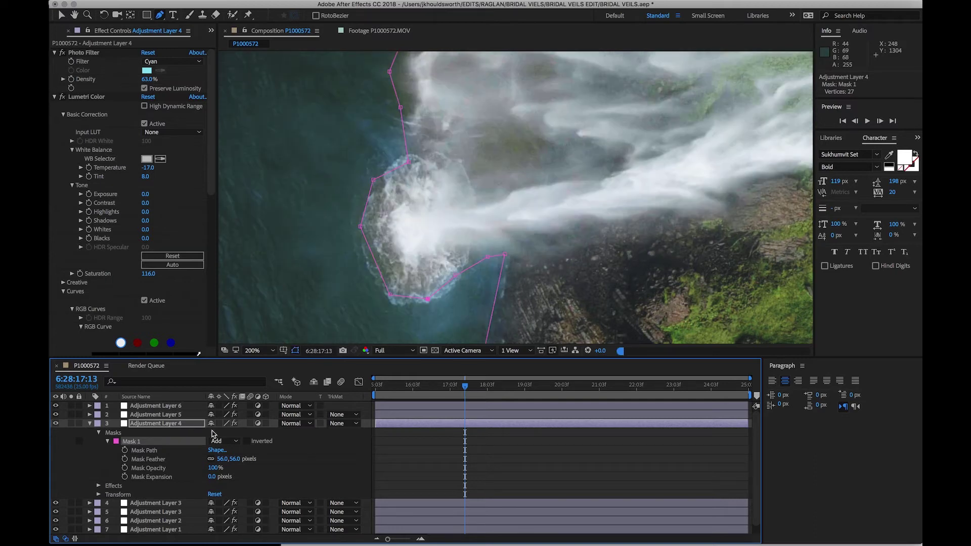
left_click(220, 459)
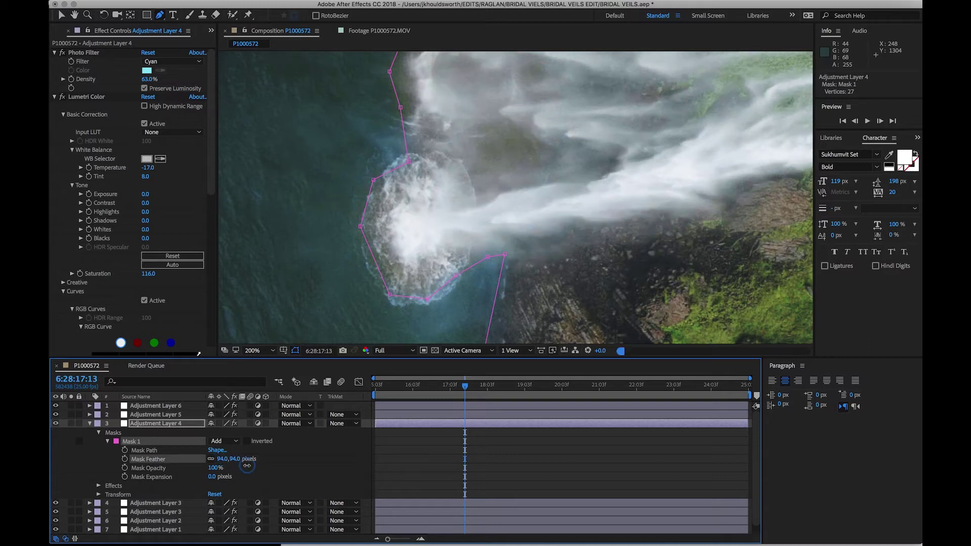
left_click_drag(247, 466, 276, 468)
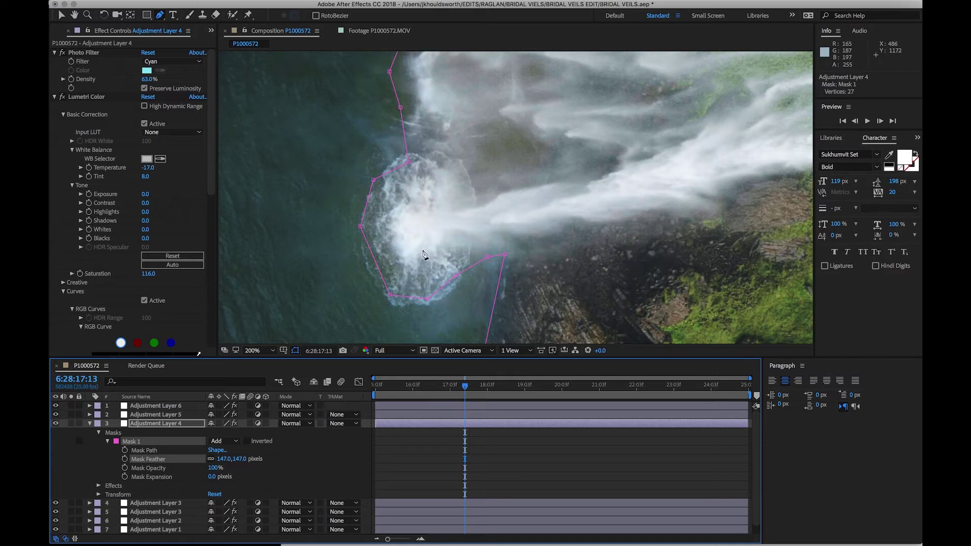
Drag and add Mask 1 vertices so the mask traces the pool and spray at the base.
left_click_drag(428, 299, 429, 322)
left_click_drag(456, 276, 459, 293)
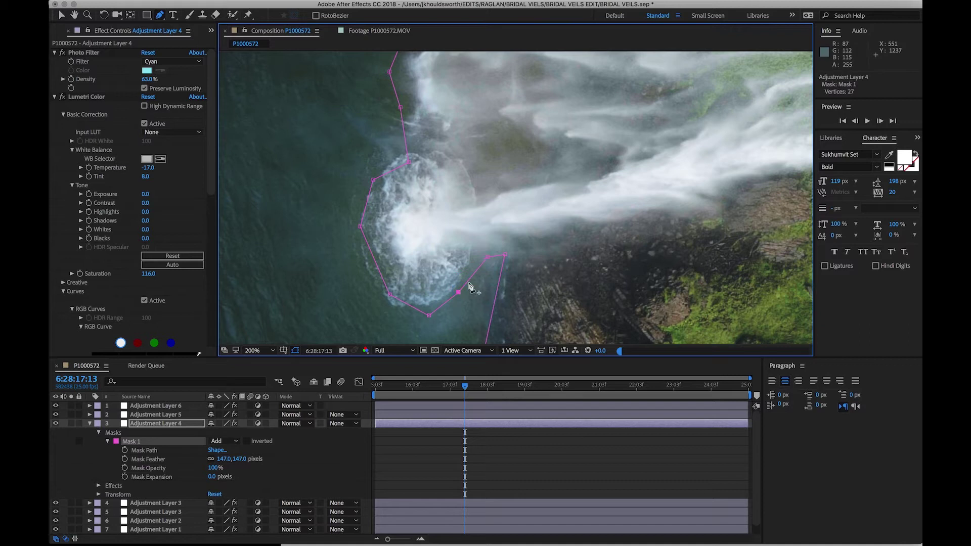
left_click_drag(505, 256, 493, 281)
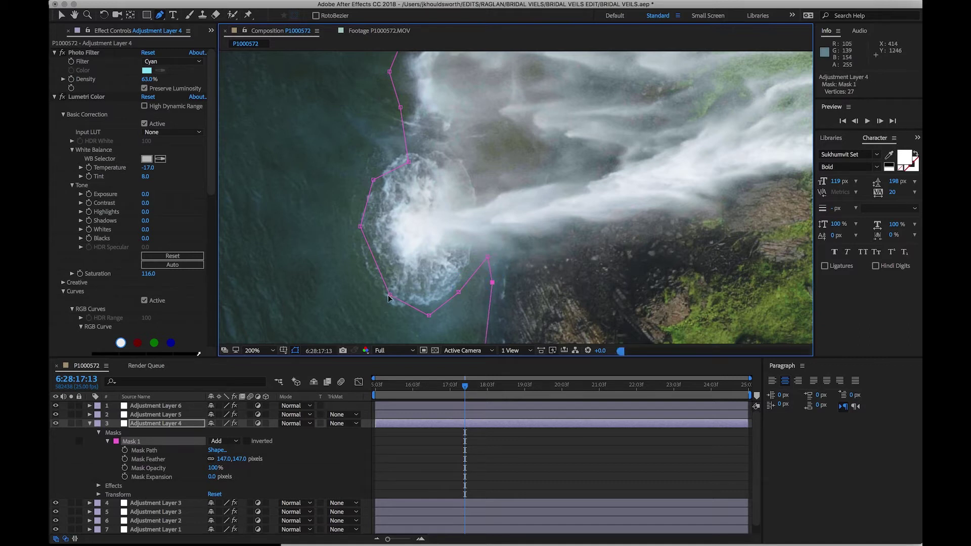
left_click_drag(390, 296, 383, 299)
left_click_drag(371, 264, 364, 269)
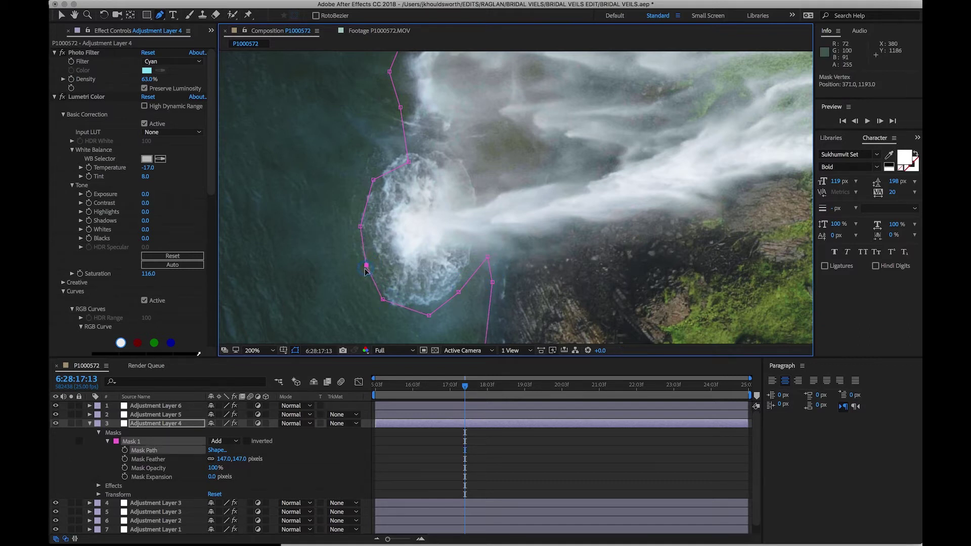
left_click_drag(373, 179, 369, 180)
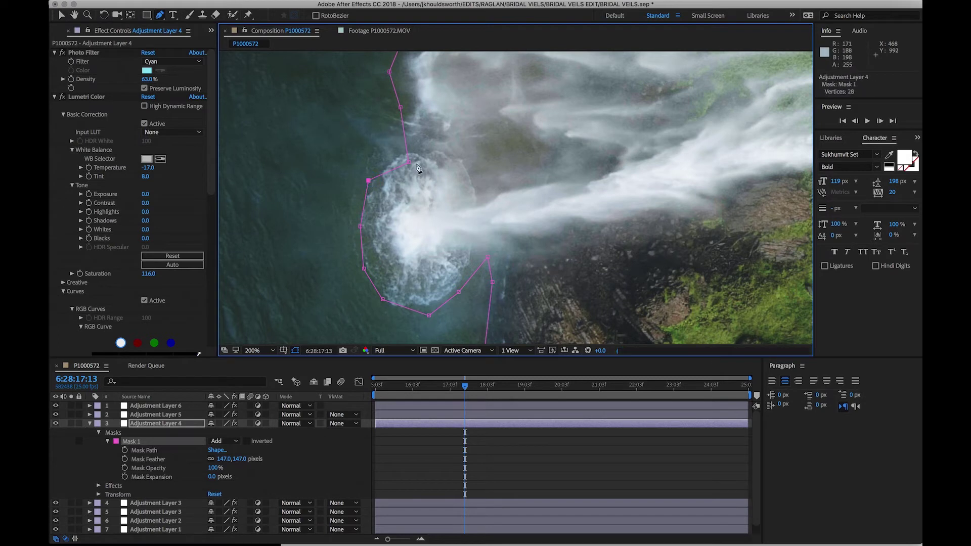
scroll(476, 172, "up", 5)
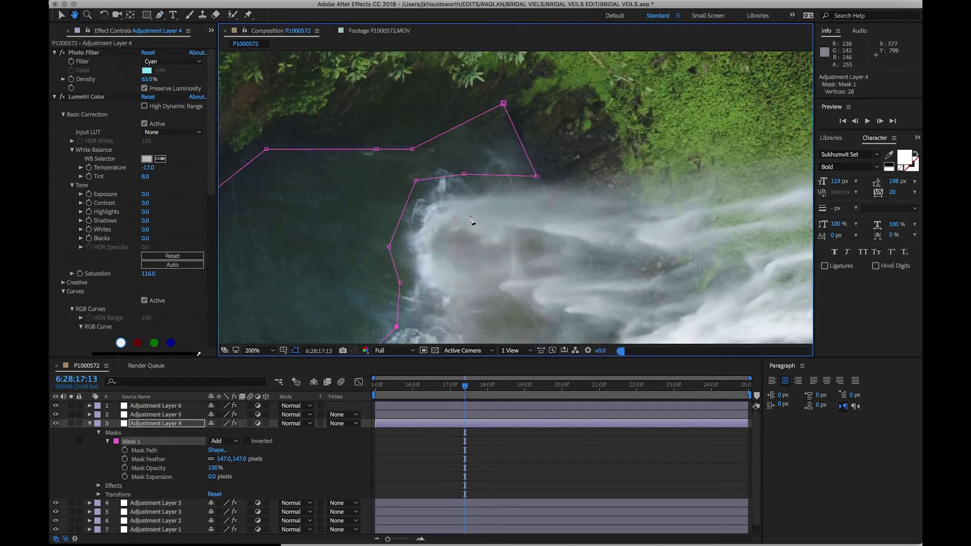
left_click_drag(464, 174, 465, 166)
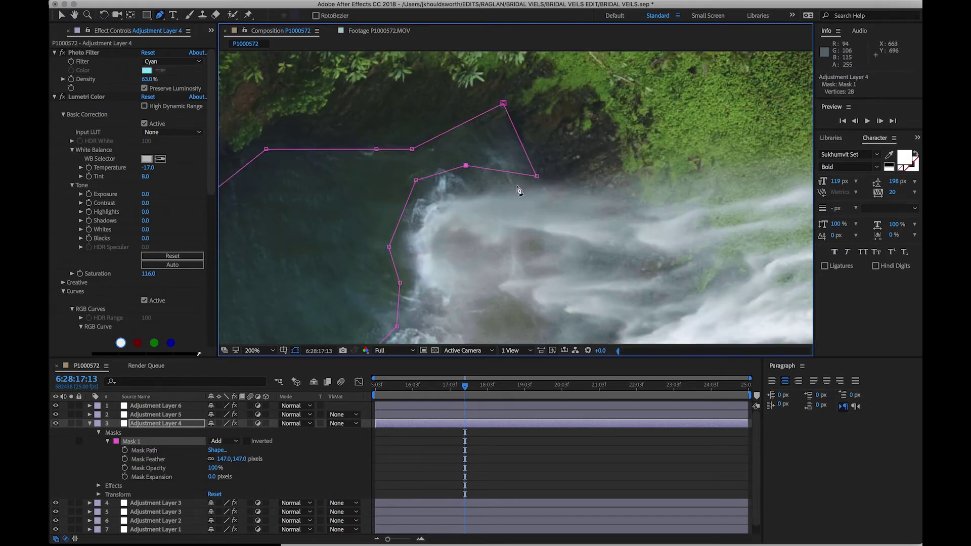
key("space")
left_click_drag(503, 230, 503, 124)
left_click_drag(520, 260, 488, 128)
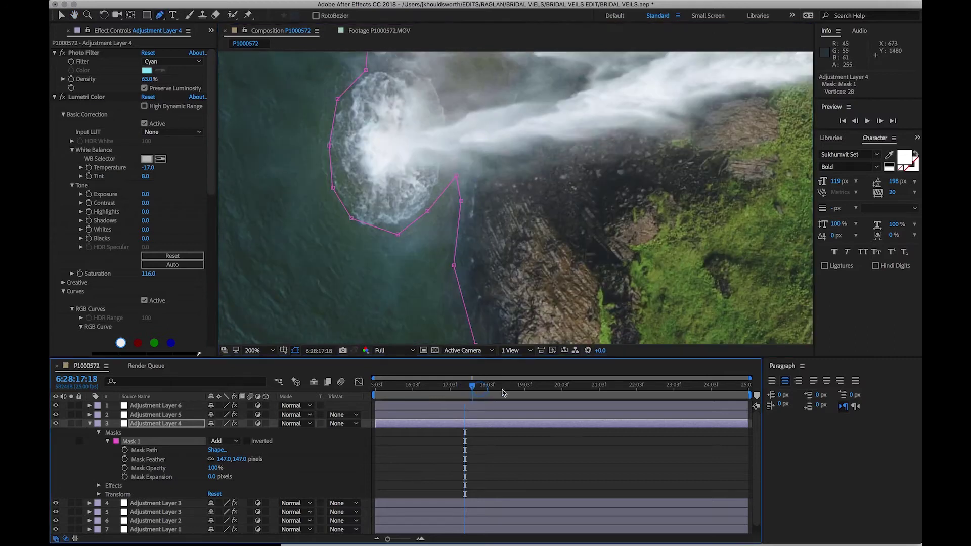
Scrub ahead, set magnification to Fit and hide the mask outline.
left_click_drag(503, 391, 411, 389)
left_click(257, 351)
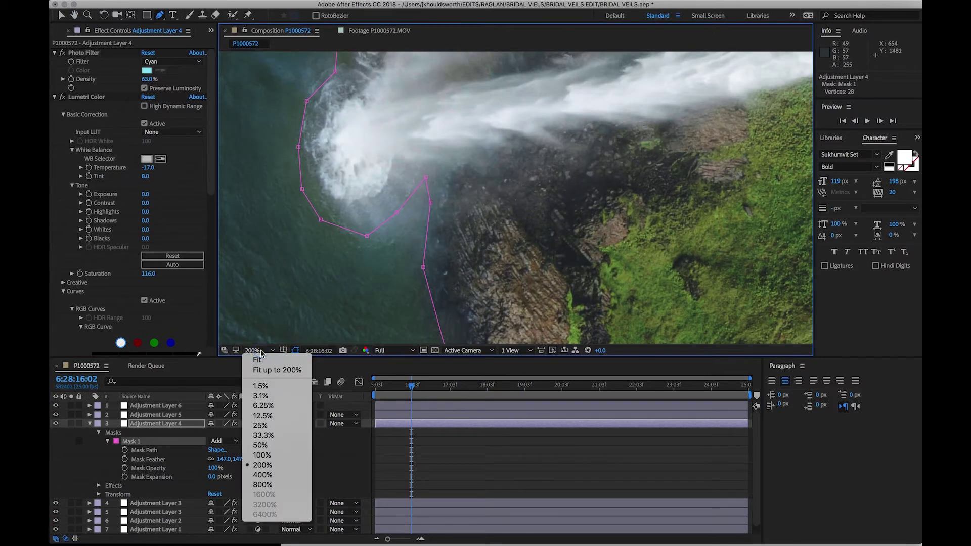
left_click(260, 360)
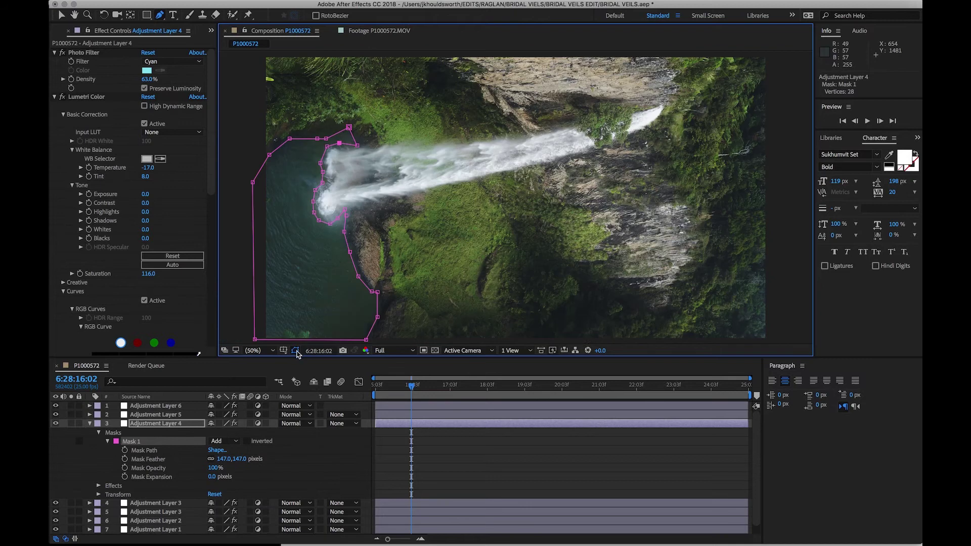
left_click(296, 352)
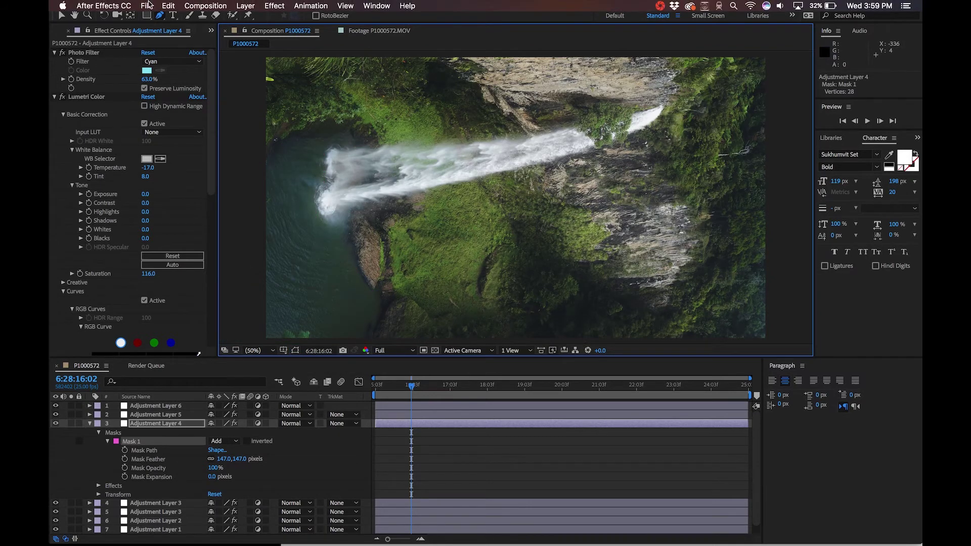
Add the P1000572 comp to the Render Queue with a QuickTime output module and codec.
left_click(147, 5)
mouse_move(152, 158)
left_click(293, 171)
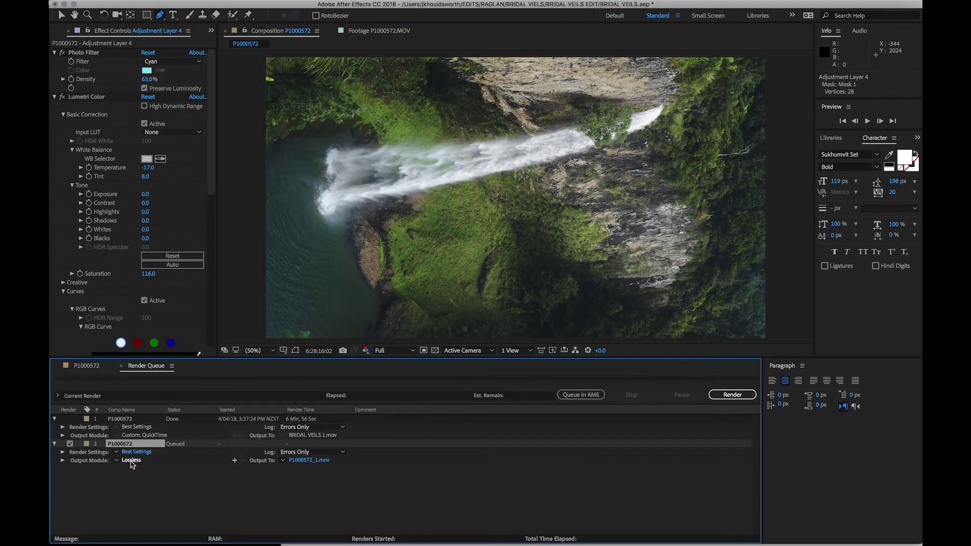
left_click(132, 460)
left_click(585, 123)
left_click(304, 104)
left_click(282, 161)
left_click(375, 459)
left_click(618, 366)
Set the output file to BRIDAL VEILS 1.mov and start rendering.
left_click(300, 462)
left_click(397, 192)
left_click(691, 346)
left_click(577, 148)
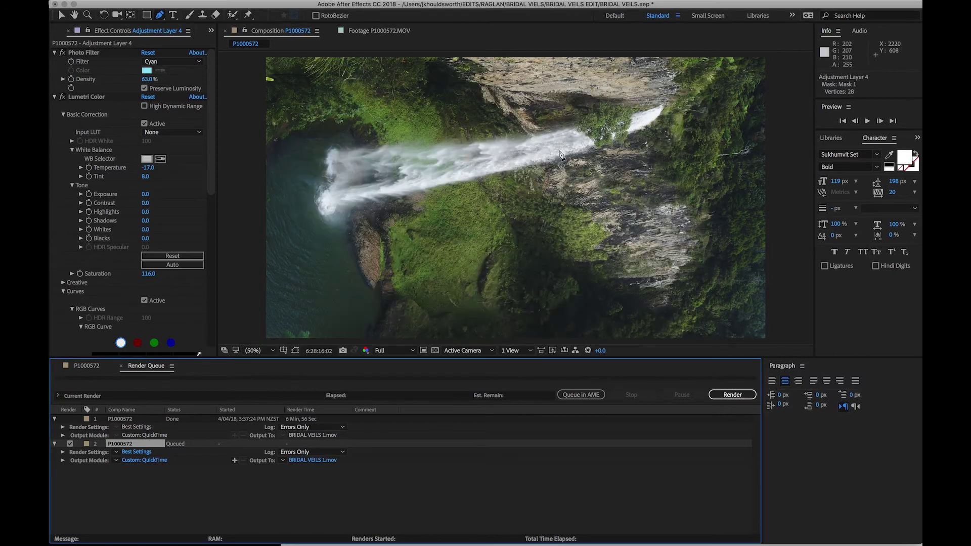
left_click(733, 395)
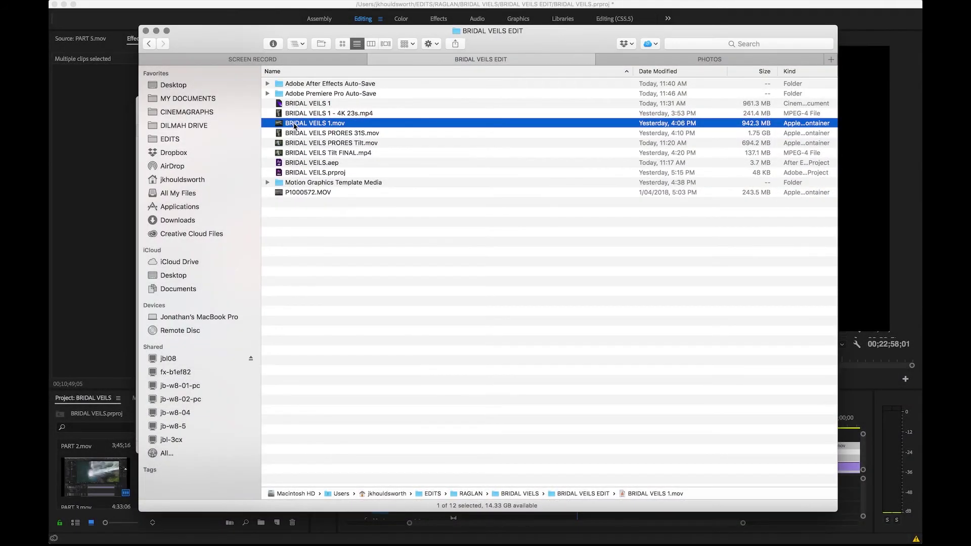
Copy BRIDAL VEILS 1.mov and show the BRIDAL VEILS 1 cinemagraph's package contents.
right_click(291, 126)
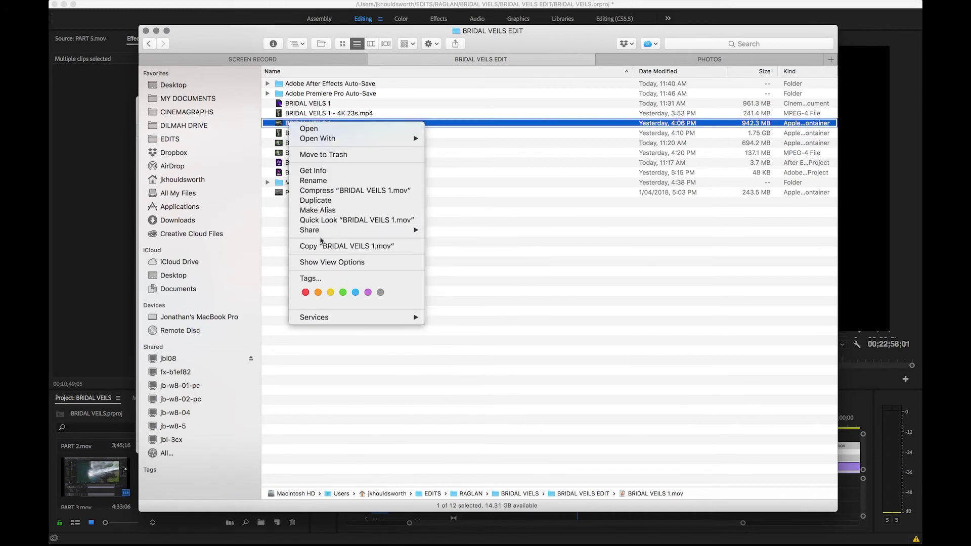
left_click(321, 248)
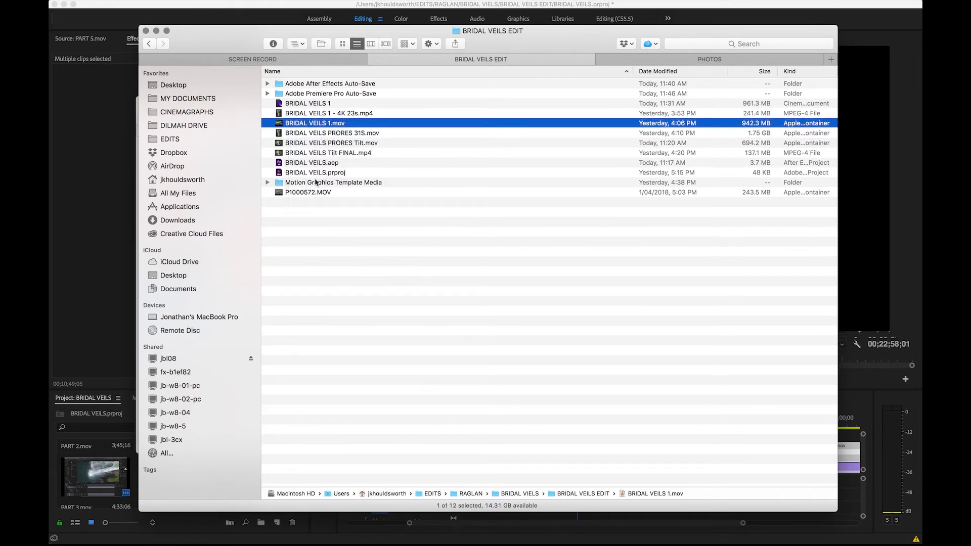
left_click(305, 103)
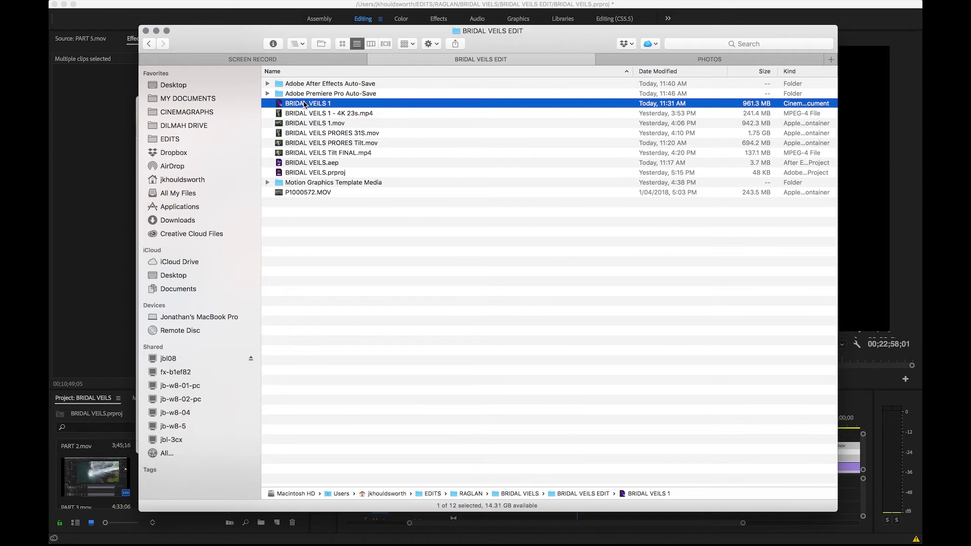
right_click(294, 105)
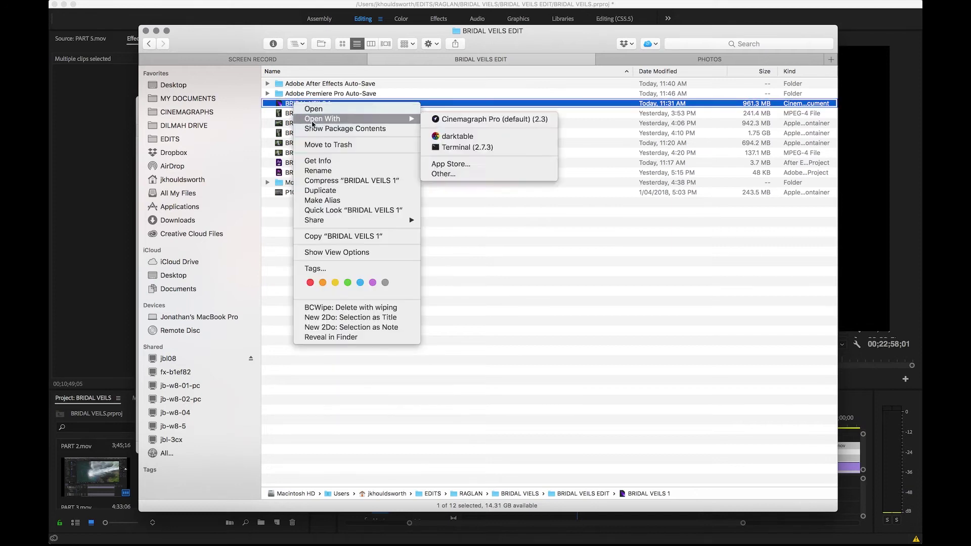
left_click(381, 133)
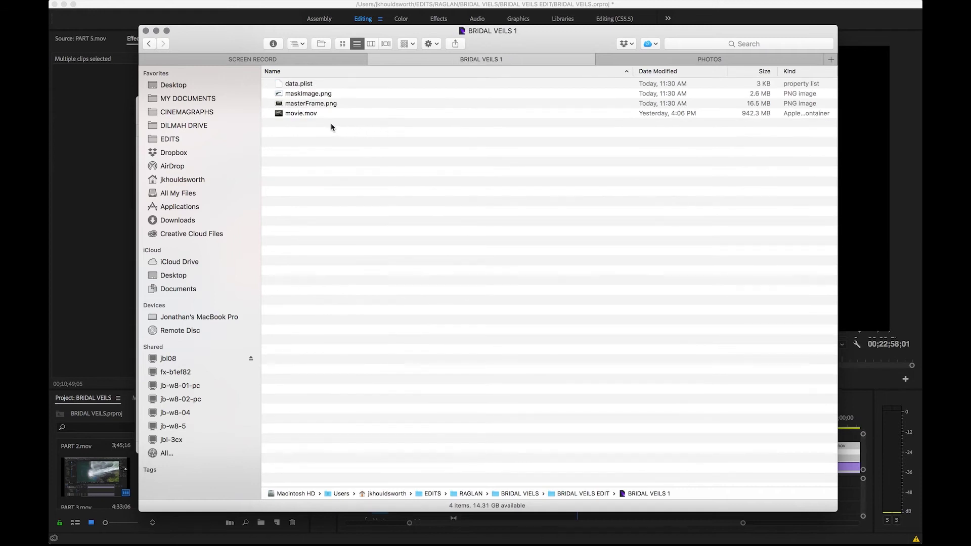
Replace the old movie.mov with the pasted render renamed movie.mov, then return to BRIDAL VEILS EDIT.
left_click(298, 114)
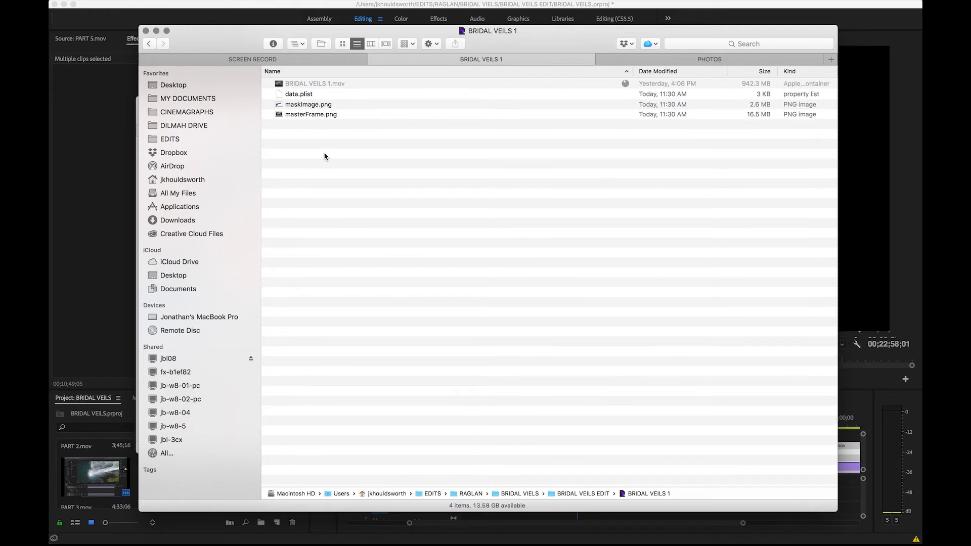
left_click(308, 85)
key("Return")
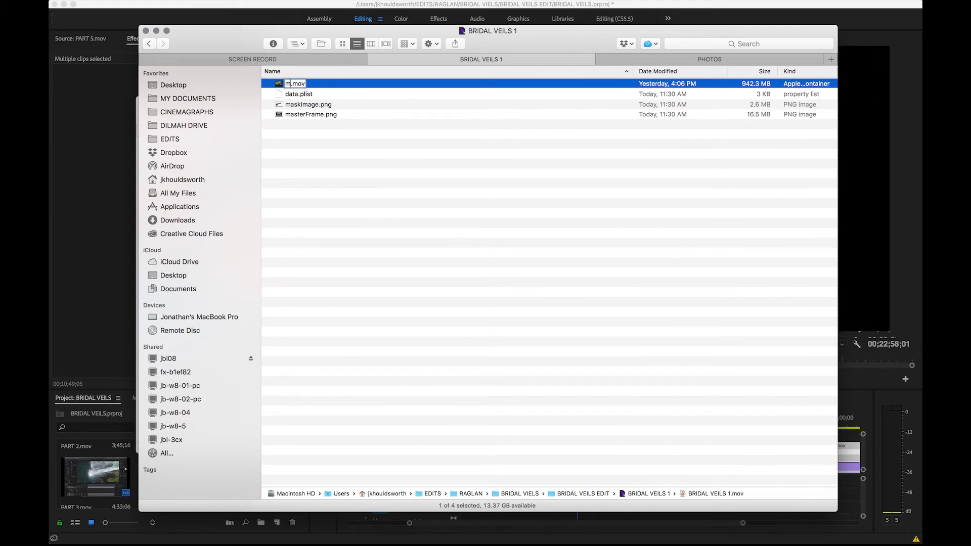
type("movie")
key("Return")
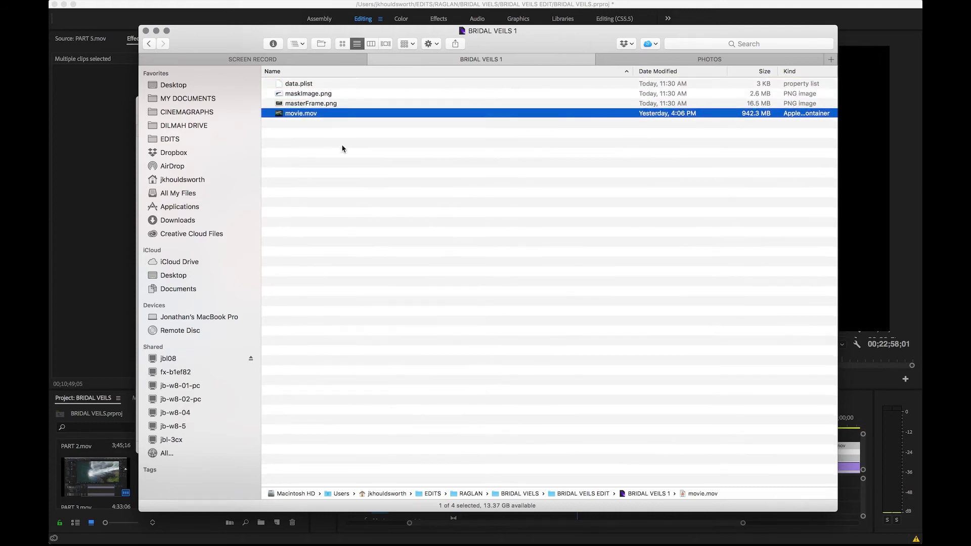
left_click(331, 165)
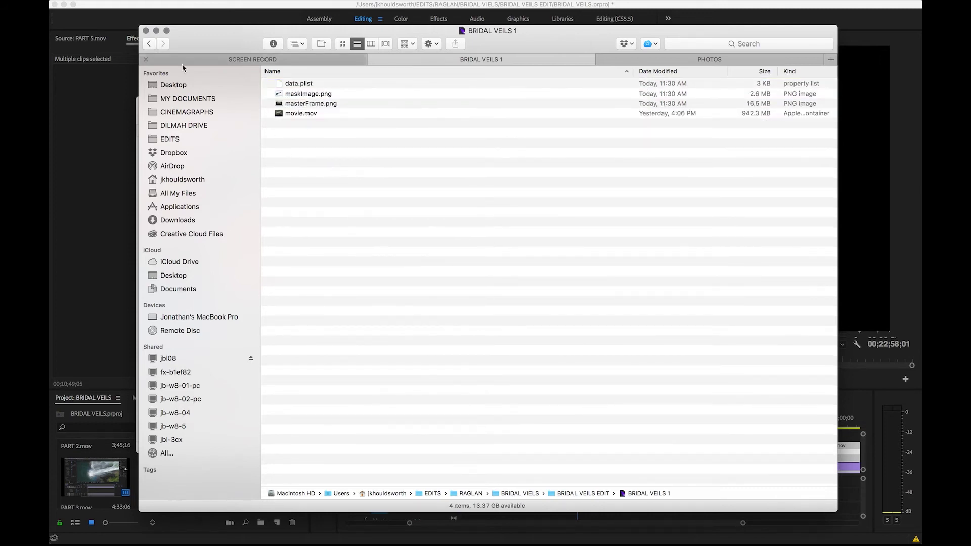
left_click(148, 45)
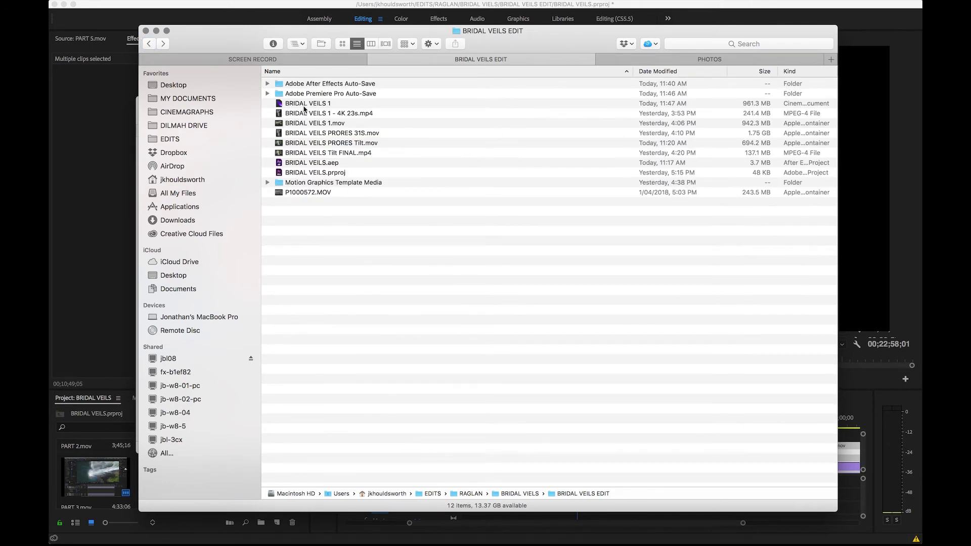
left_click(308, 104)
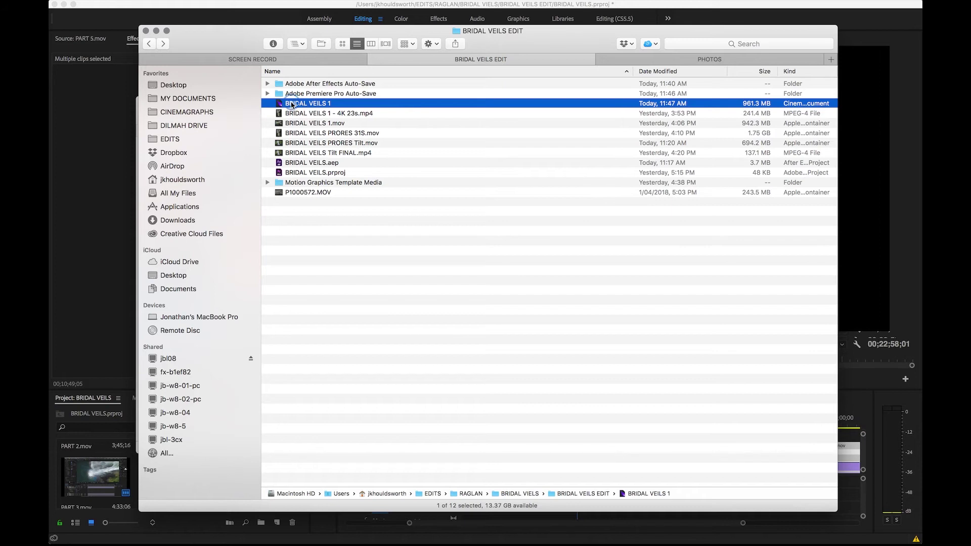
Open the BRIDAL VEILS 1 cinemagraph in Cinemagraph Pro.
double_click(291, 104)
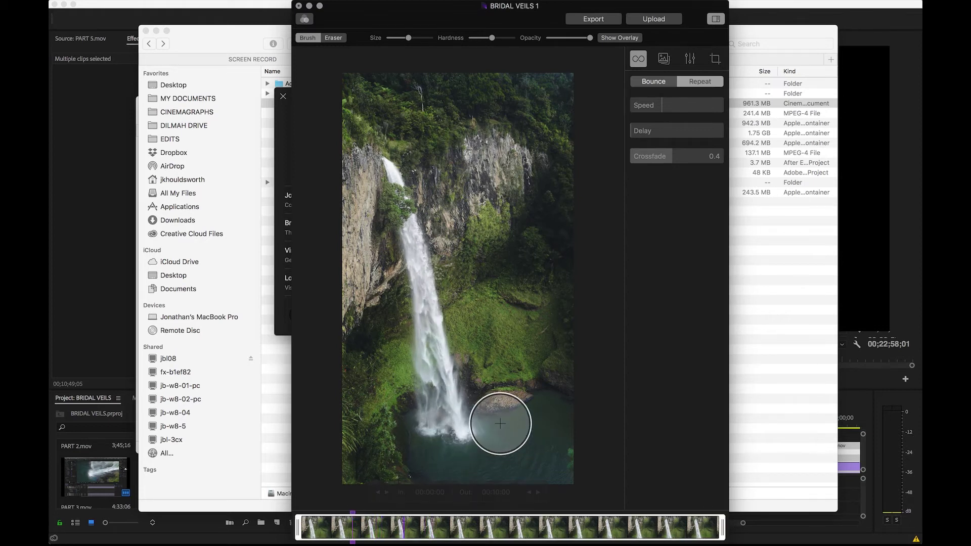
scroll(500, 424, "up", 10)
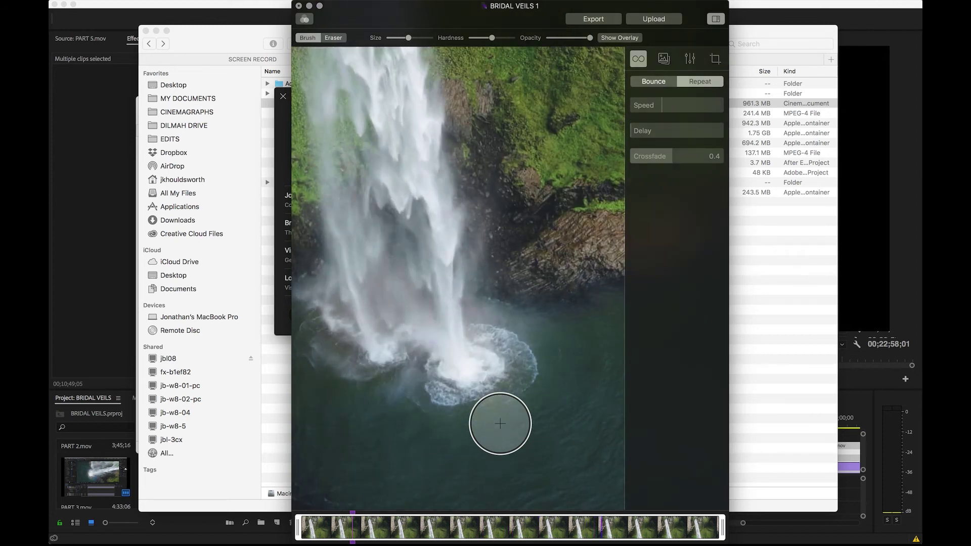
scroll(501, 423, "down", 10)
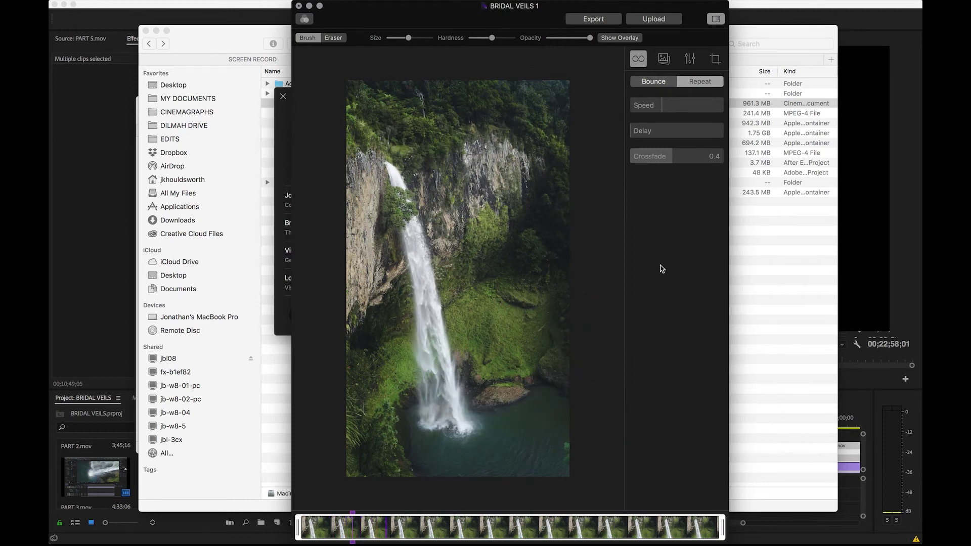
Export as Apple ProRes 422 with 4 repetitions, replacing the existing movie file.
left_click(593, 20)
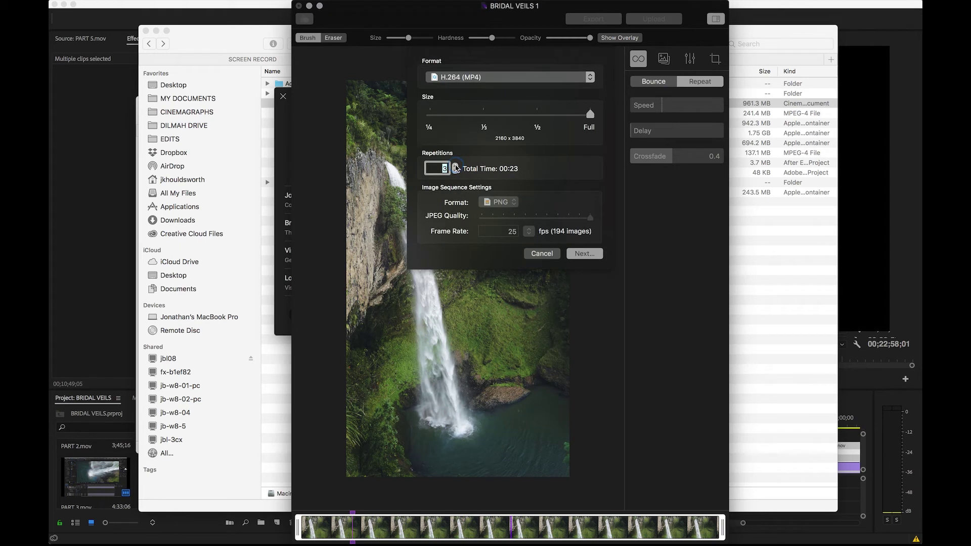
left_click(541, 80)
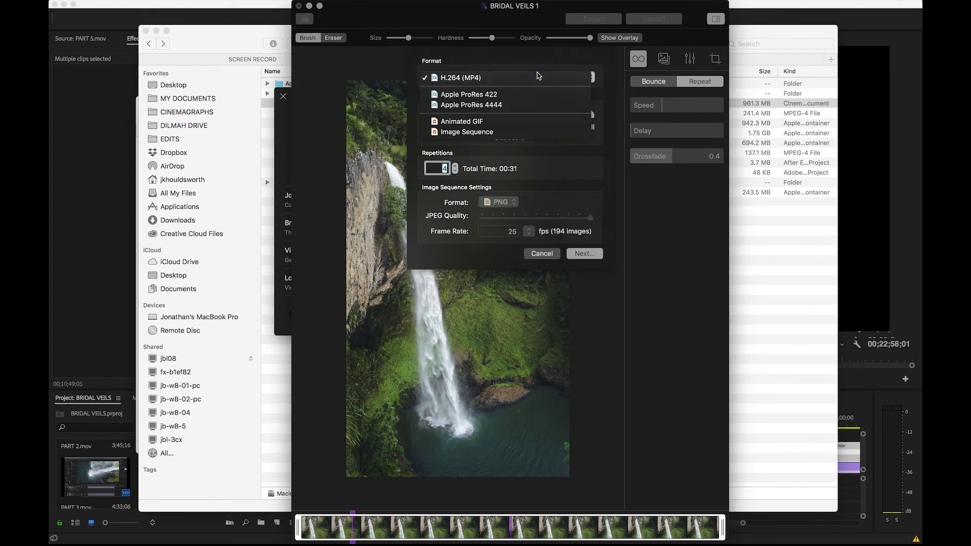
left_click(514, 97)
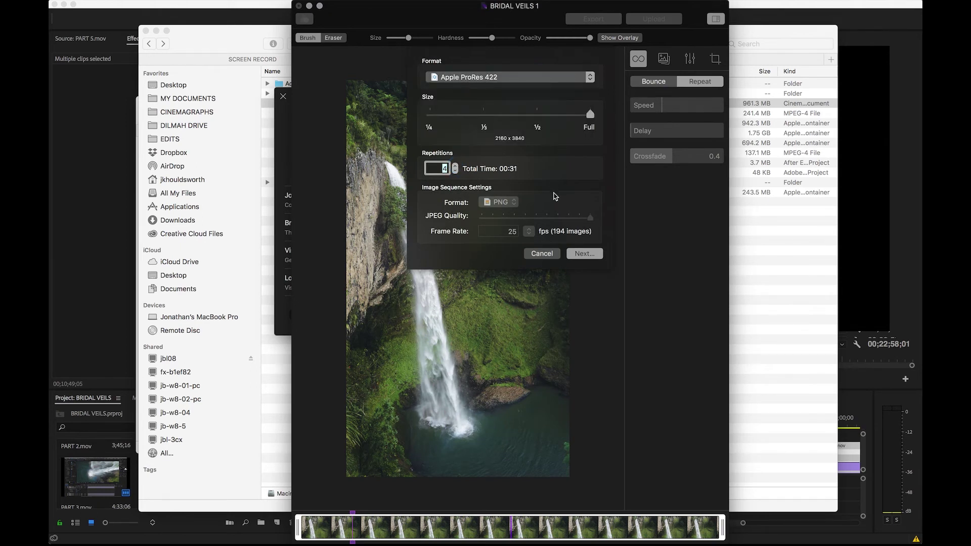
left_click(581, 255)
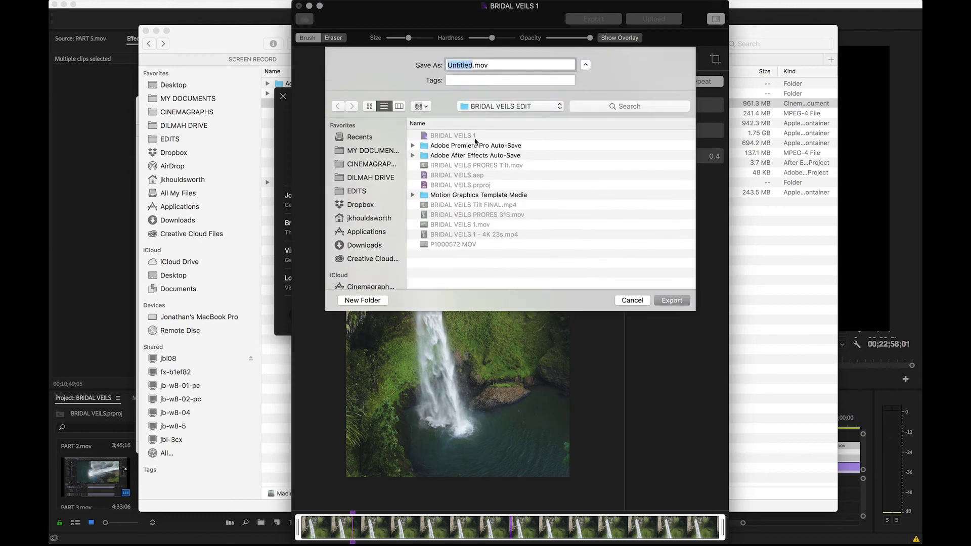
left_click(494, 216)
left_click(672, 300)
left_click(584, 110)
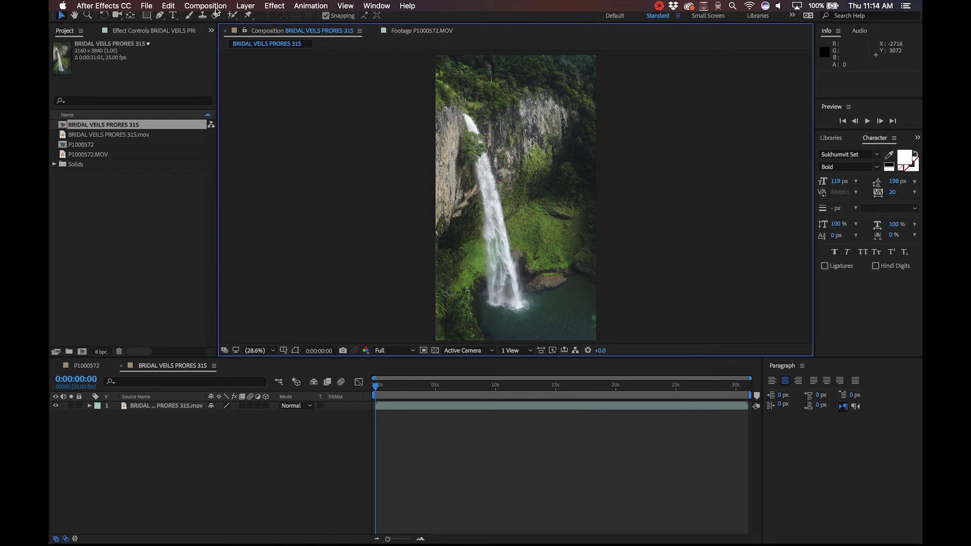
Resize the BRIDAL VEILS PRORES 31S composition to 1920×1080 in Composition Settings.
left_click(216, 9)
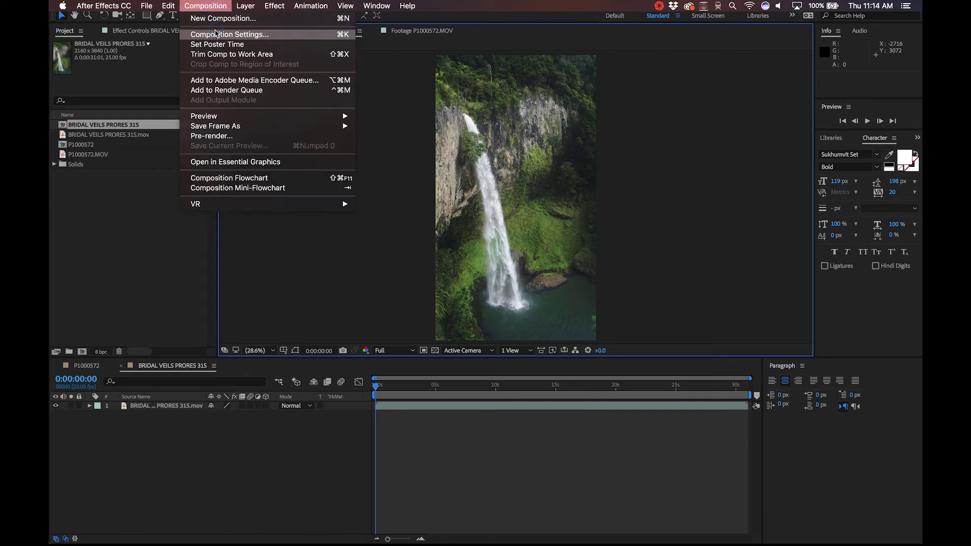
left_click(216, 33)
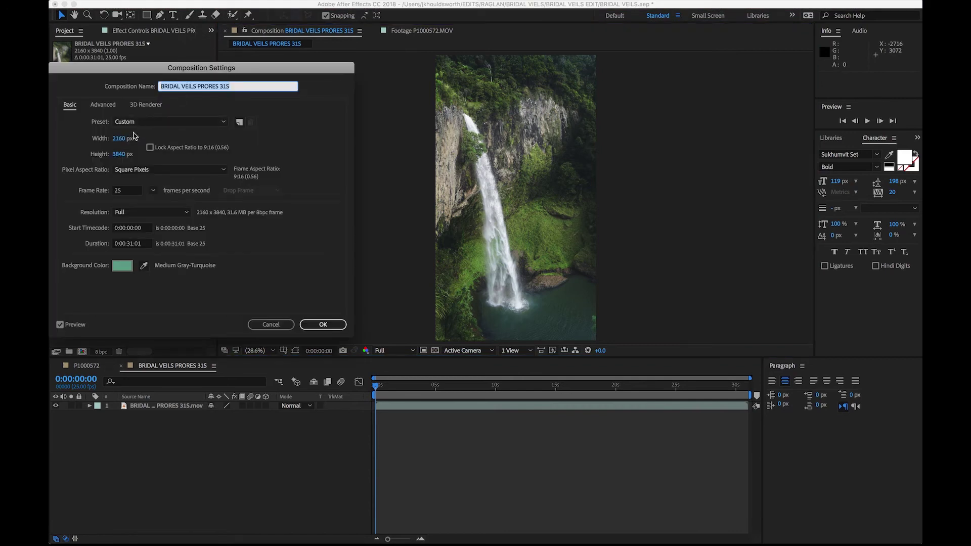
left_click(121, 139)
type("1920")
key("Tab")
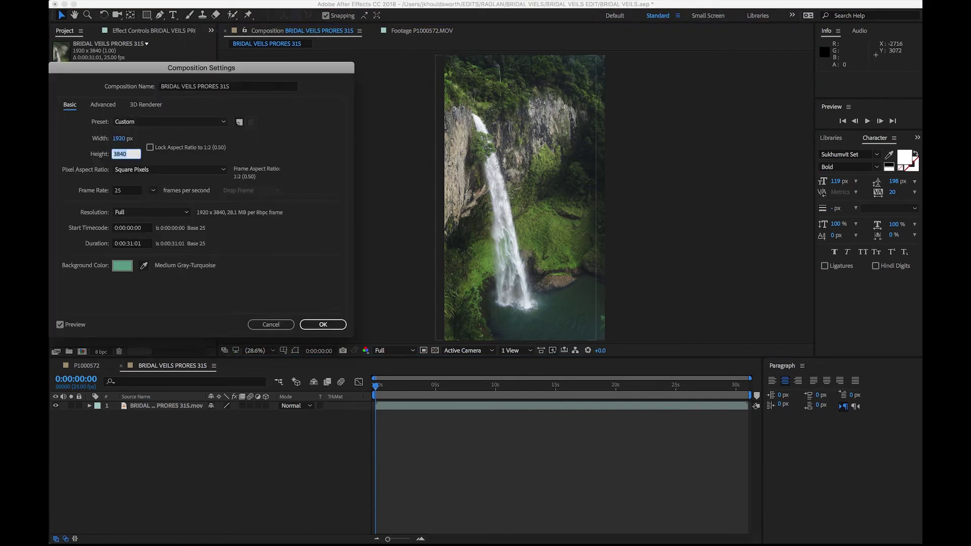
type("1080")
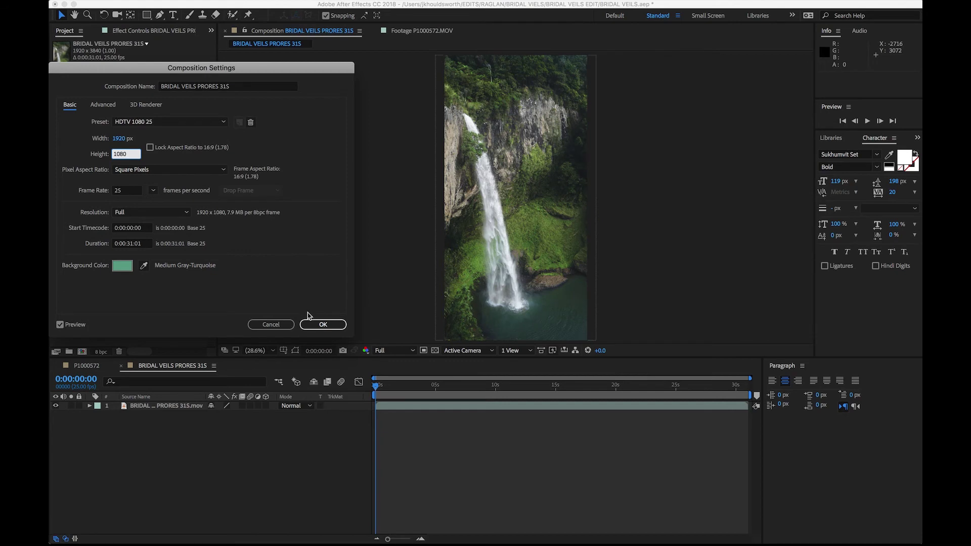
left_click(323, 324)
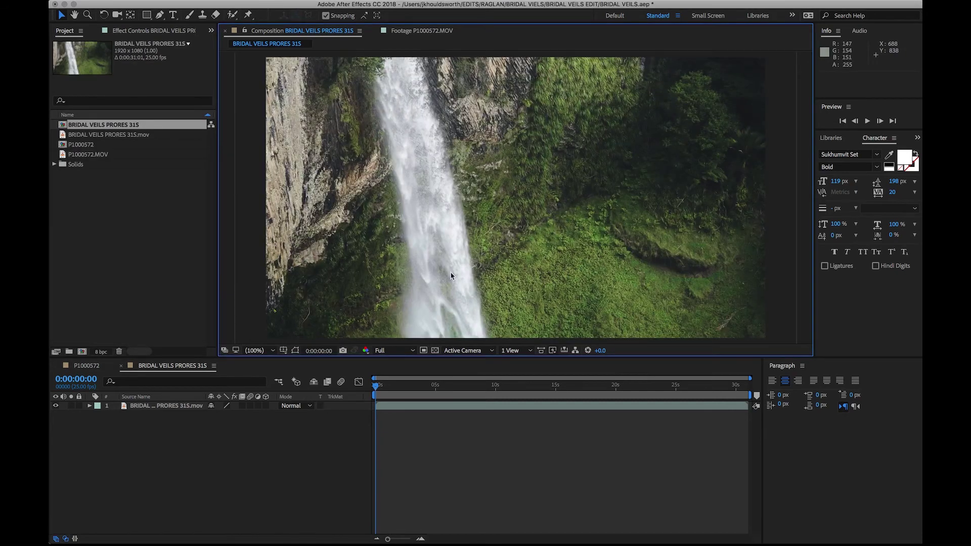
Zoom the viewer out and in, then set magnification to Fit.
key("z")
left_click(532, 233, "alt")
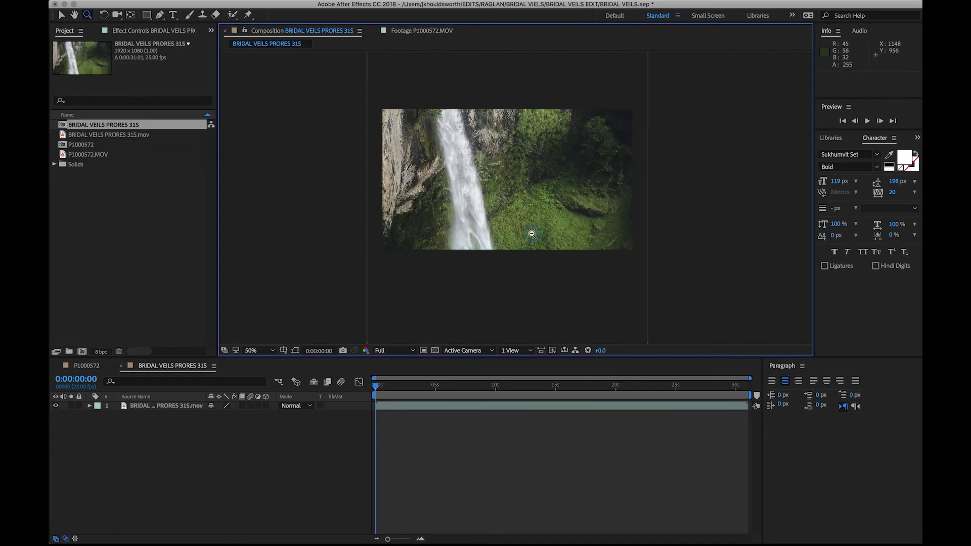
left_click(512, 184)
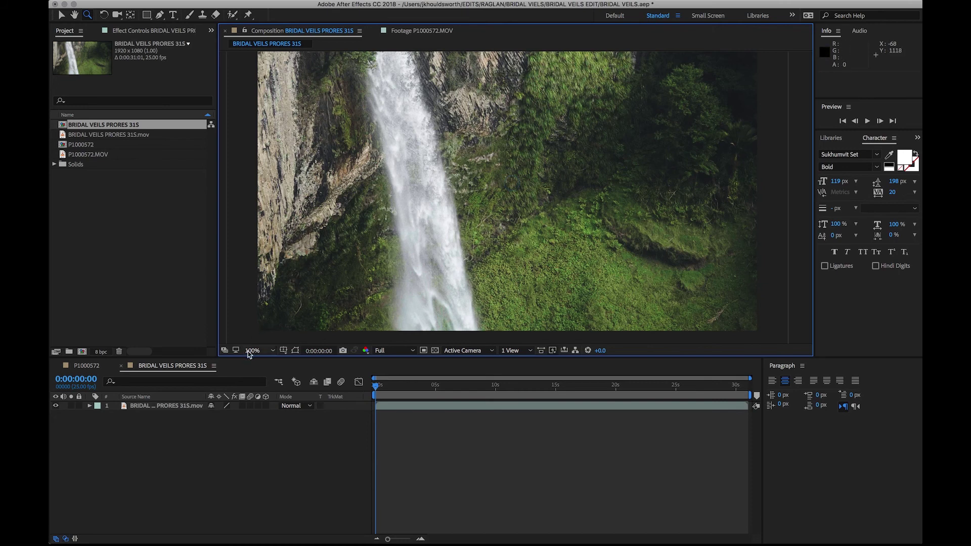
left_click(252, 351)
left_click(257, 360)
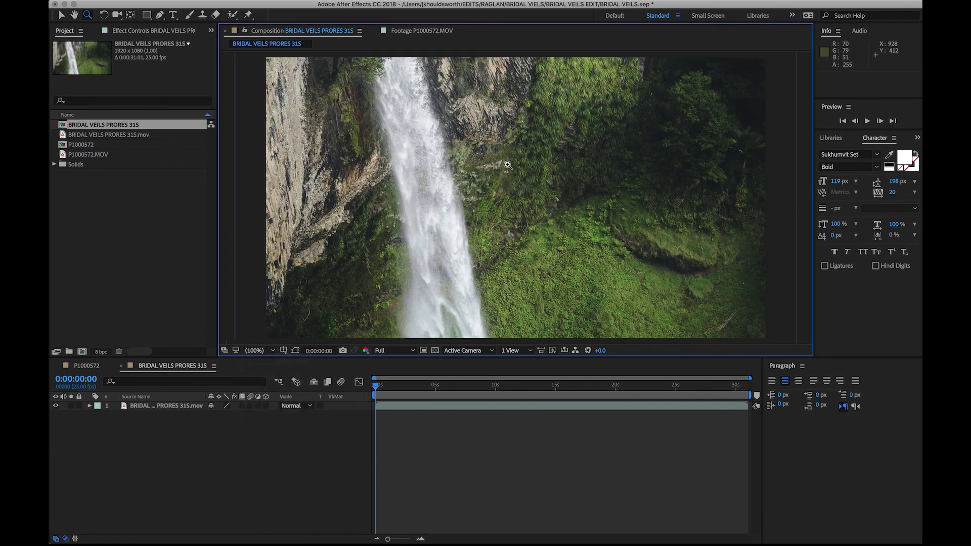
Fit the footage to comp width, move Position Y to 1387 and keyframe Position and Scale at 0s.
right_click(508, 143)
mouse_move(567, 200)
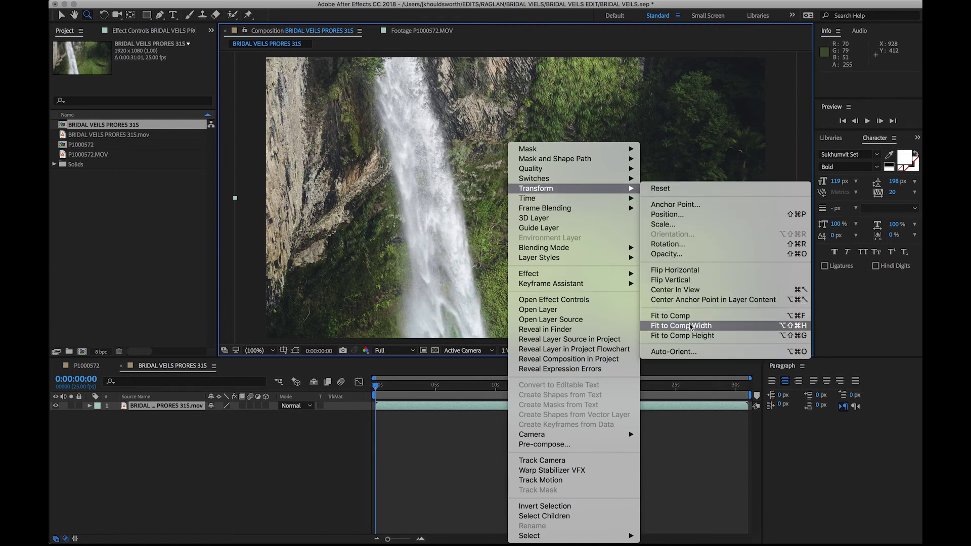
left_click(722, 329)
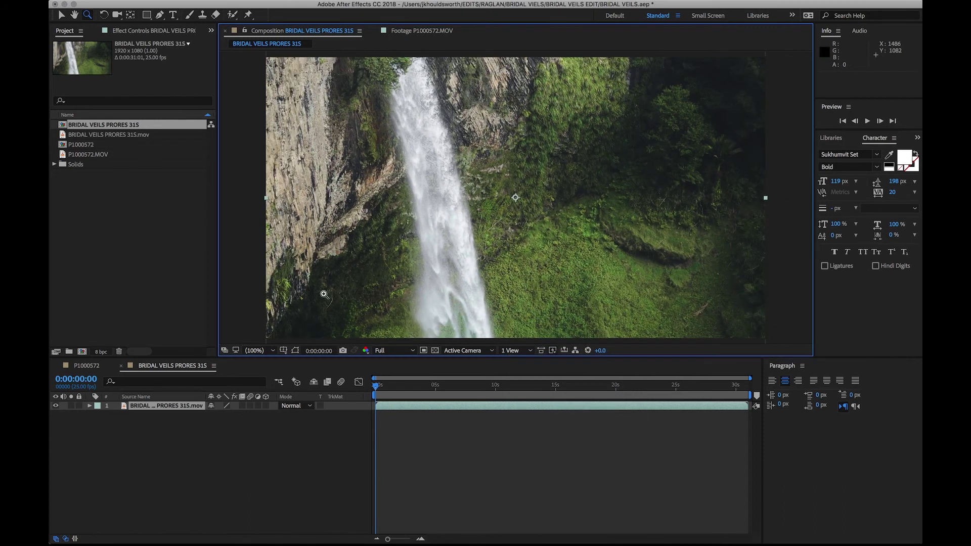
left_click(90, 406)
left_click(99, 418)
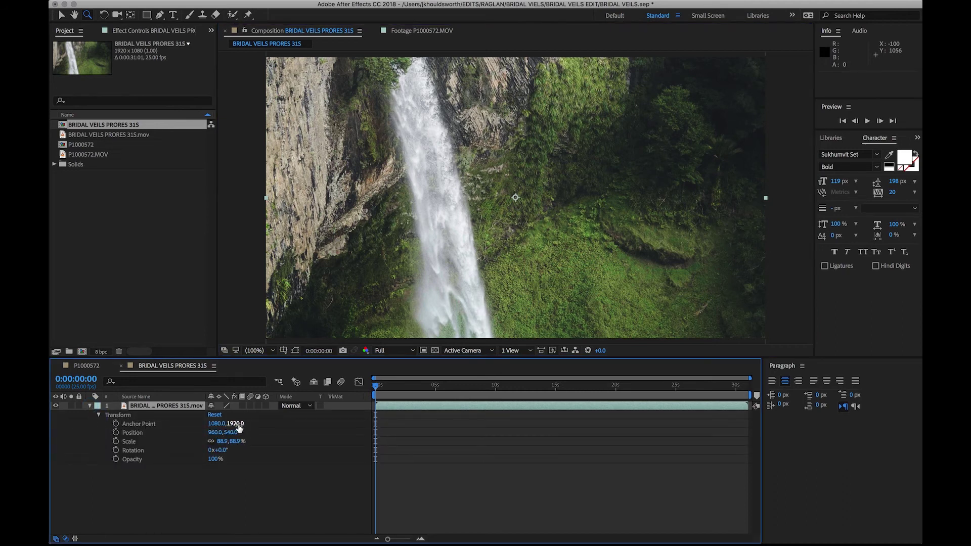
left_click_drag(232, 432, 668, 439)
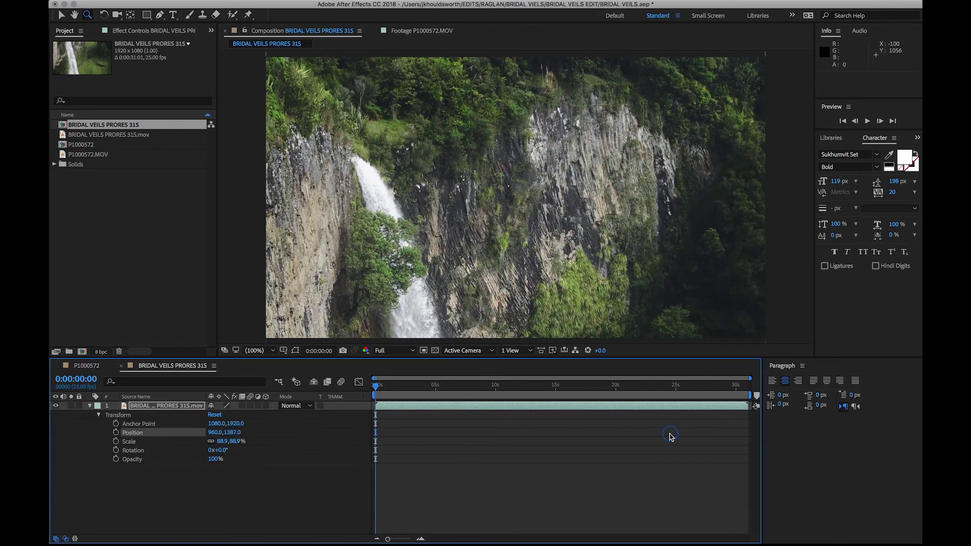
left_click(116, 433)
left_click(116, 442)
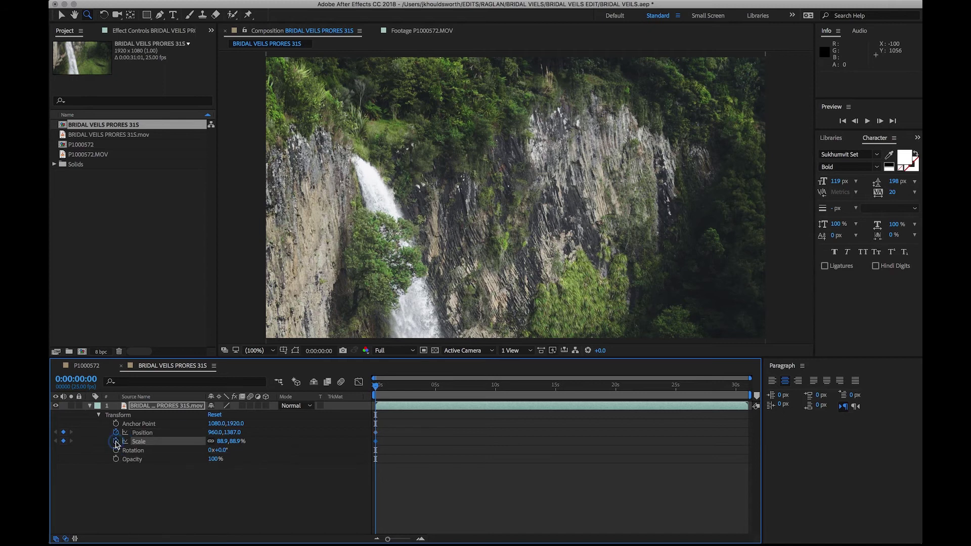
Try a Scale of 100, then undo back to 88.9%.
right_click(429, 264)
left_click(226, 443)
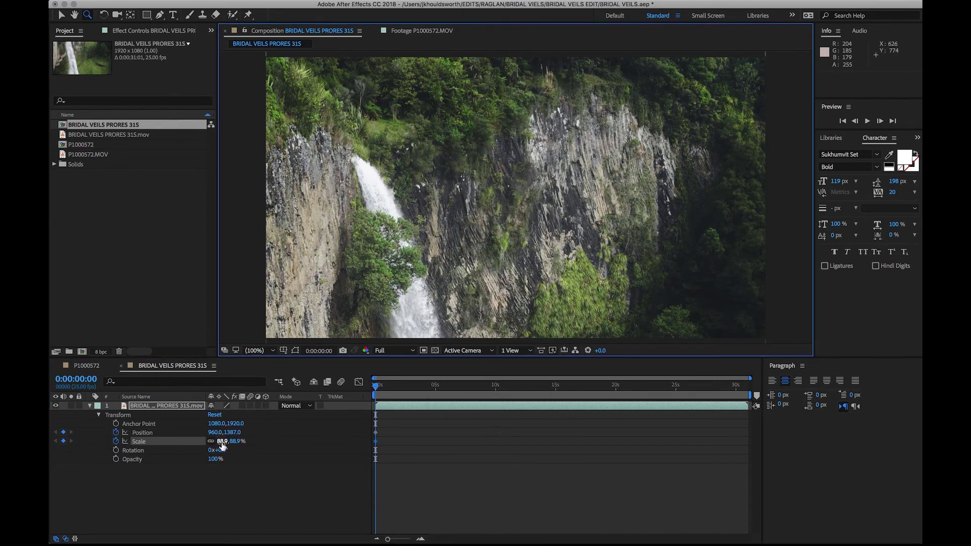
left_click(222, 441)
type("100")
key("Tab")
key("super+z")
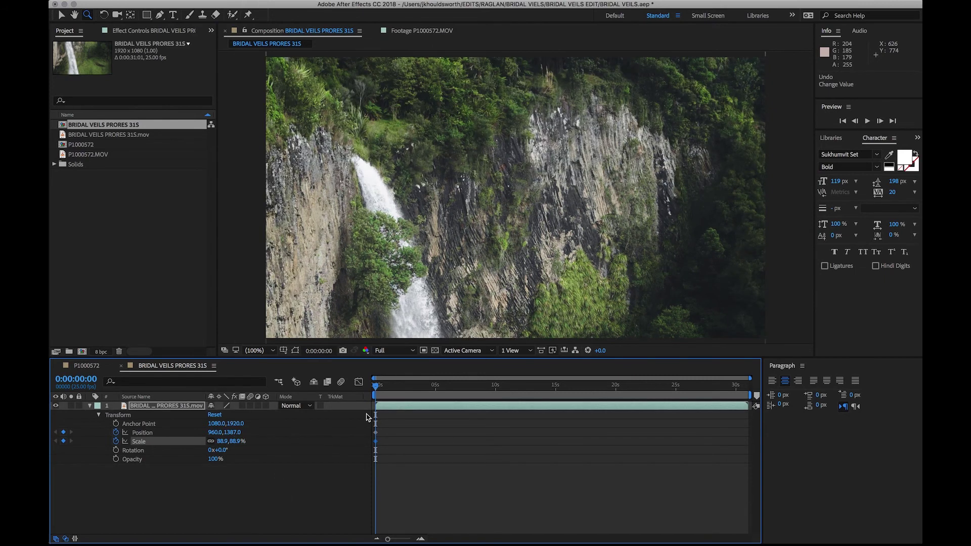
At 0:00:12:17, set Position Y to -670 and Scale to 100%.
left_click_drag(376, 388, 511, 393)
key("space")
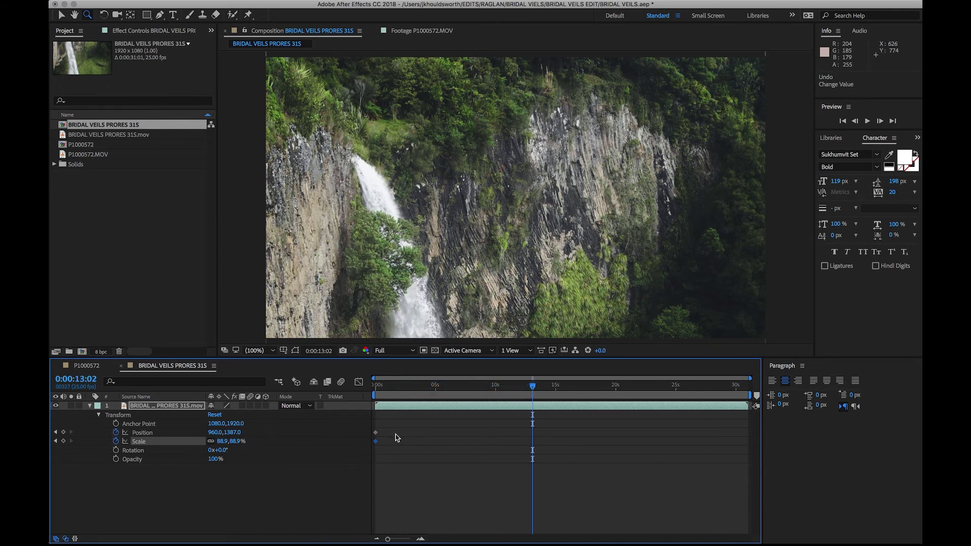
left_click_drag(533, 388, 527, 388)
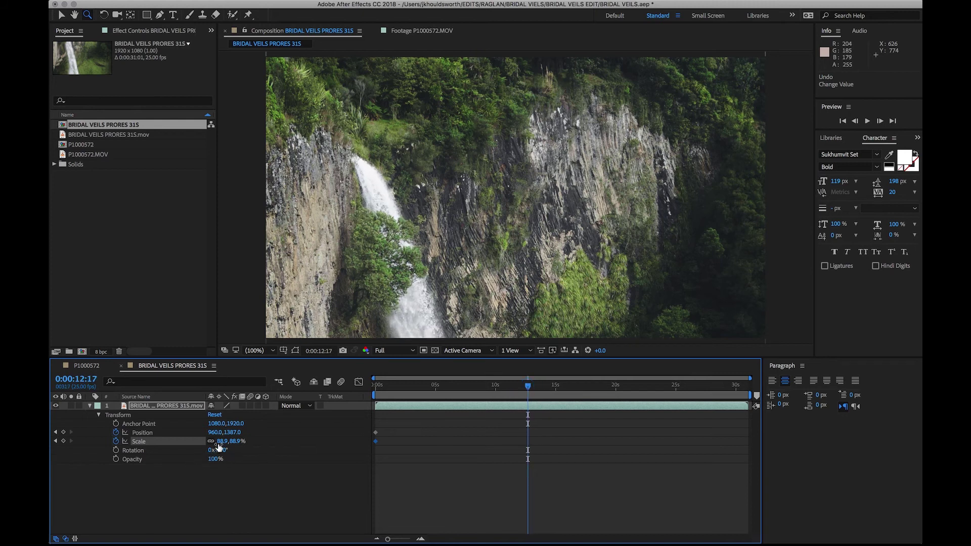
left_click(232, 433)
type("0")
key("Tab")
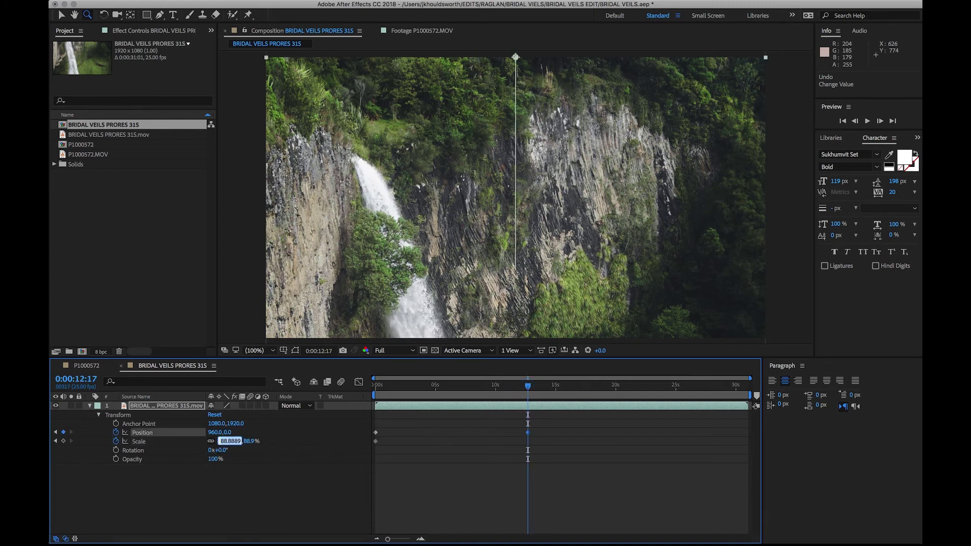
left_click_drag(226, 432, 188, 470)
left_click_drag(232, 434, 61, 442)
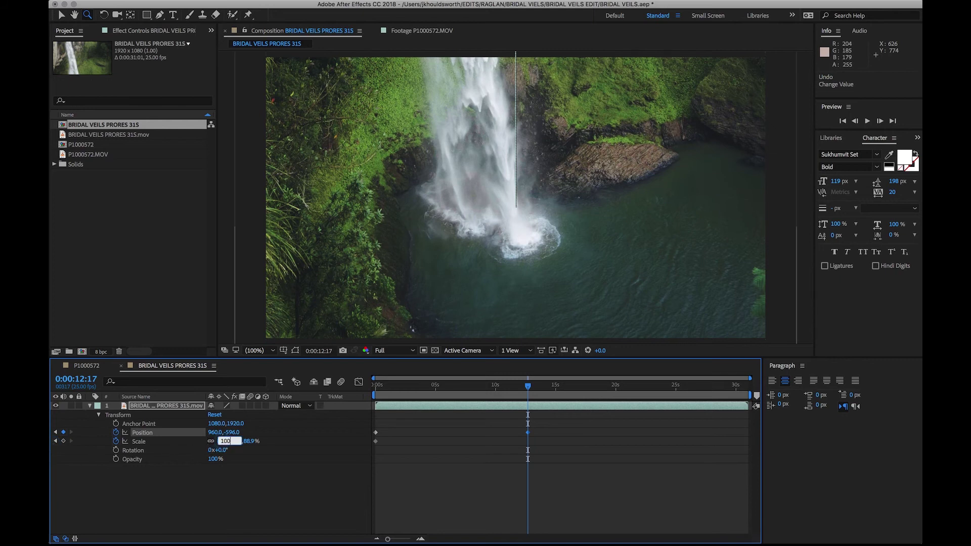
key("Tab")
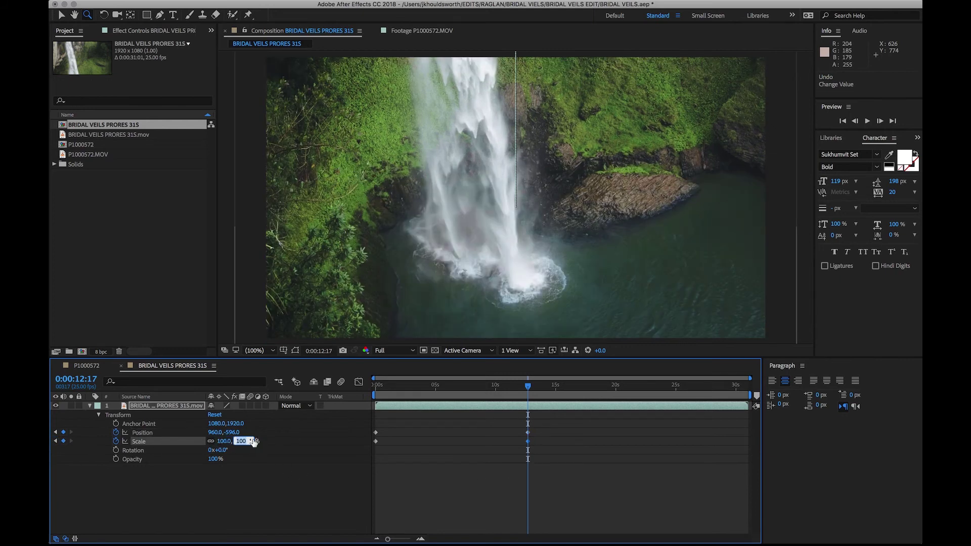
left_click_drag(224, 432, 183, 443)
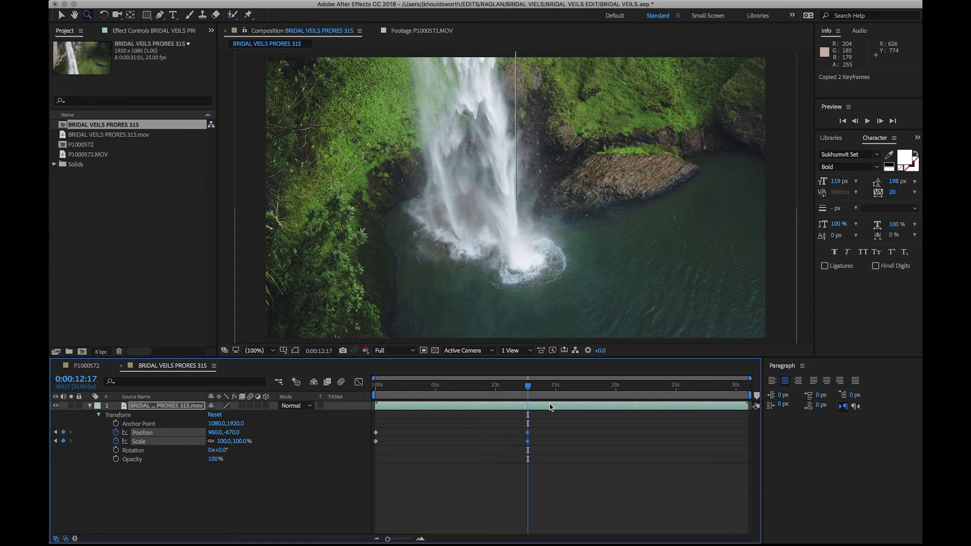
Paste the opening keyframes at 26:17, shift the first keys to 0:00:00:19, and select all Position and Scale keys.
left_click_drag(561, 391, 566, 391)
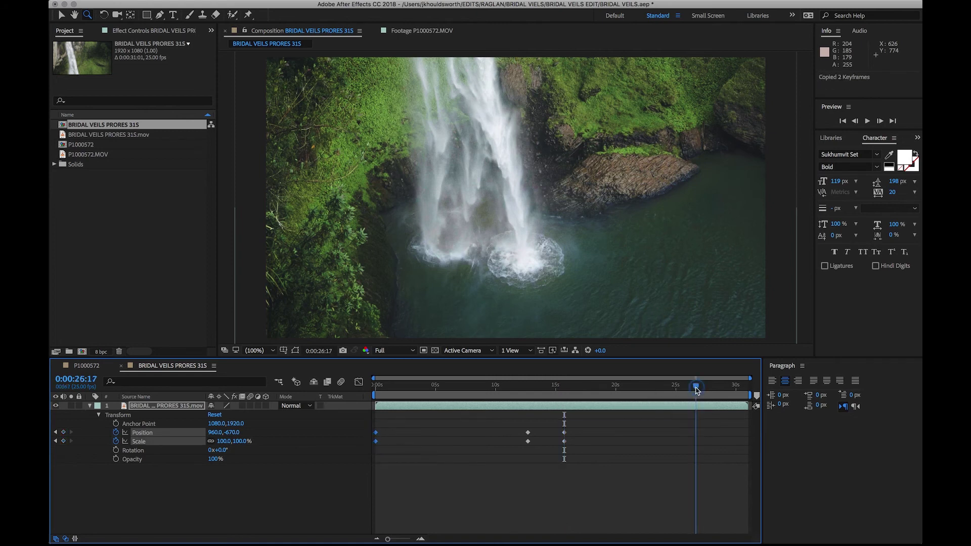
key("super+v")
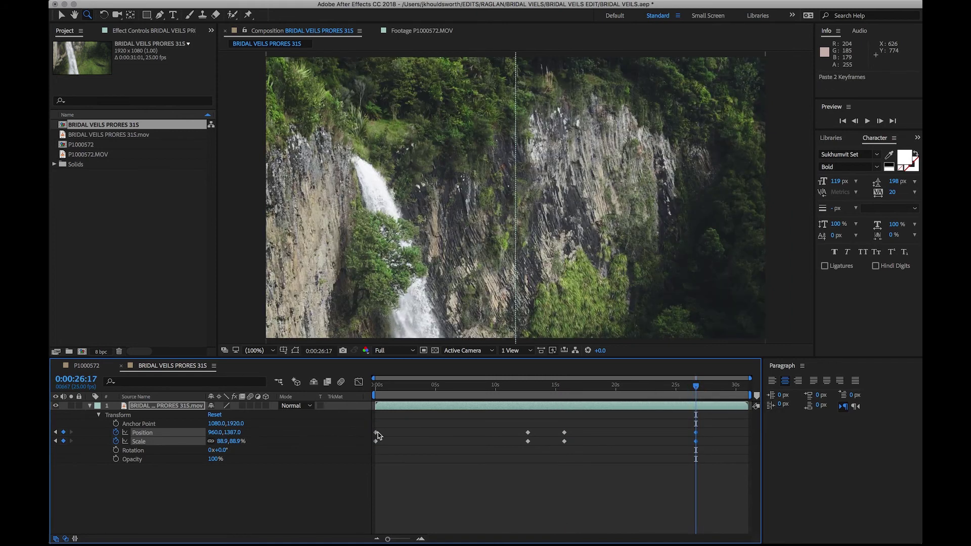
left_click_drag(381, 429, 375, 445)
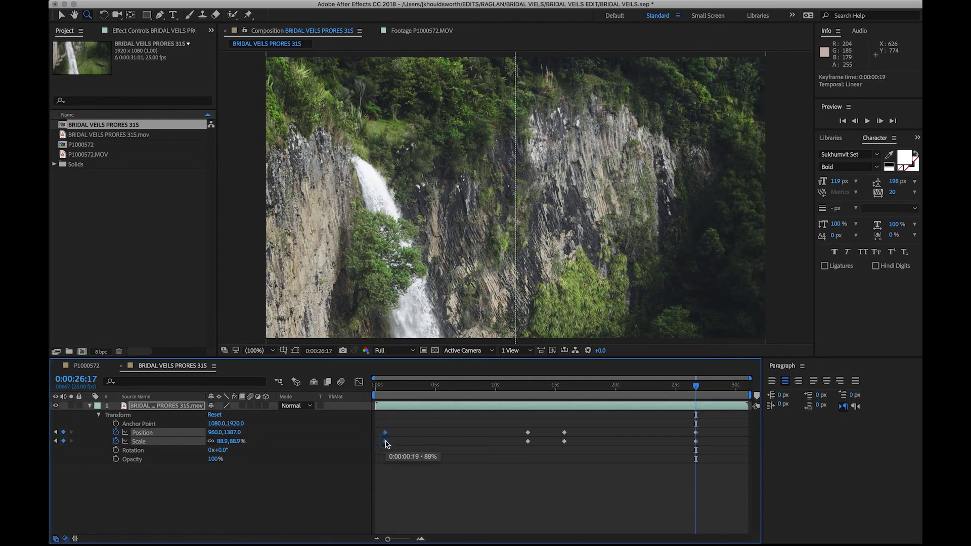
left_click_drag(384, 390, 722, 397)
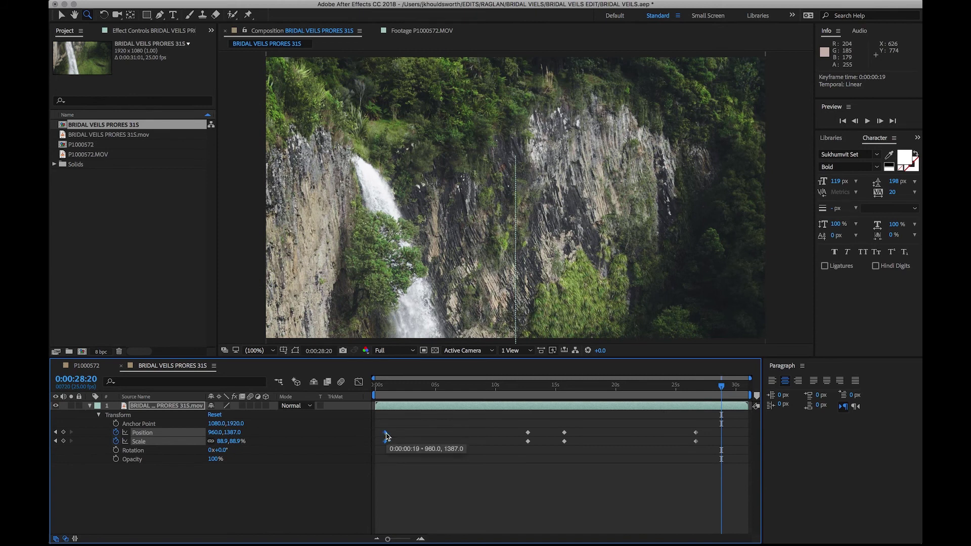
left_click_drag(706, 475, 374, 426)
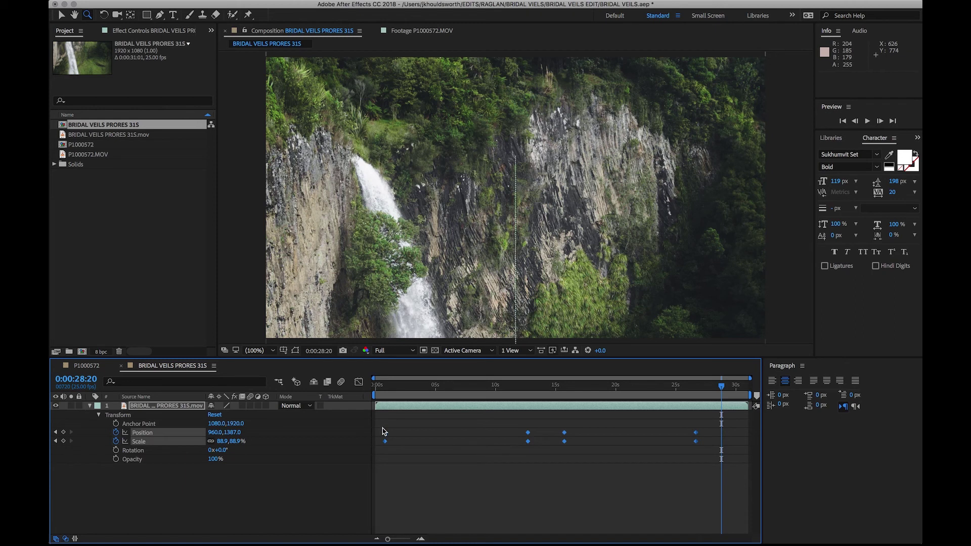
Apply Easy Ease to all selected Position and Scale keyframes.
right_click(386, 436)
mouse_move(444, 539)
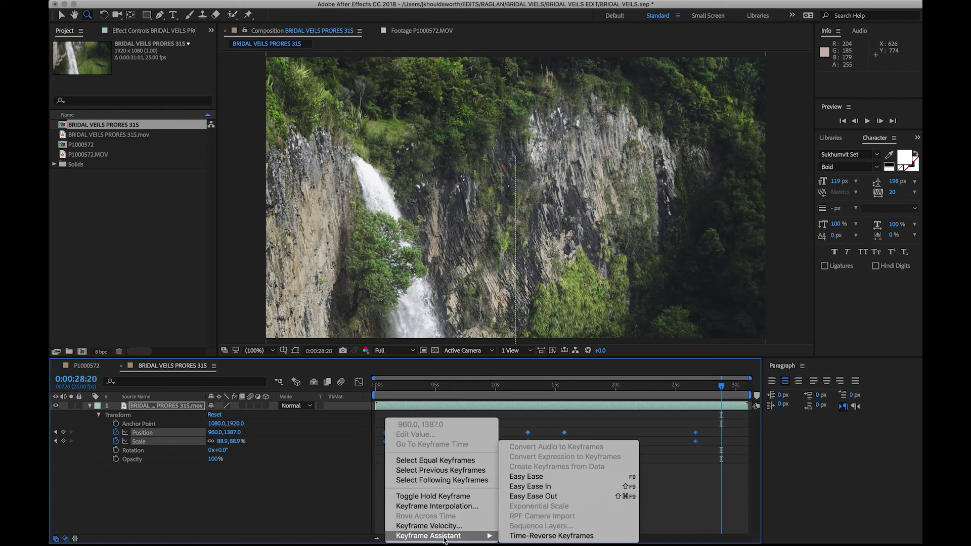
left_click(539, 479)
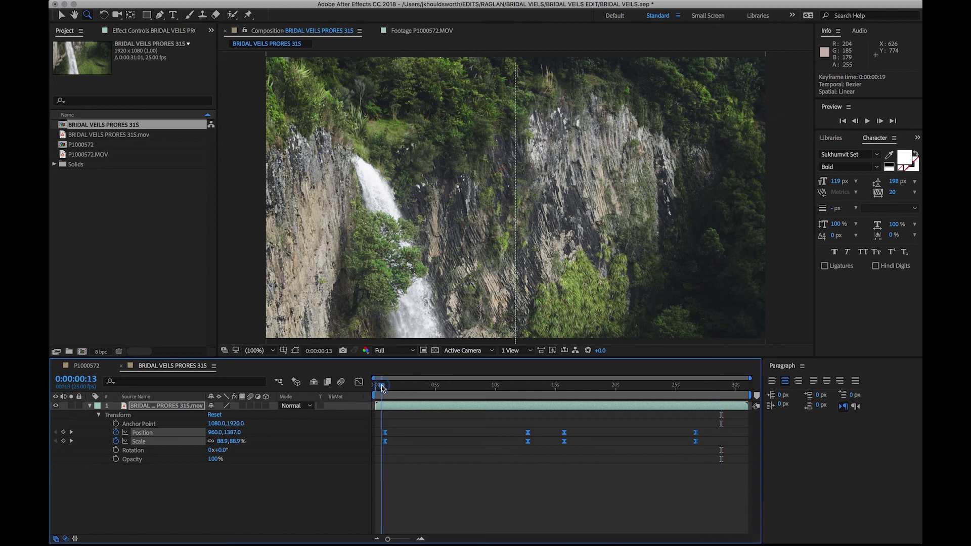
Preview the eased tilt from around 10 seconds.
left_click_drag(382, 388, 498, 393)
key("space")
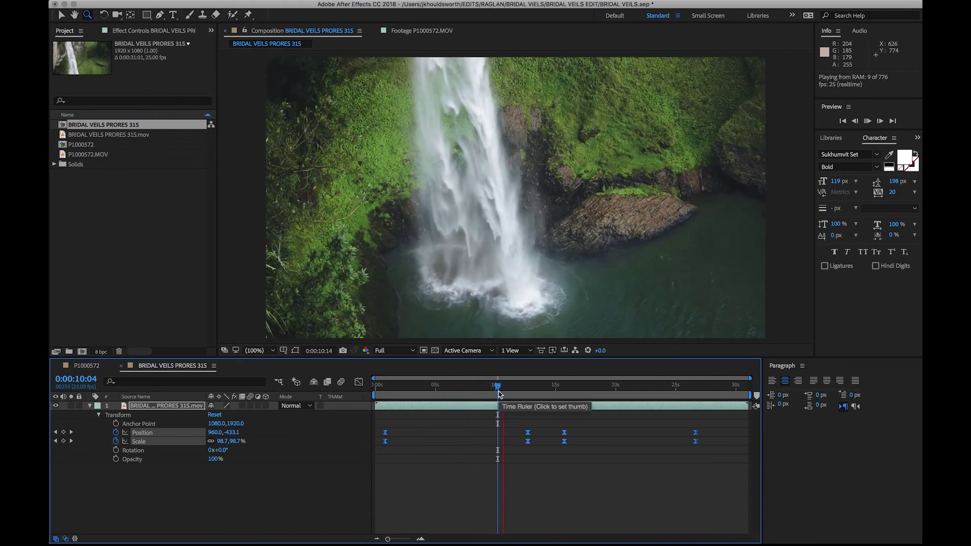
key("space")
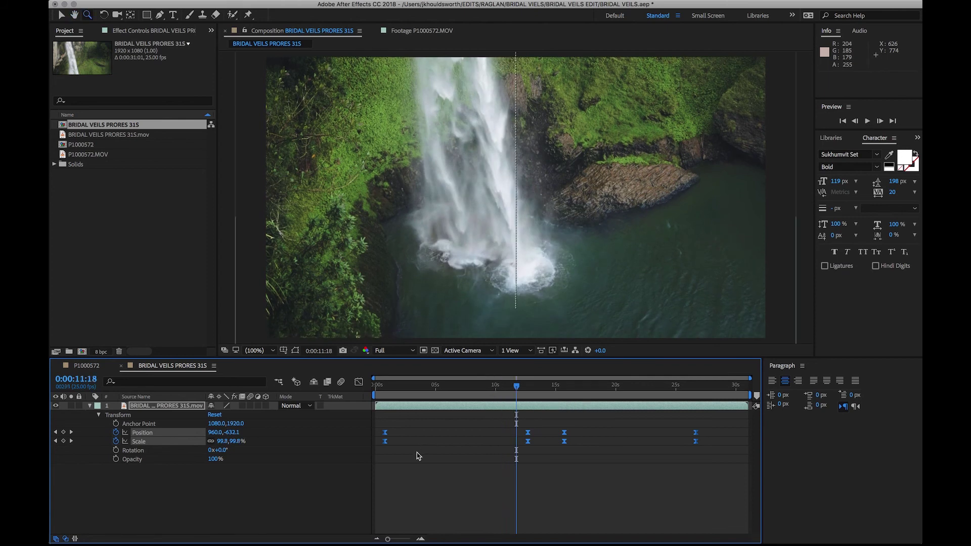
Add the BRIDAL VEILS PRORES 31S composition to the render queue.
left_click(146, 6)
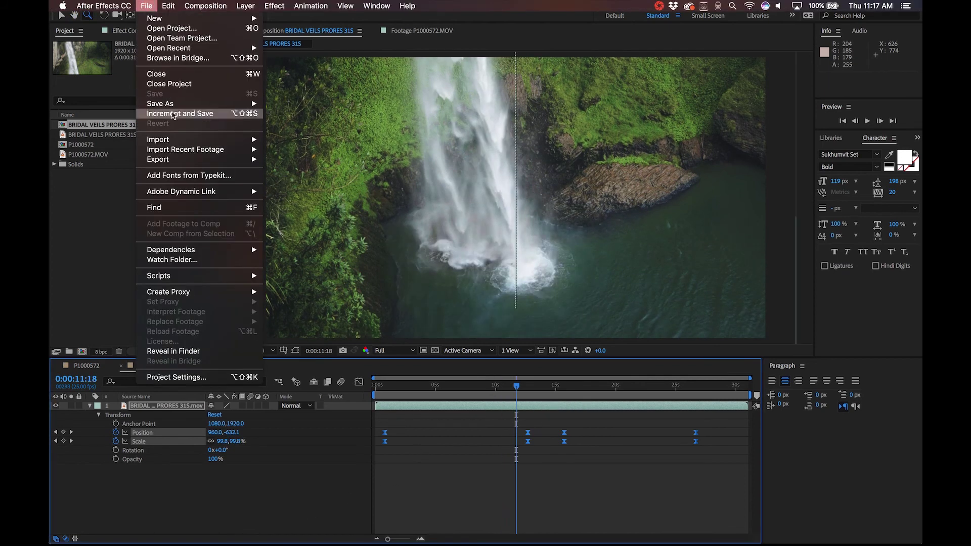
mouse_move(177, 159)
left_click(310, 169)
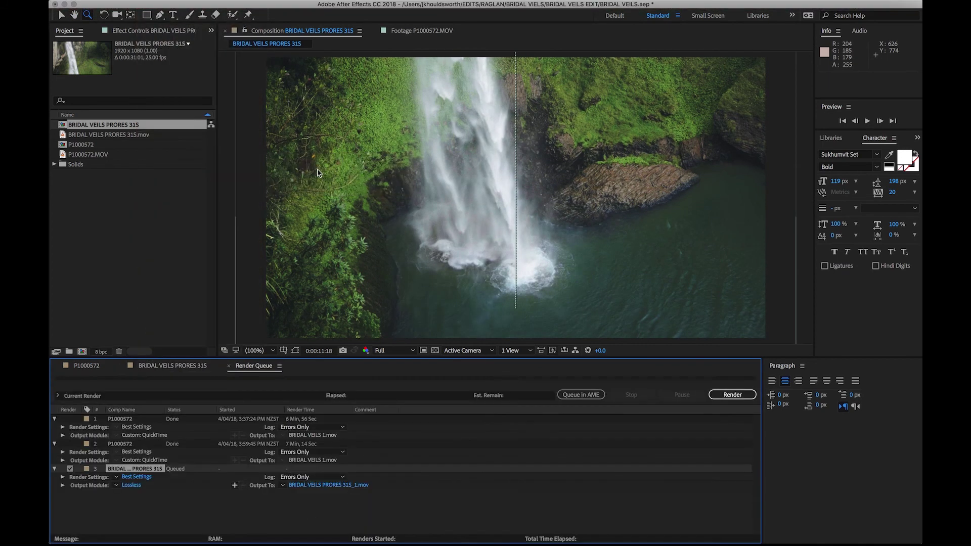
Set the output module format to QuickTime with the chosen video codec.
left_click(131, 486)
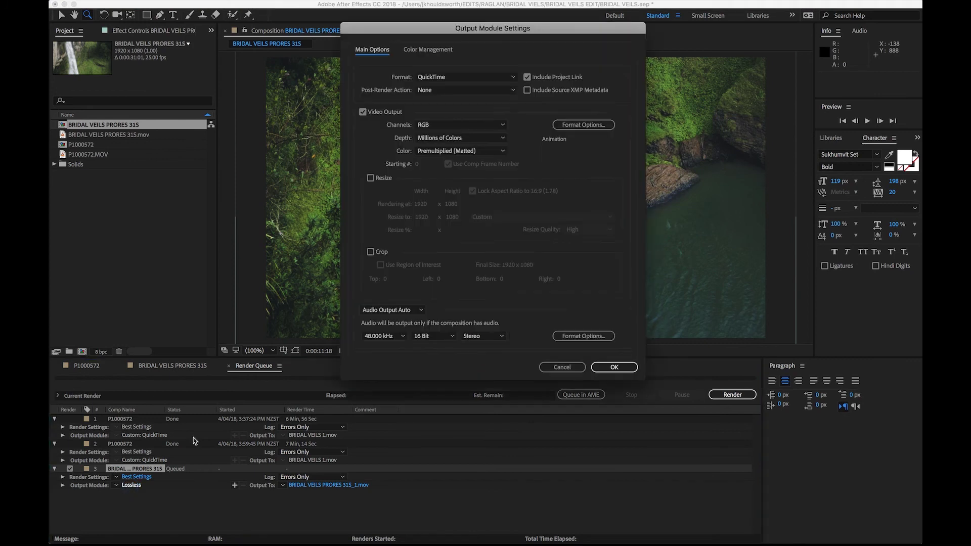
left_click(584, 125)
left_click(306, 105)
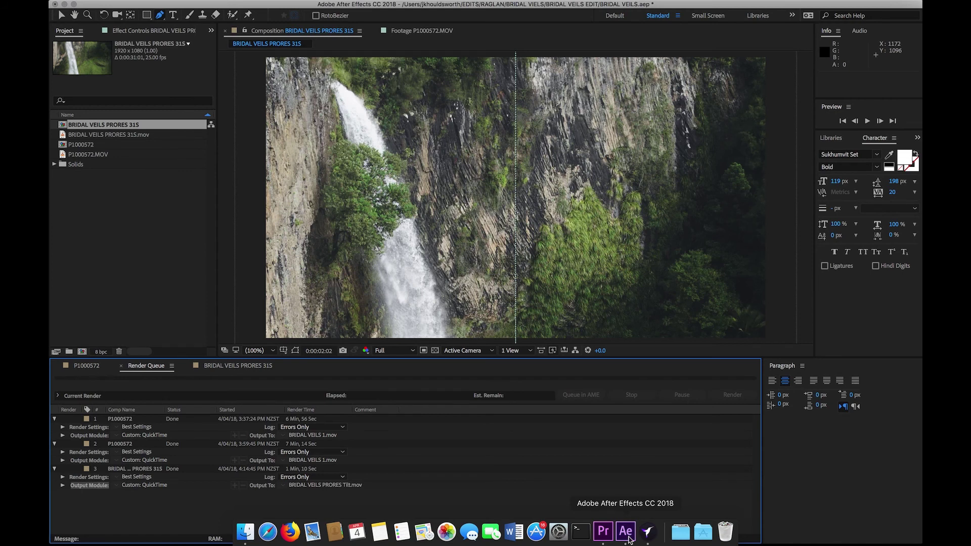
Import the rendered Tilt ProRes file from the BRIDAL VEILS EDIT folder into the Premiere project.
left_click(602, 533)
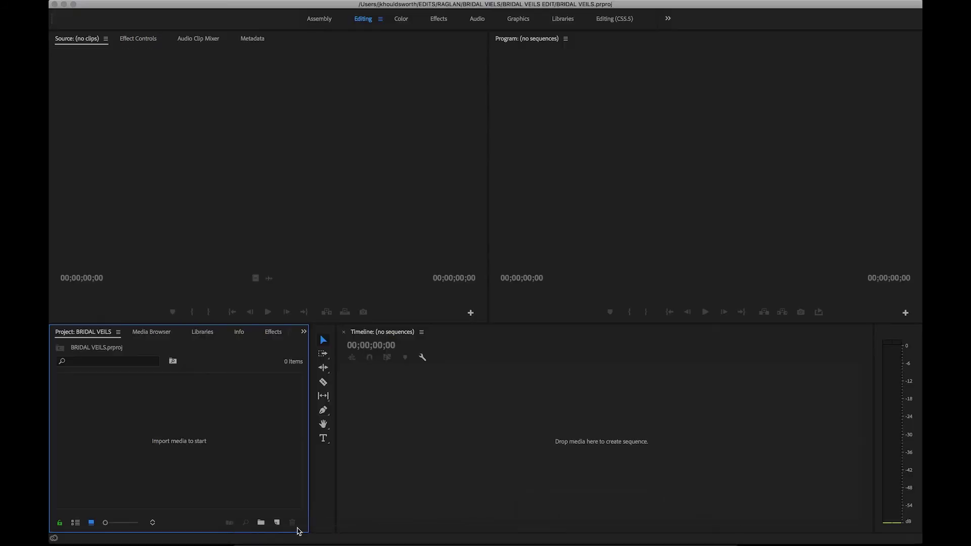
left_click(242, 531)
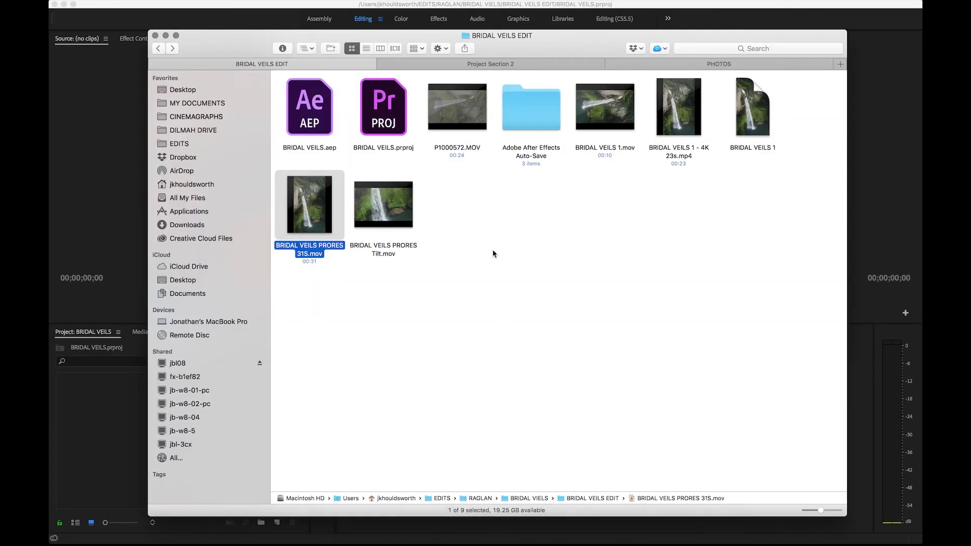
left_click(399, 221)
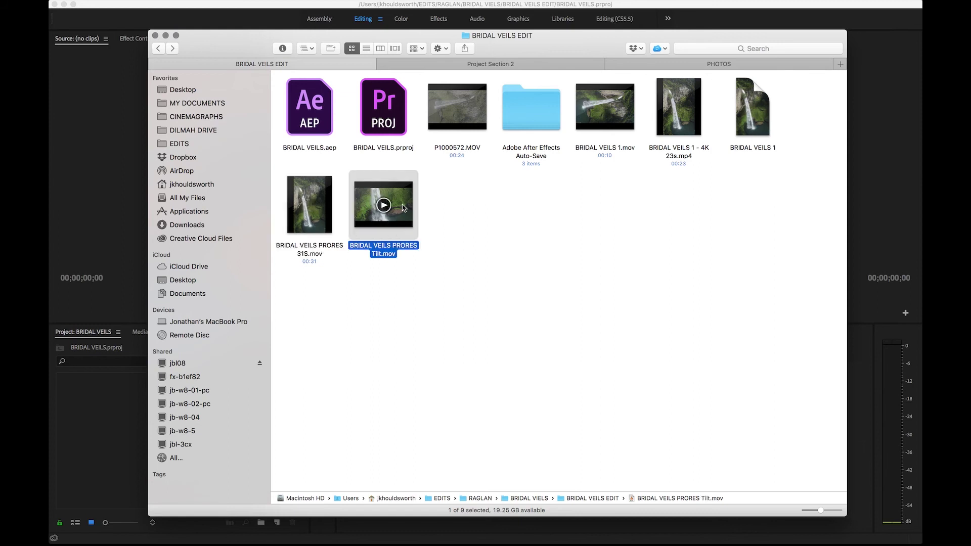
left_click_drag(404, 208, 115, 424)
Create a new sequence from the Tilt clip and paste two copies after it.
right_click(129, 416)
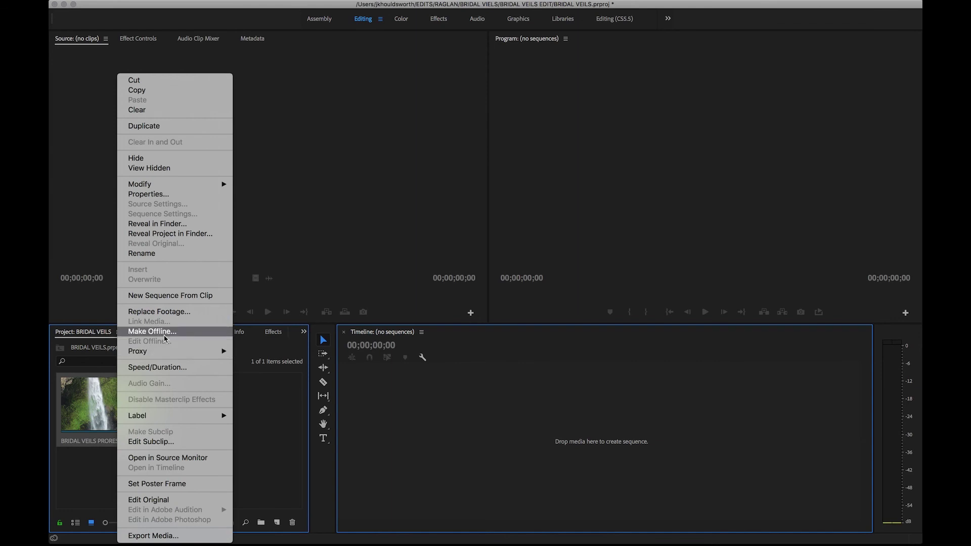
left_click(194, 297)
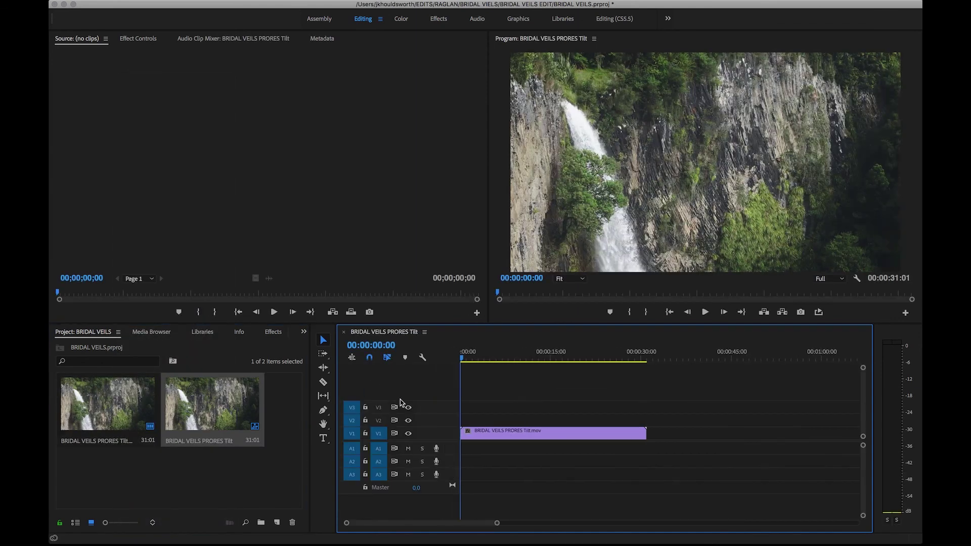
scroll(501, 434, "down", 5)
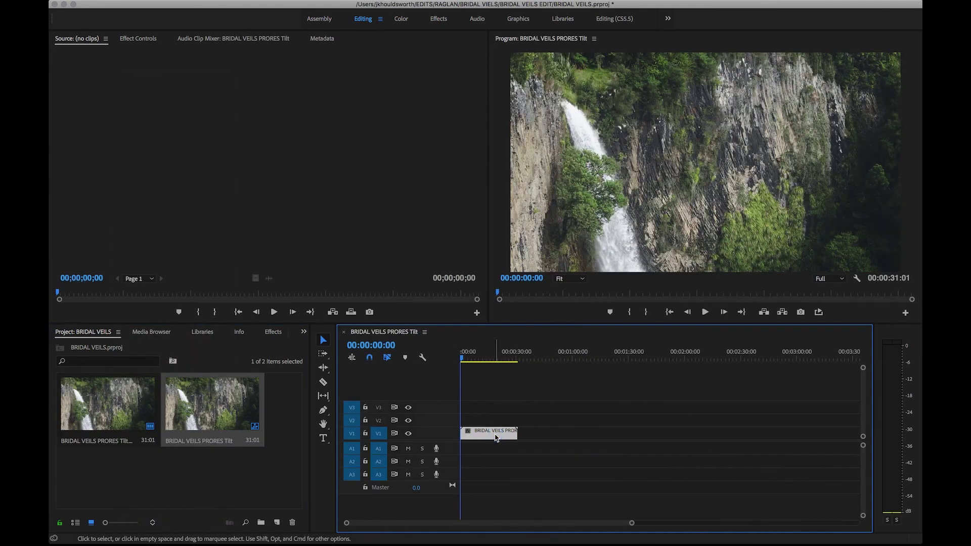
key("super+c")
key("Down")
key("super+v")
key("super+v")
Play across the join between the first loops around 0:30.
left_click(515, 357)
key("space")
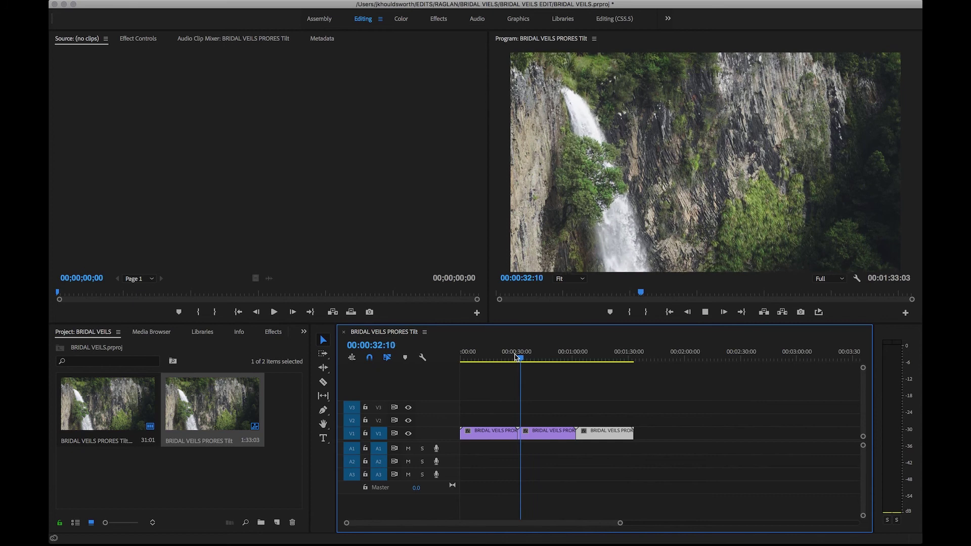
key("space")
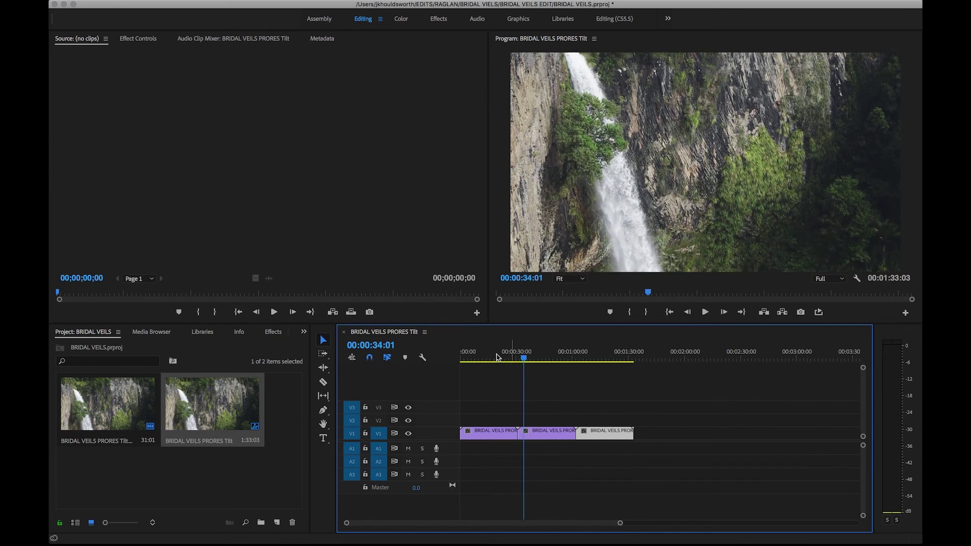
Open the export media settings for the looped sequence.
mouse_move(115, 3)
left_click(150, 9)
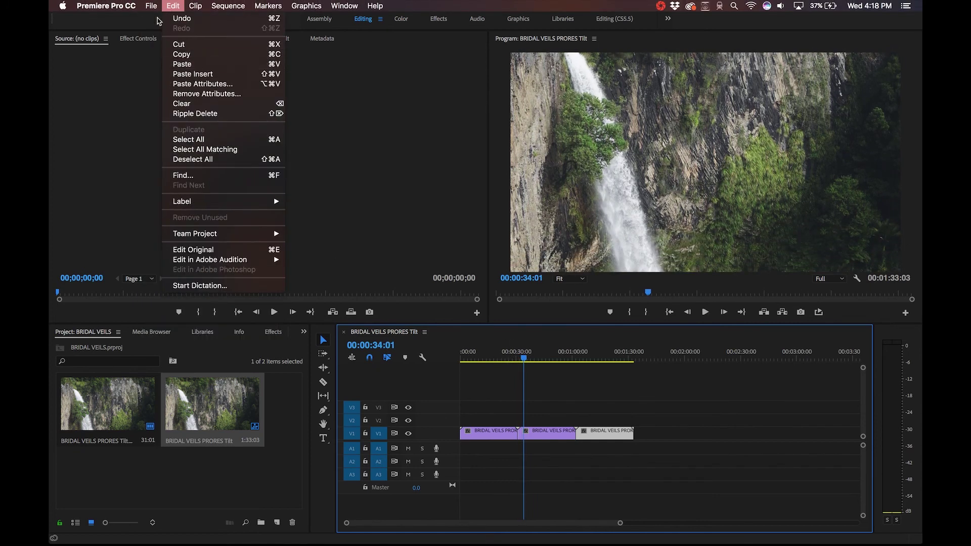
mouse_move(184, 289)
left_click(302, 283)
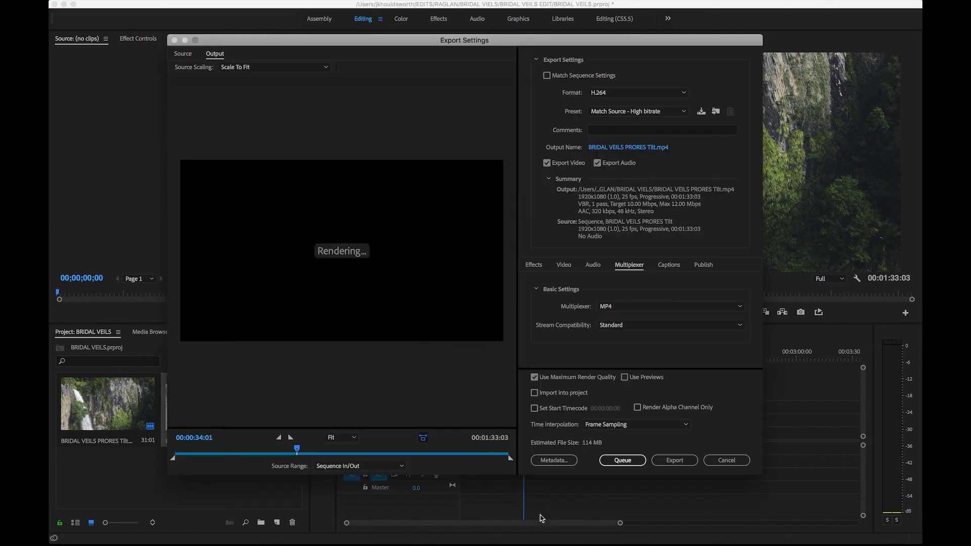
Name the output BRIDAL VEILS PRORES Tilt FINAL in the BRIDAL VEILS EDIT folder and export.
left_click(605, 149)
double_click(330, 174)
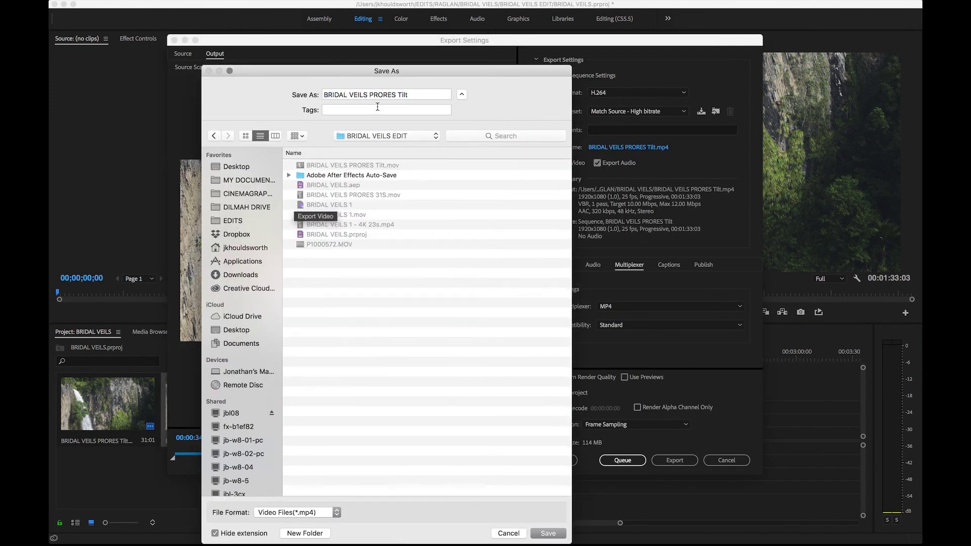
type("L")
key("Return")
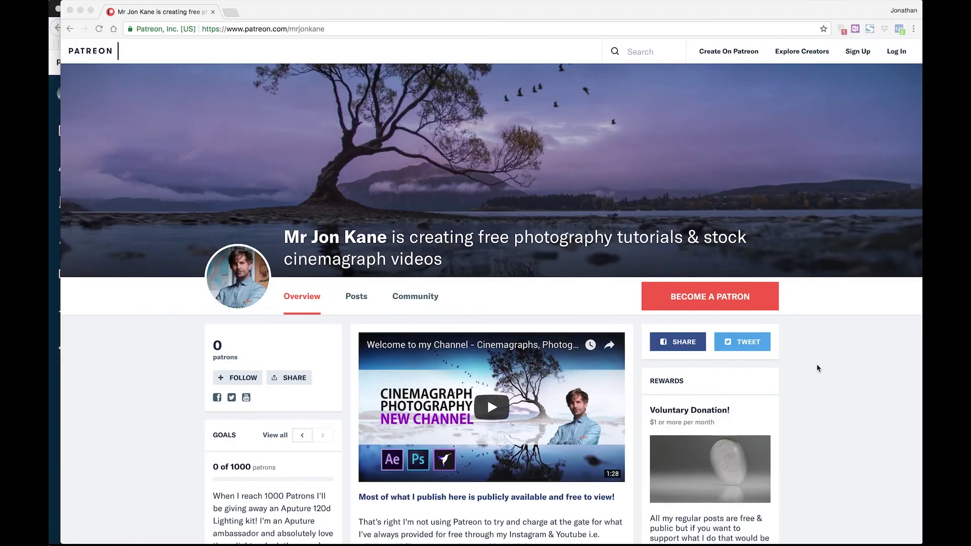
Review the note that most content is free and the Voluntary Donation! tier.
scroll(818, 368, "down", 5)
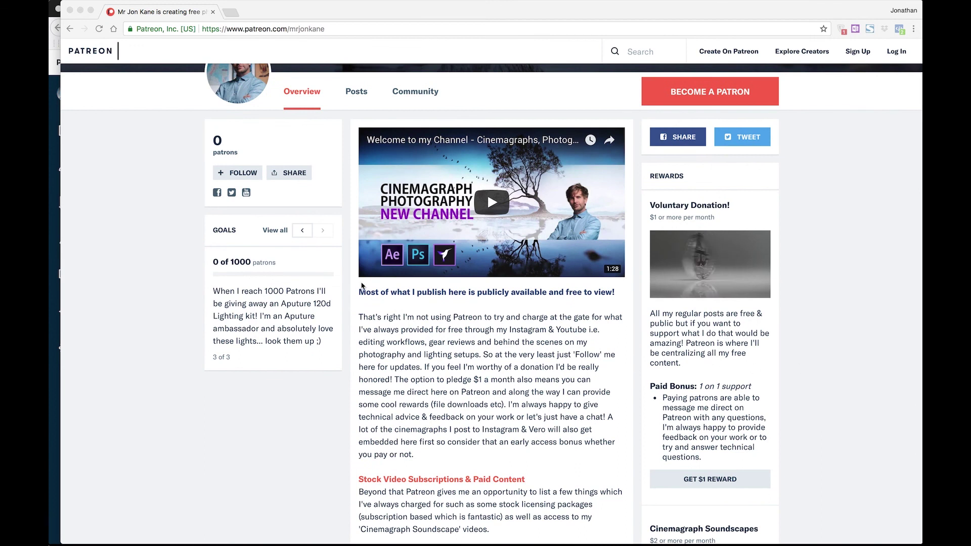
left_click(360, 289)
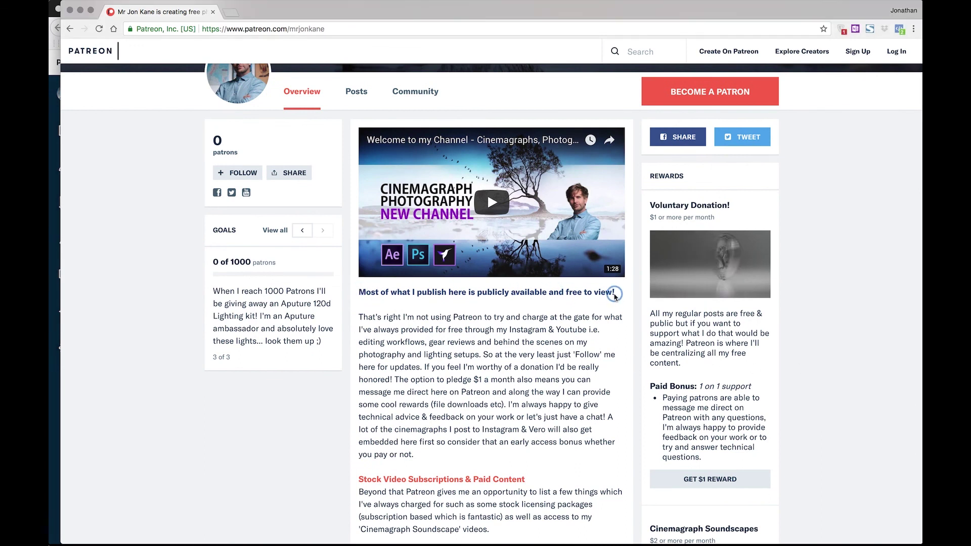
scroll(790, 273, "down", 1)
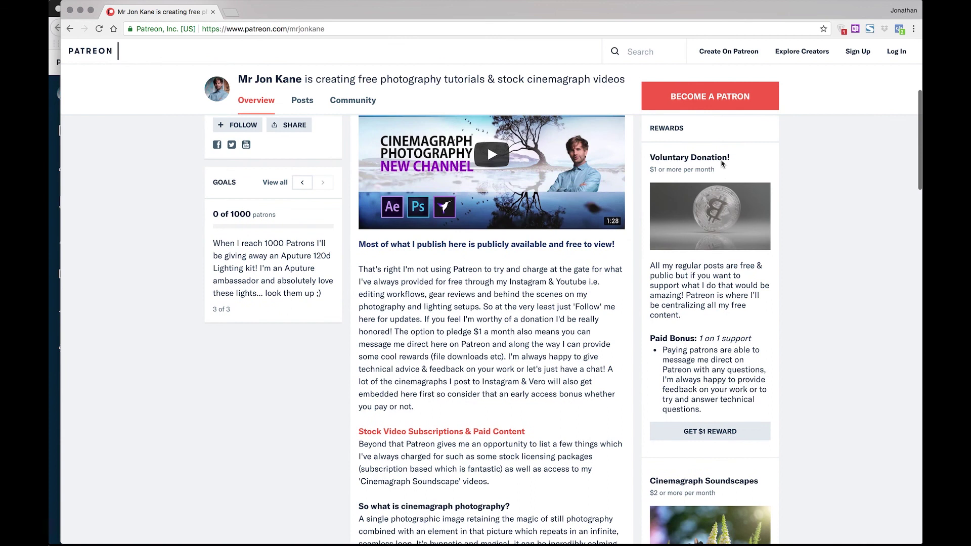
left_click(734, 156)
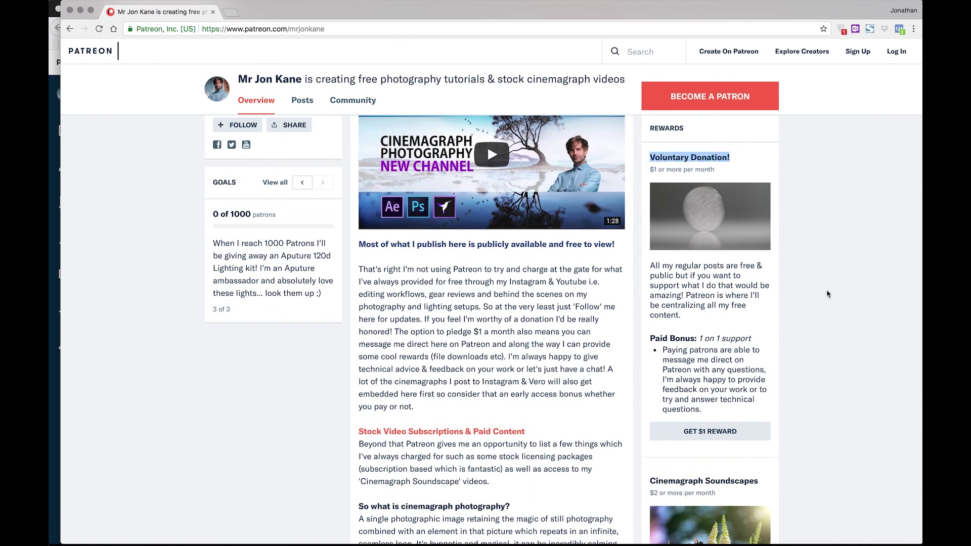
Highlight the Cinemagraph Soundscapes and License My Work - 1 Month tiers.
scroll(826, 289, "down", 5)
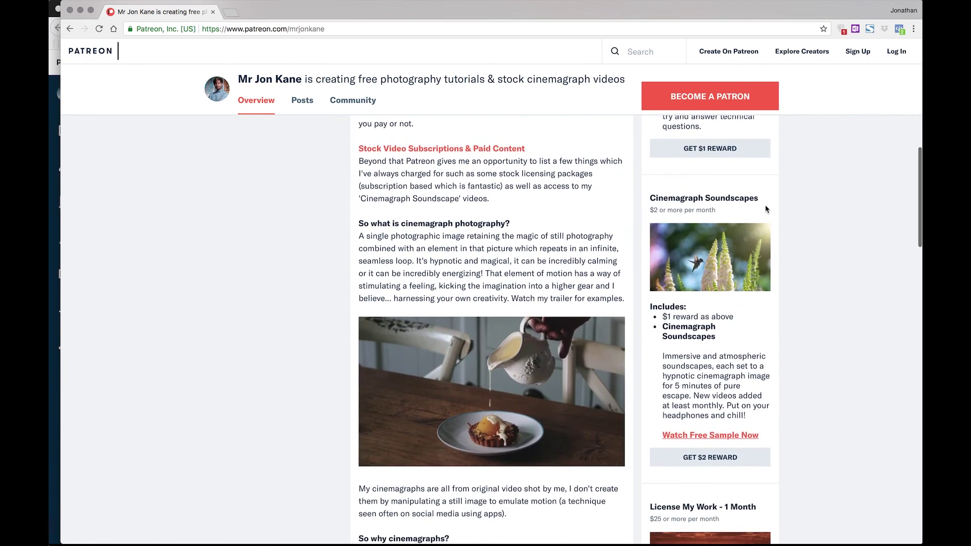
left_click_drag(762, 198, 644, 200)
scroll(761, 222, "down", 5)
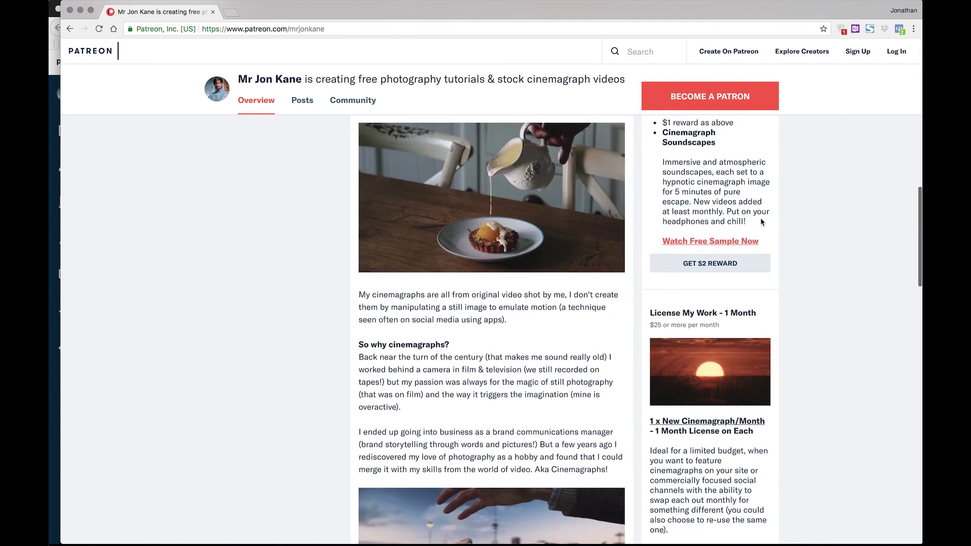
left_click_drag(755, 203, 658, 201)
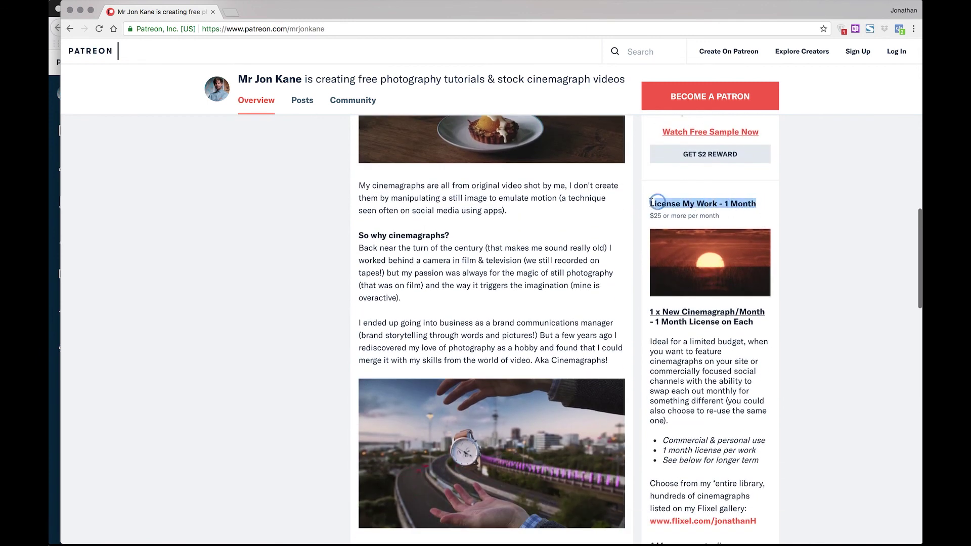
Scroll down the remaining tiers to License My Work - Forever at $195.
scroll(868, 295, "down", 10)
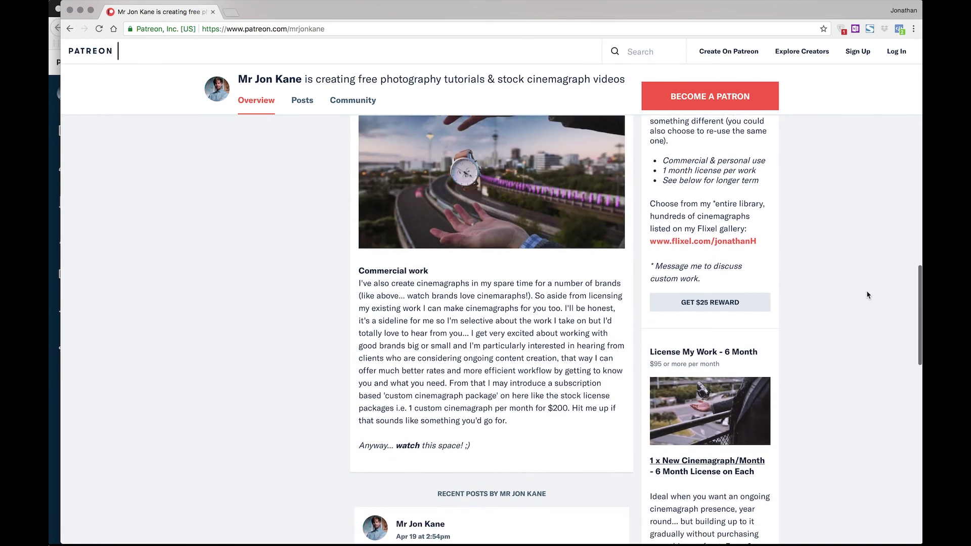
scroll(867, 295, "down", 5)
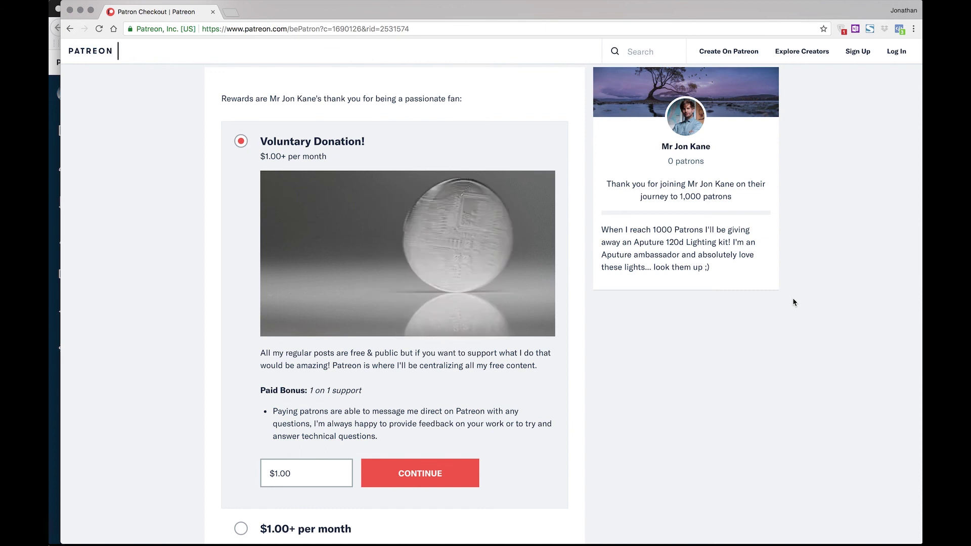
scroll(793, 302, "down", 1)
scroll(794, 302, "down", 9)
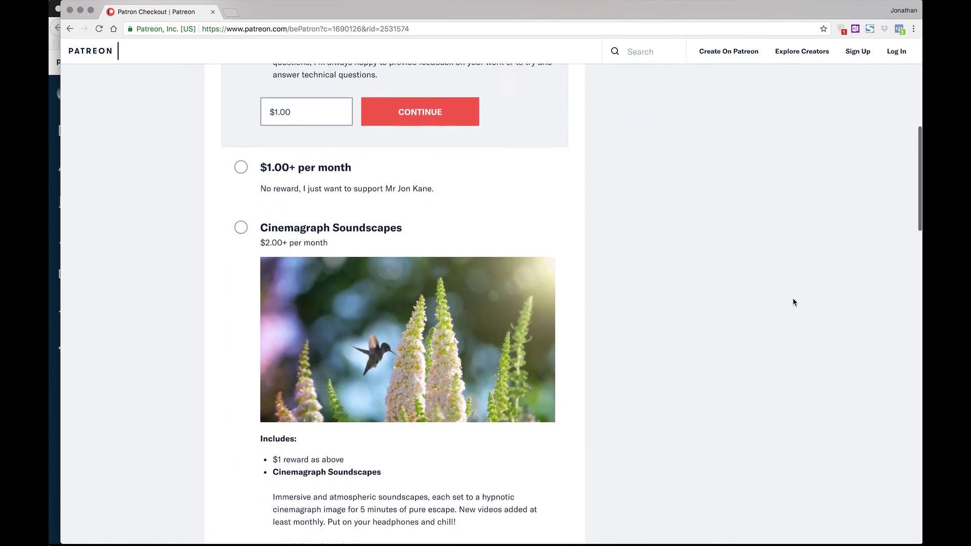
scroll(793, 302, "down", 8)
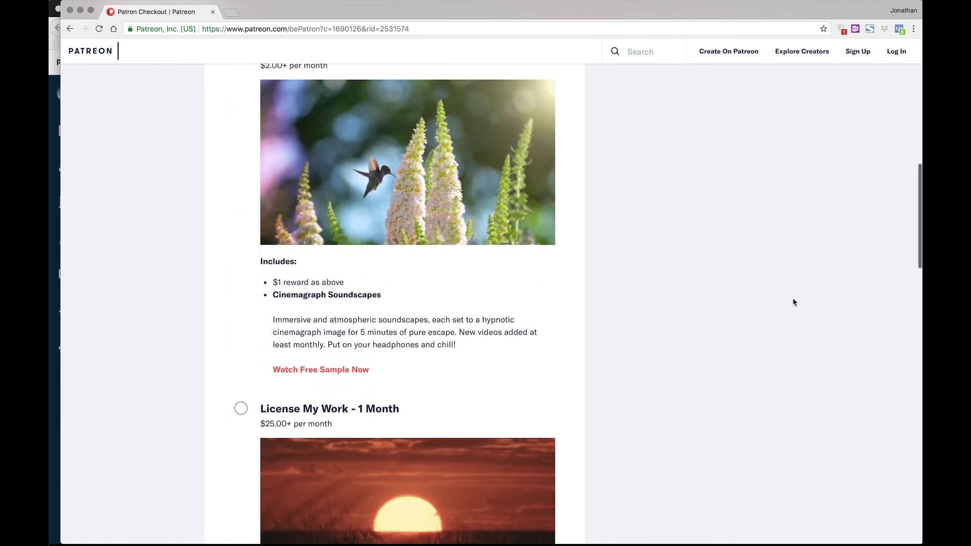
scroll(793, 302, "down", 8)
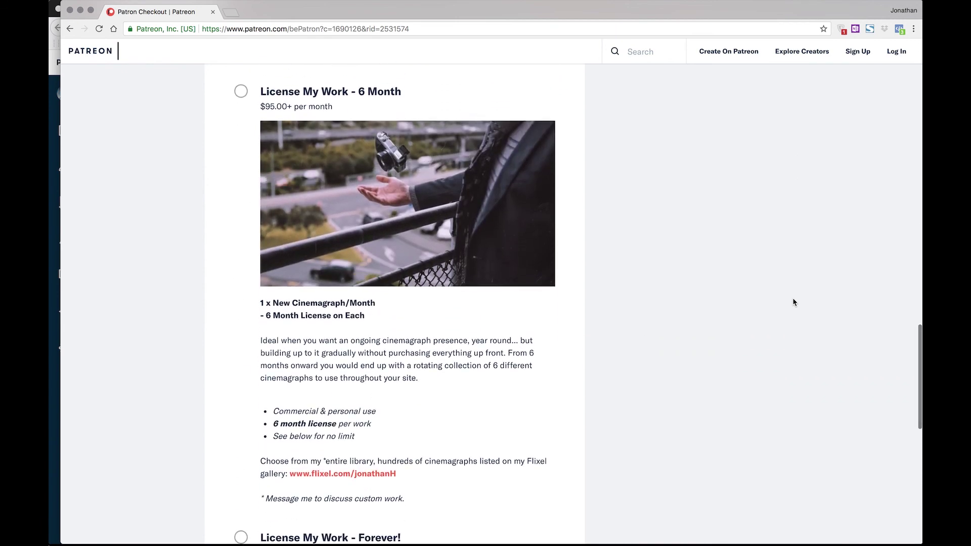
scroll(793, 302, "down", 9)
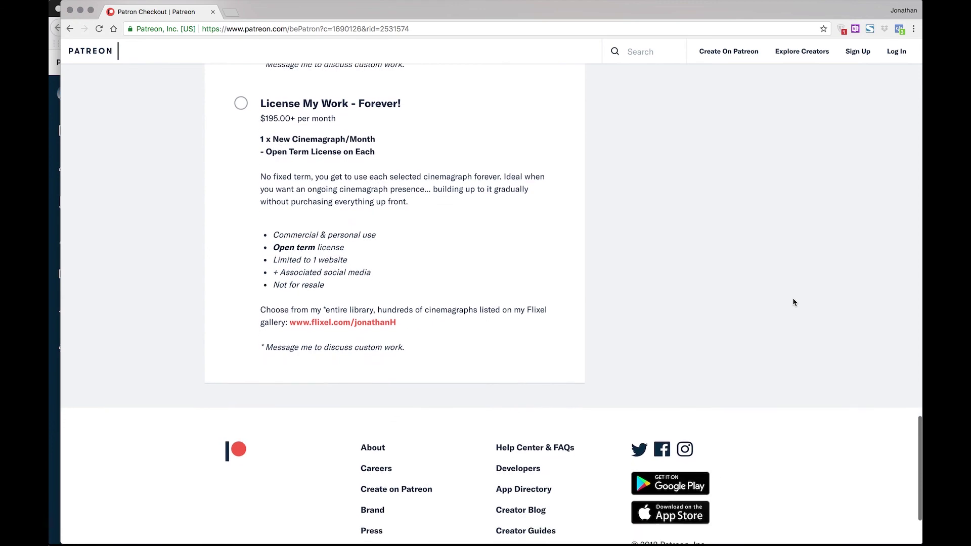